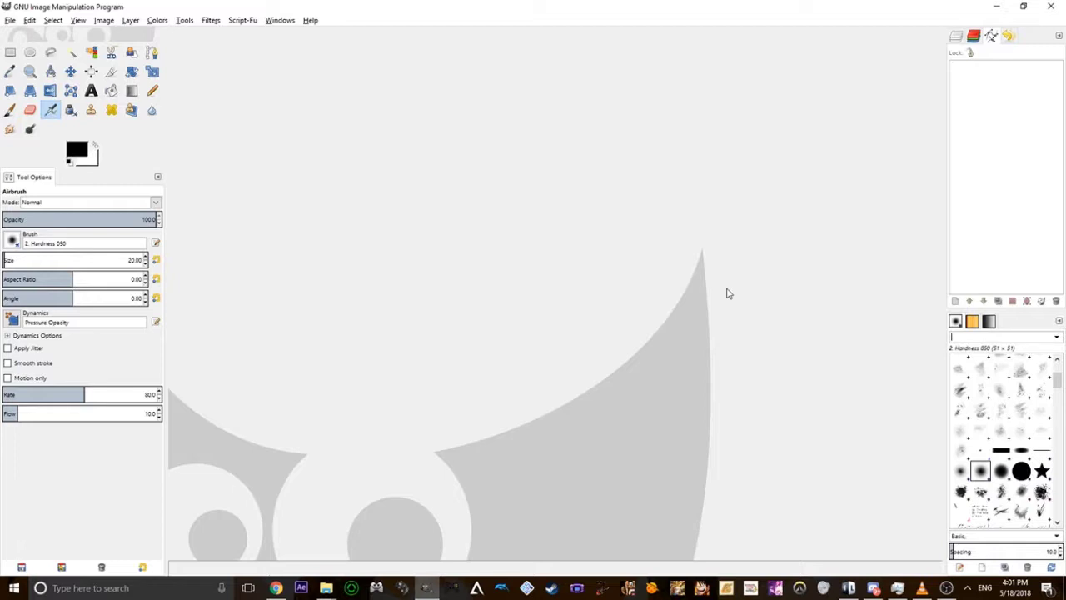
# Switch to Discord and view an offline member's profile on the Clothespins server
pyautogui.click(873, 588)
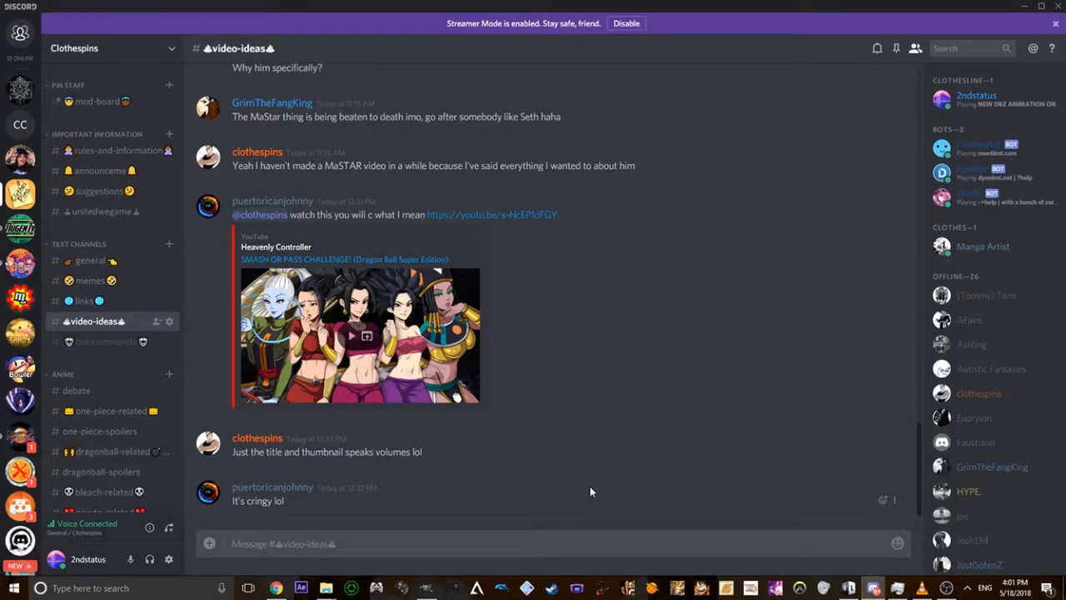
pyautogui.click(995, 395)
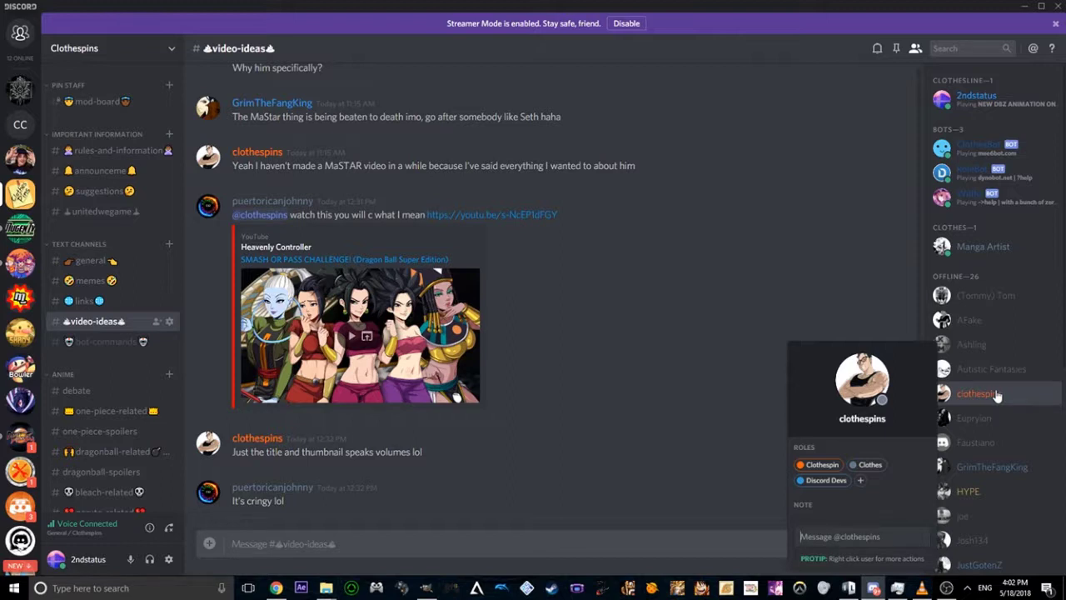
pyautogui.click(991, 394)
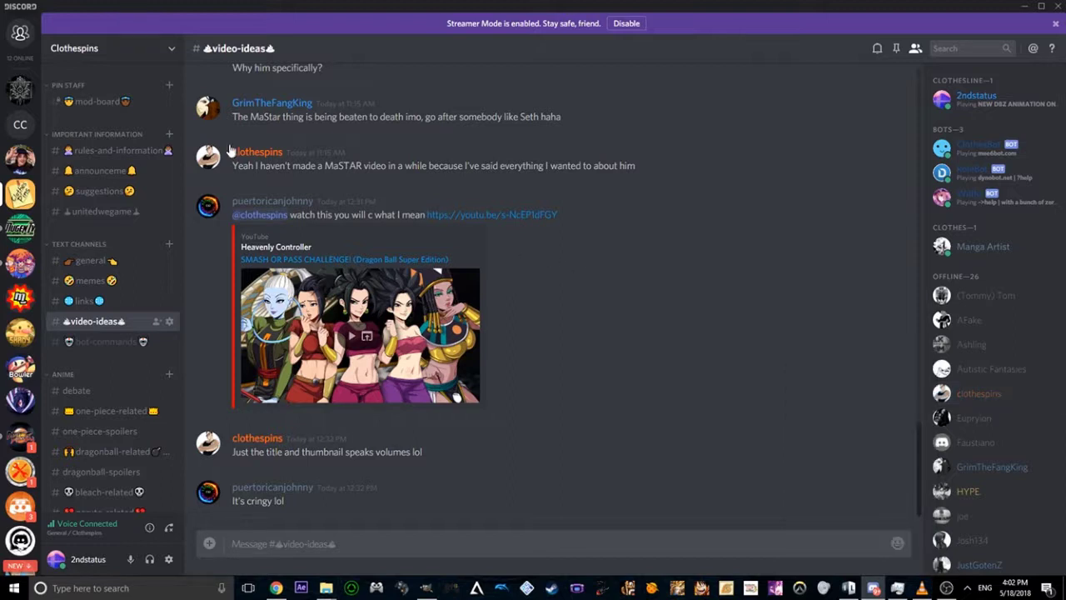
# Open the Clothespins server's settings and view its overview with the server icon
pyautogui.click(111, 55)
pyautogui.click(113, 101)
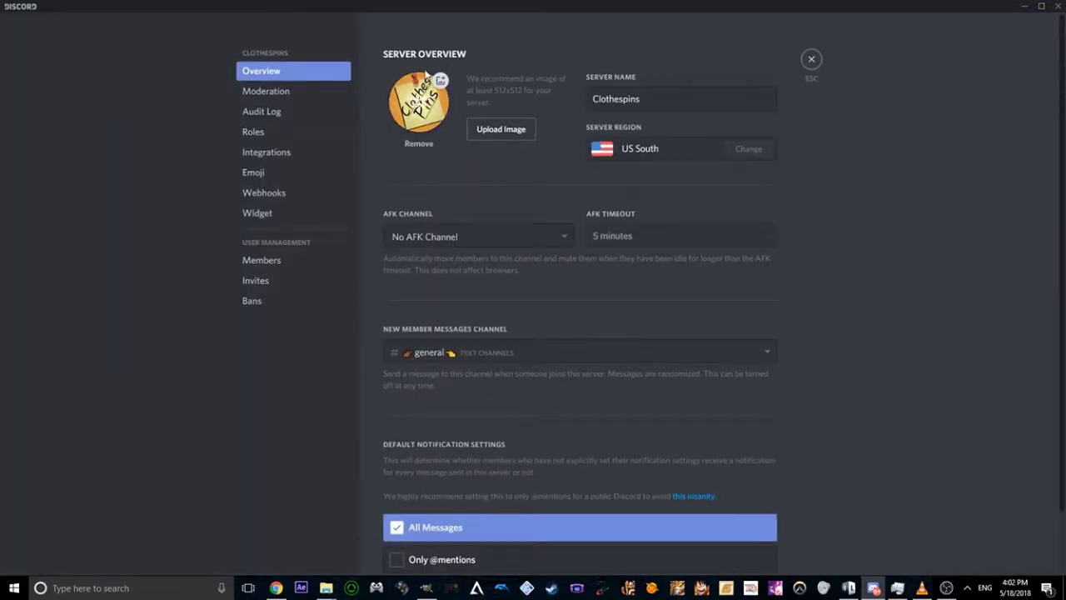
pyautogui.click(298, 167)
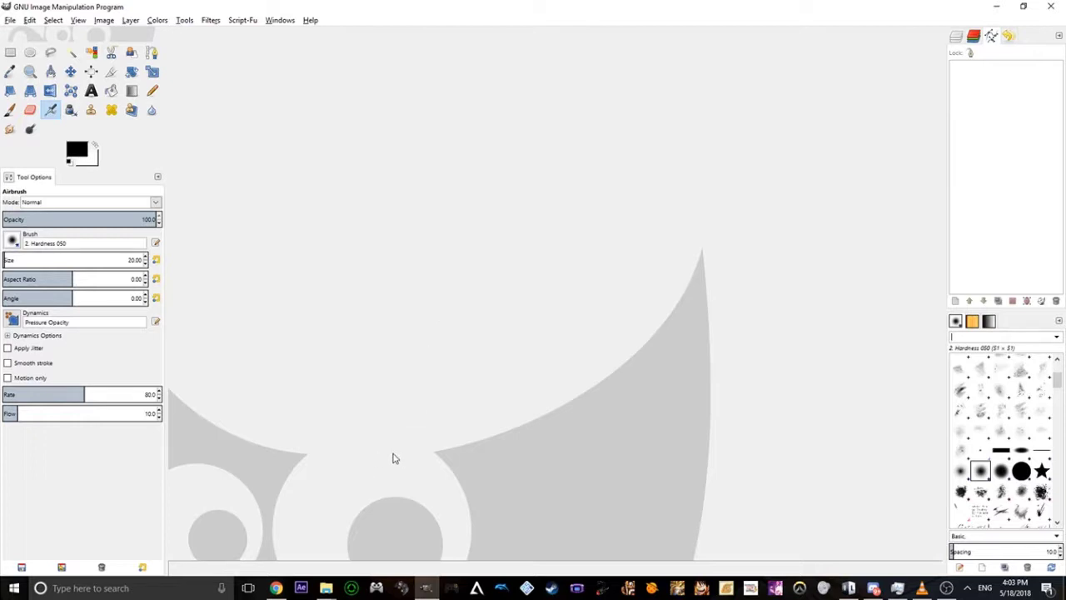
# Switch to Chrome and examine the Google Images results for "bell render", including the selected Bell Cranel render
pyautogui.click(276, 588)
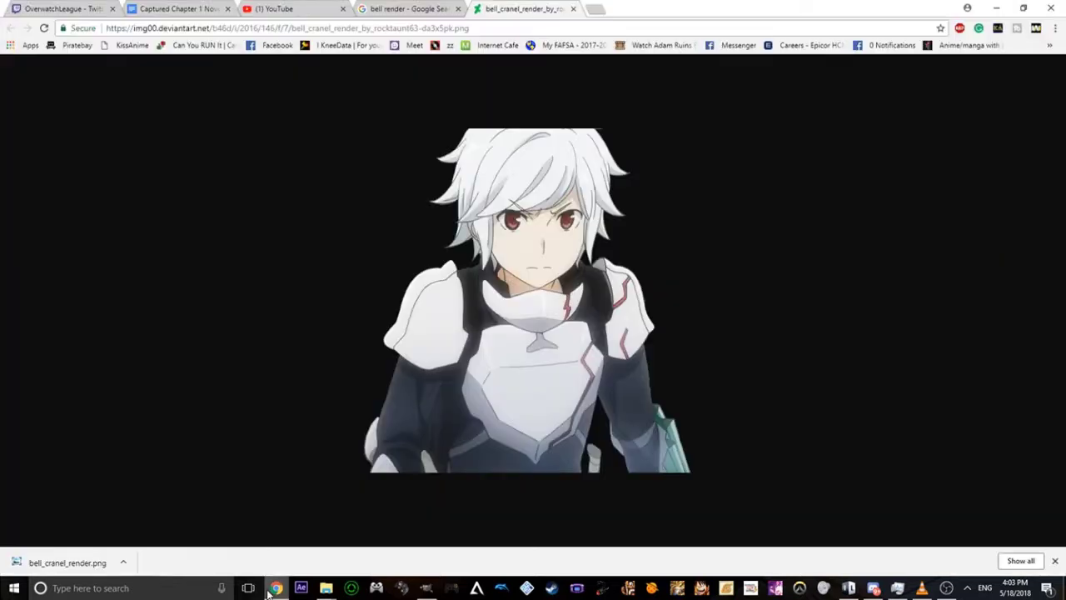
pyautogui.click(413, 8)
pyautogui.scroll(3, 373, 295)
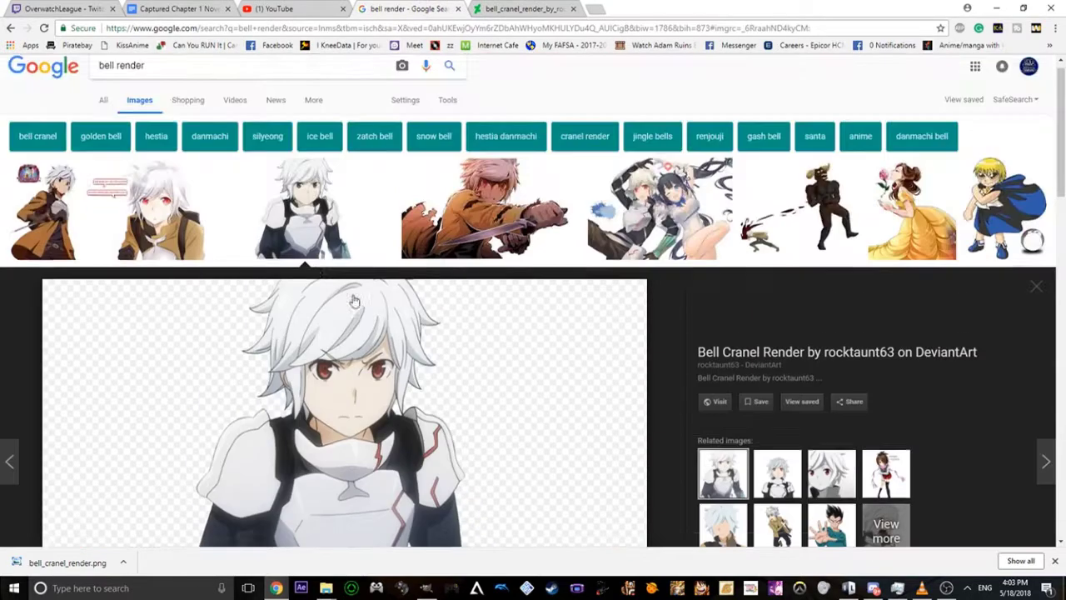
pyautogui.scroll(-2, 350, 208)
pyautogui.scroll(2, 350, 208)
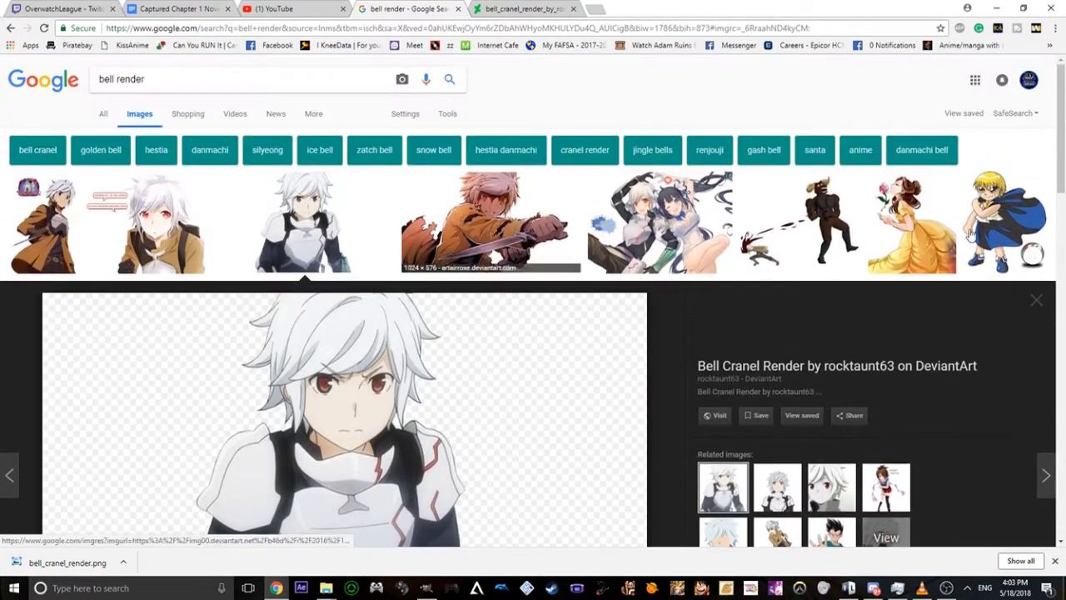
pyautogui.scroll(-2, 249, 275)
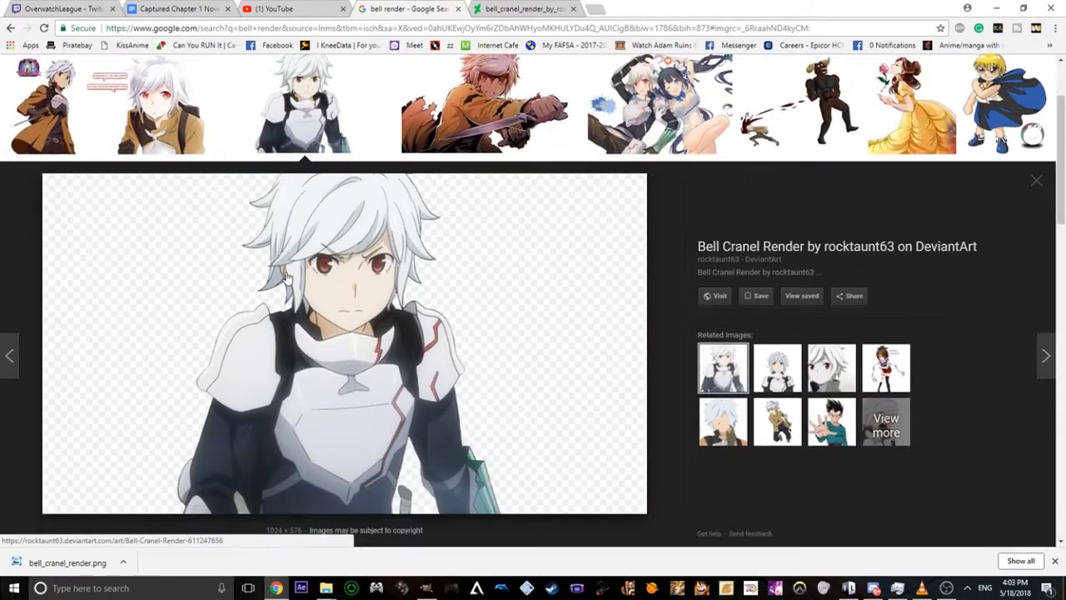
pyautogui.scroll(2, 250, 275)
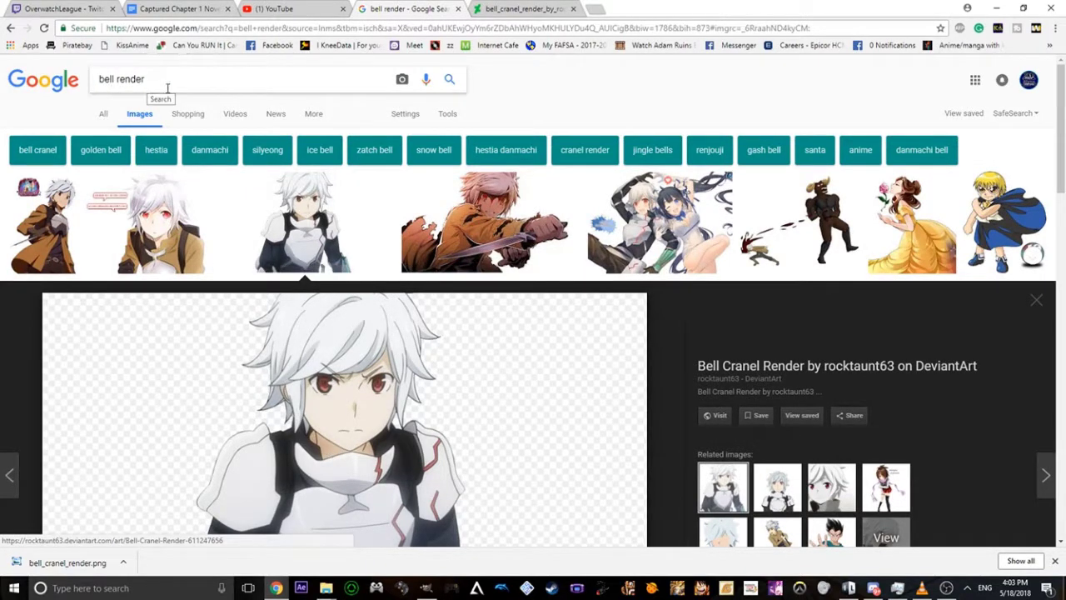
pyautogui.scroll(-1, 437, 290)
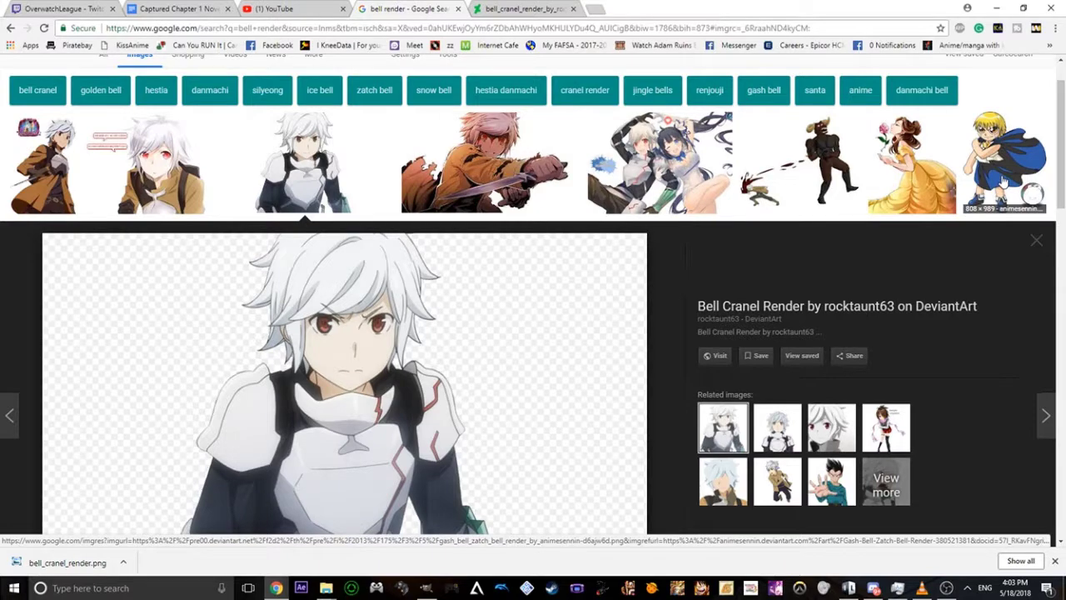
pyautogui.scroll(-3, 433, 306)
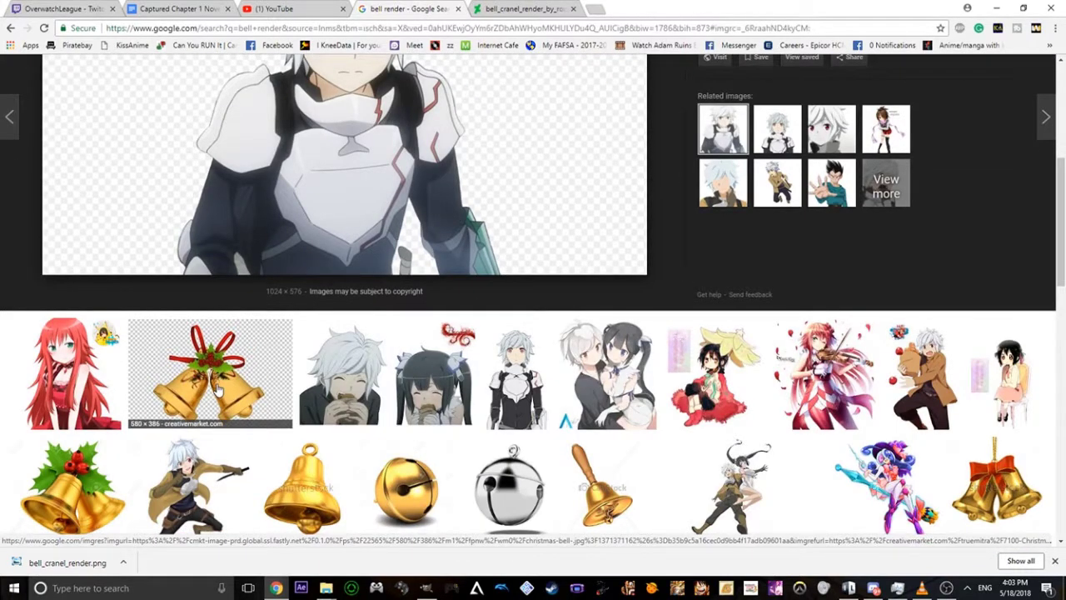
pyautogui.scroll(-1, 219, 390)
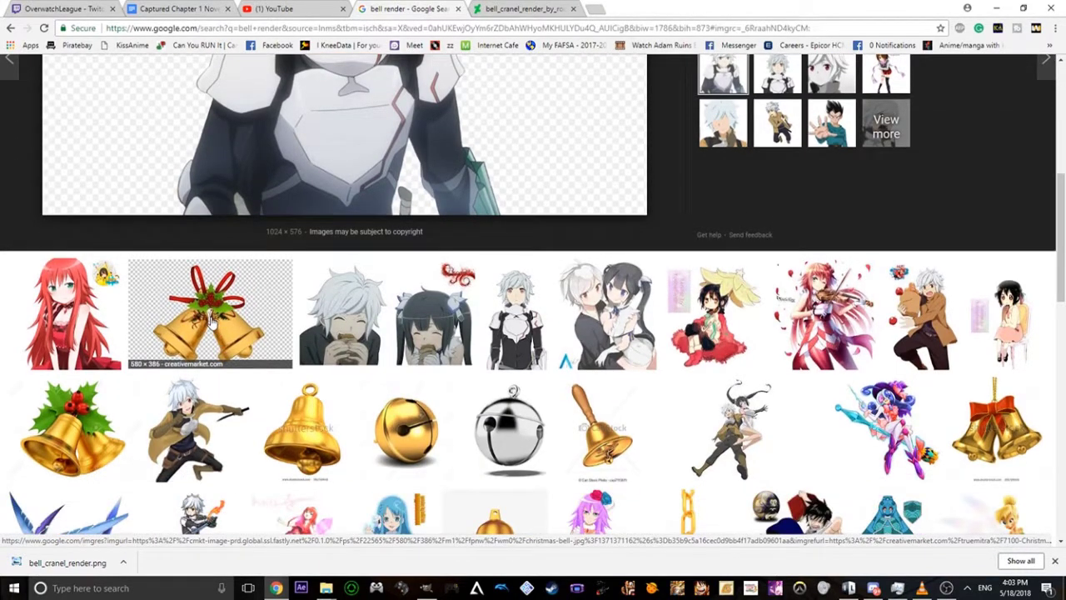
pyautogui.scroll(3, 208, 325)
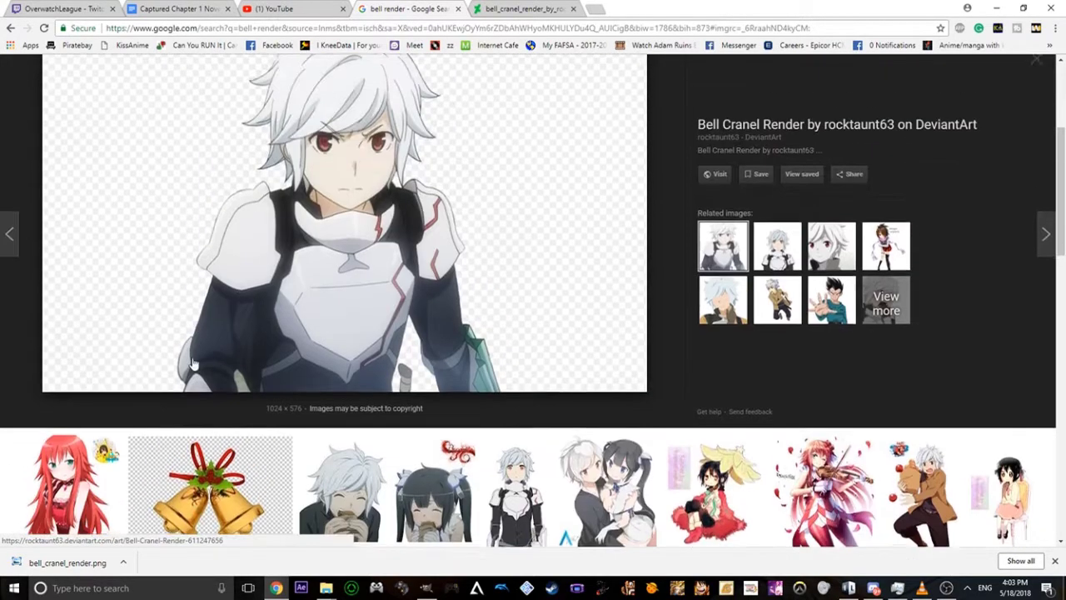
pyautogui.scroll(4, 366, 417)
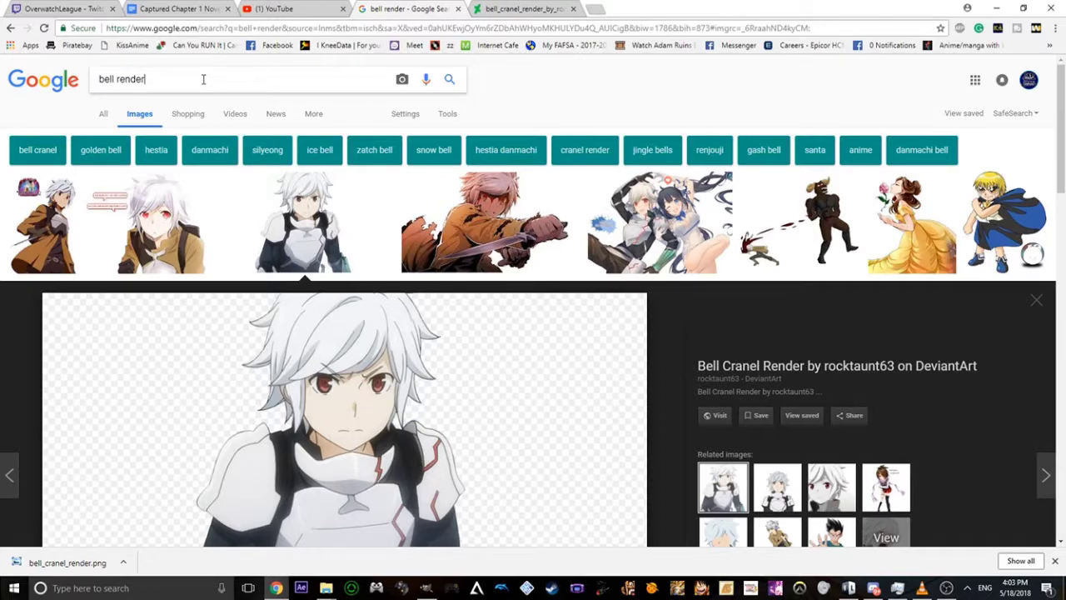
# Open the Bell Cranel render's full image in its own browser tab and view it
pyautogui.scroll(-1, 250, 344)
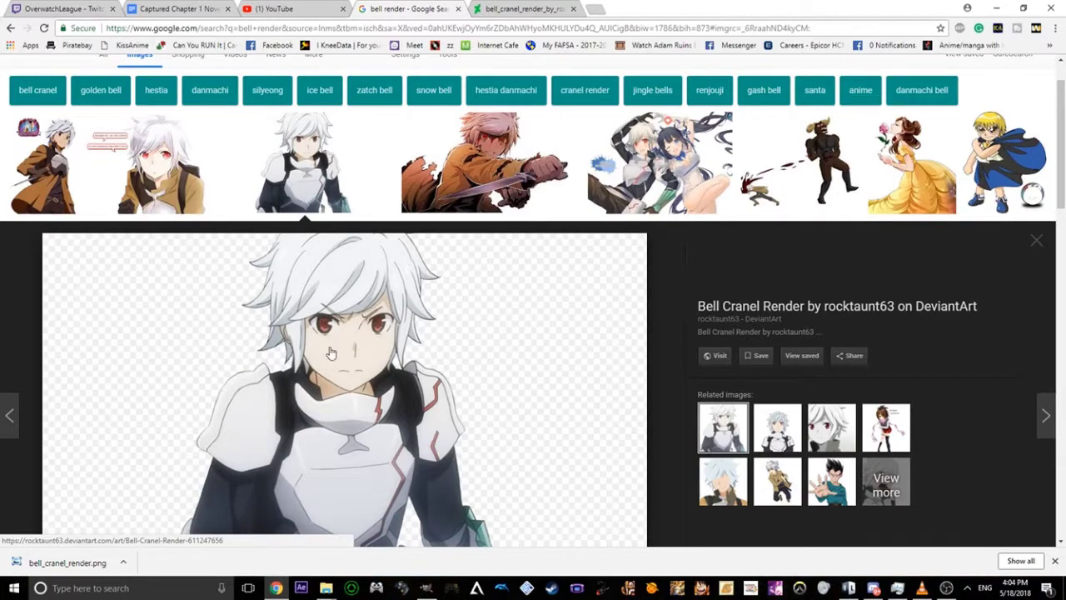
pyautogui.scroll(-3, 486, 361)
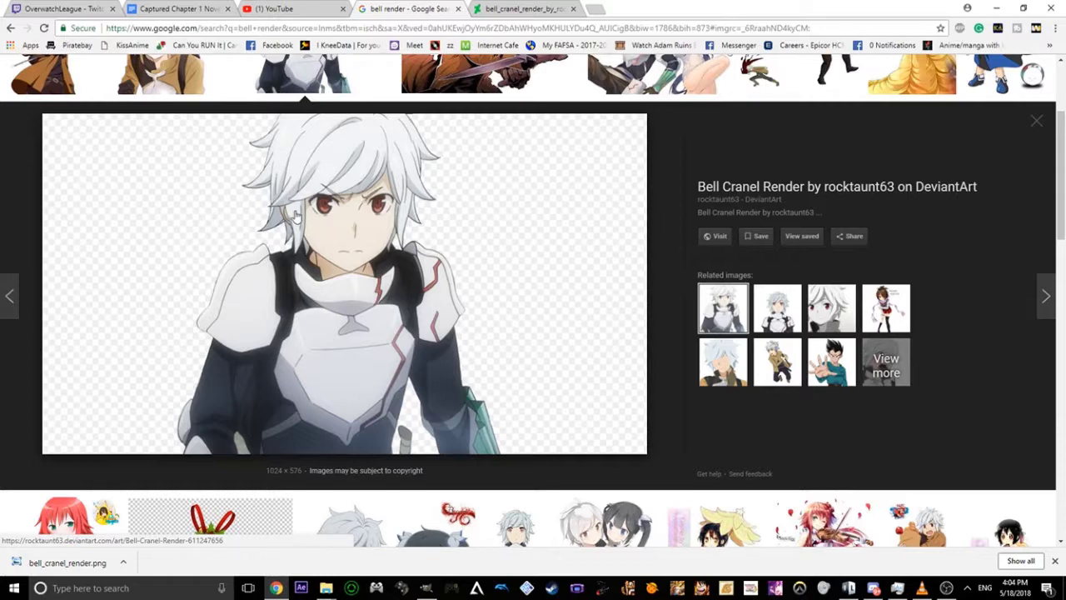
pyautogui.rightClick(294, 215)
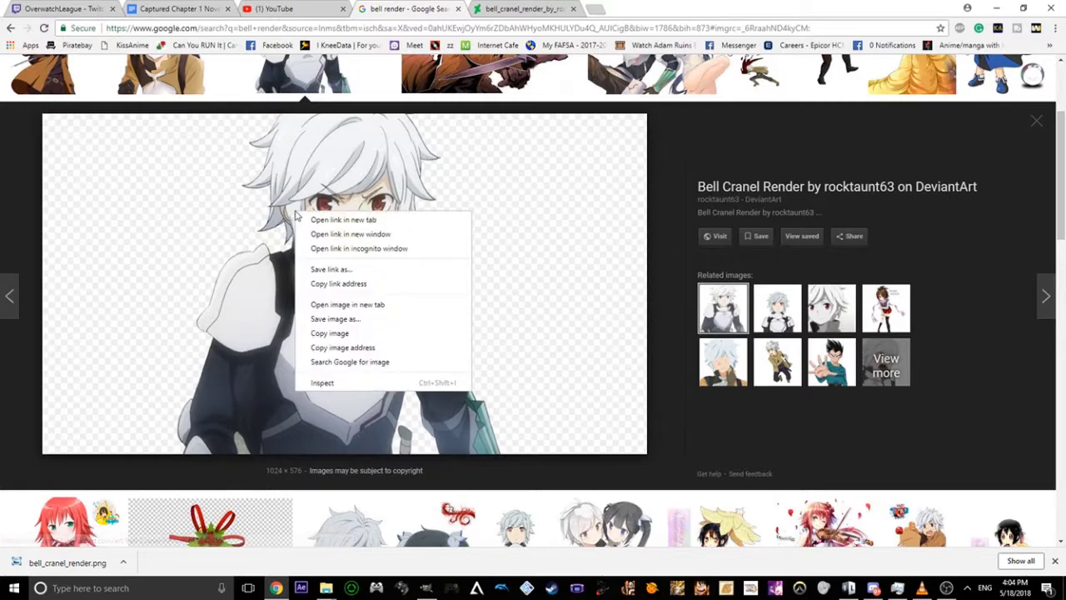
pyautogui.click(373, 304)
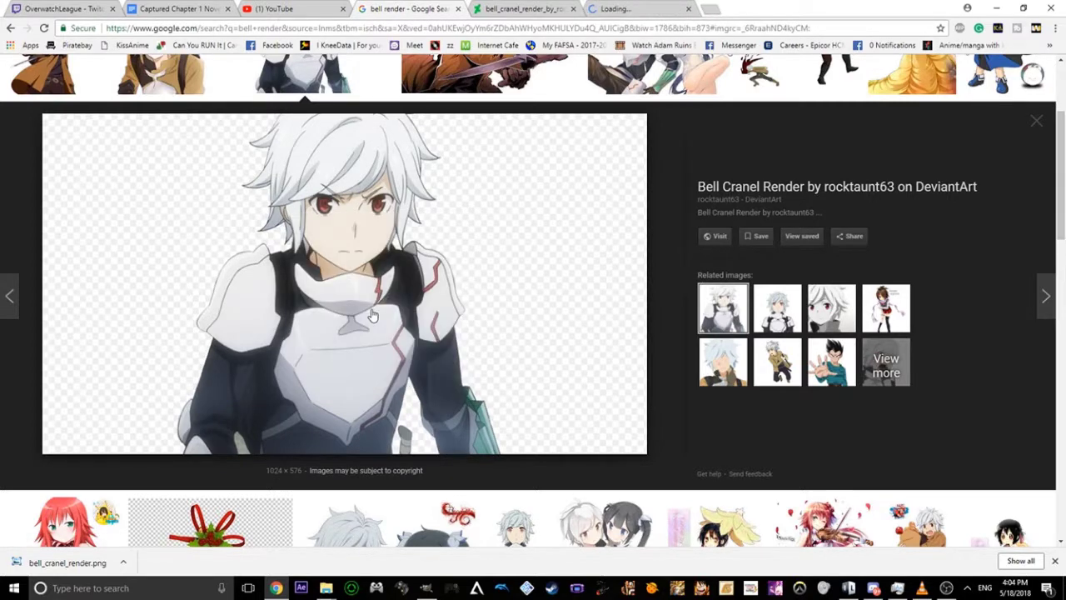
pyautogui.click(632, 7)
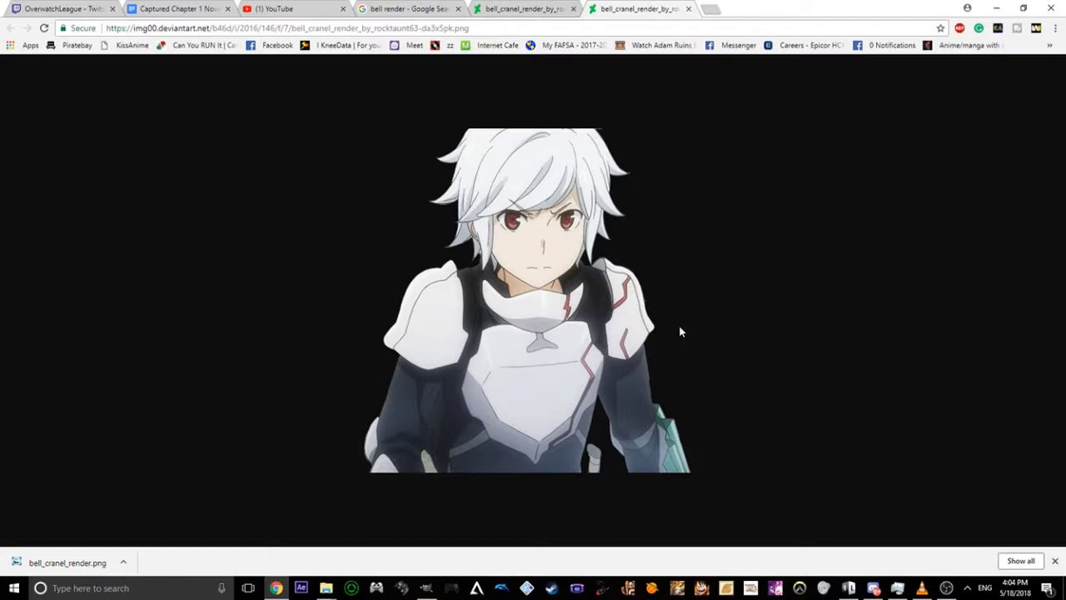
# Copy the Bell Cranel render from the image tab that was already open and switch to GIMP
pyautogui.click(541, 7)
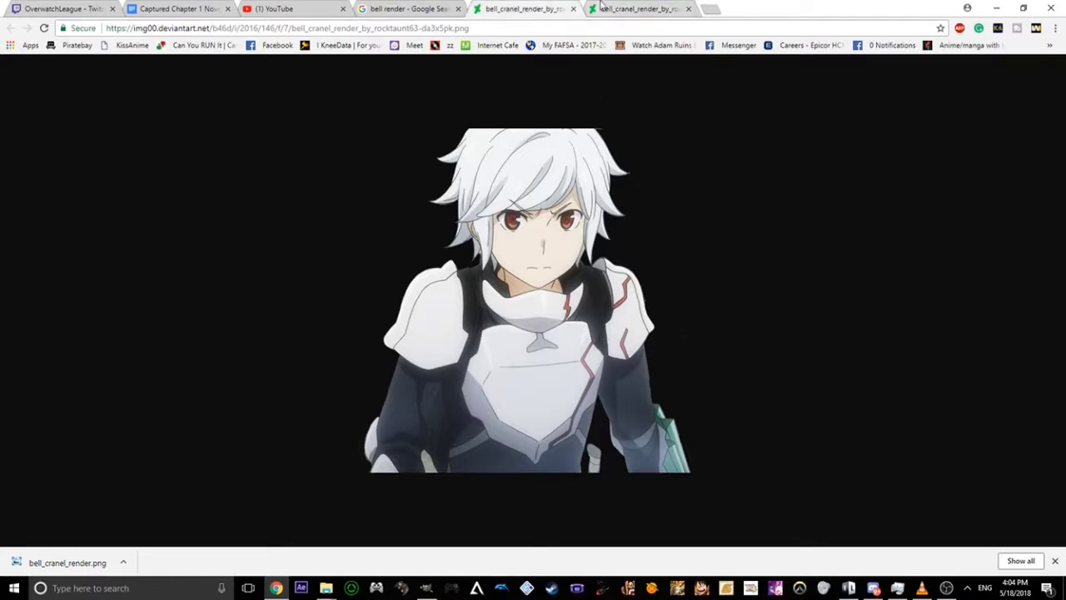
pyautogui.rightClick(537, 252)
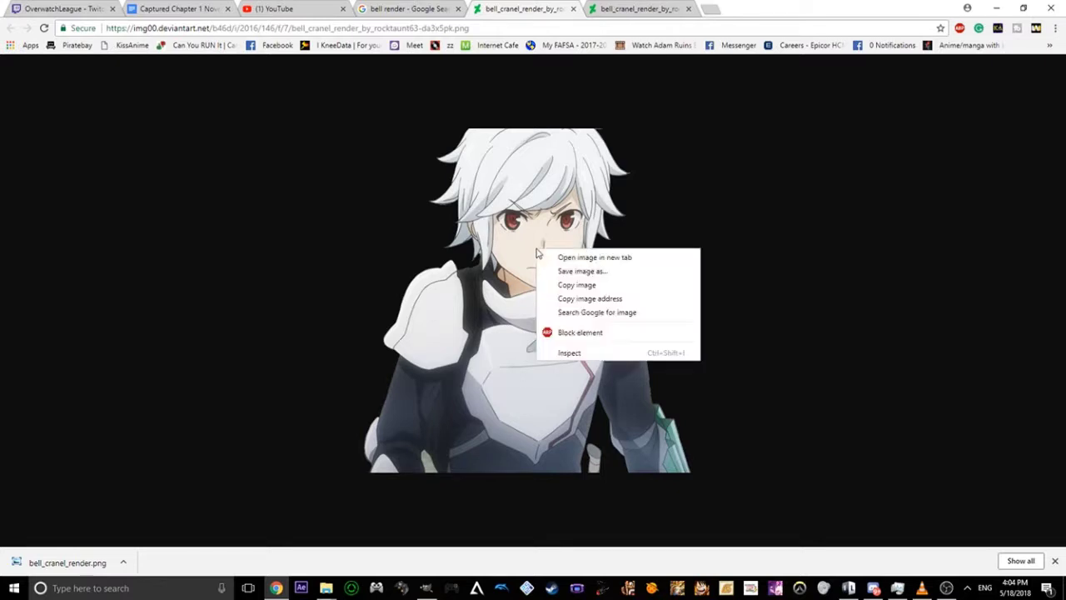
pyautogui.click(569, 285)
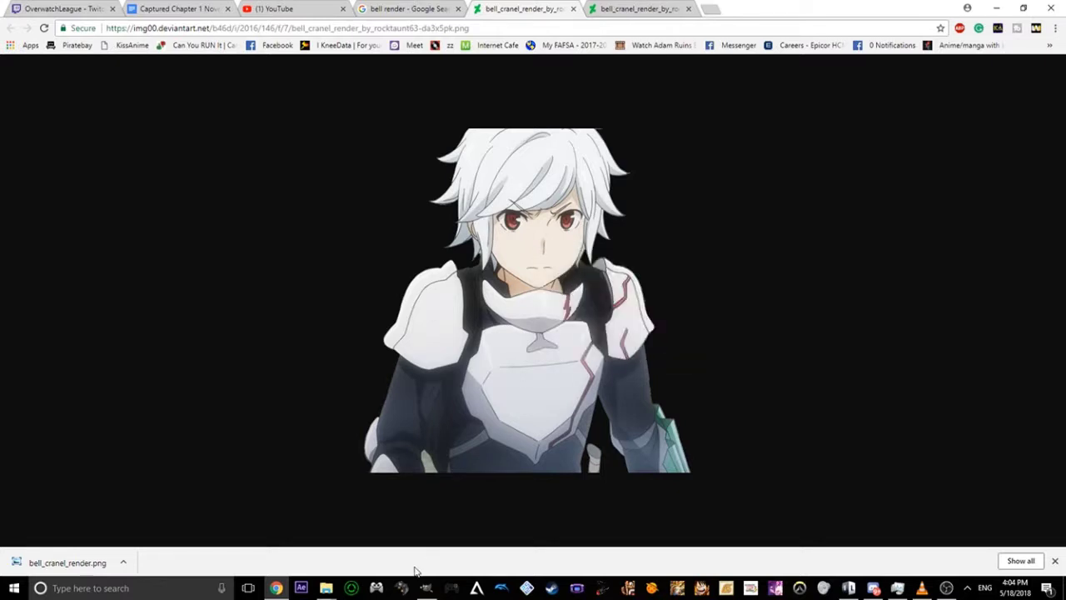
pyautogui.click(426, 588)
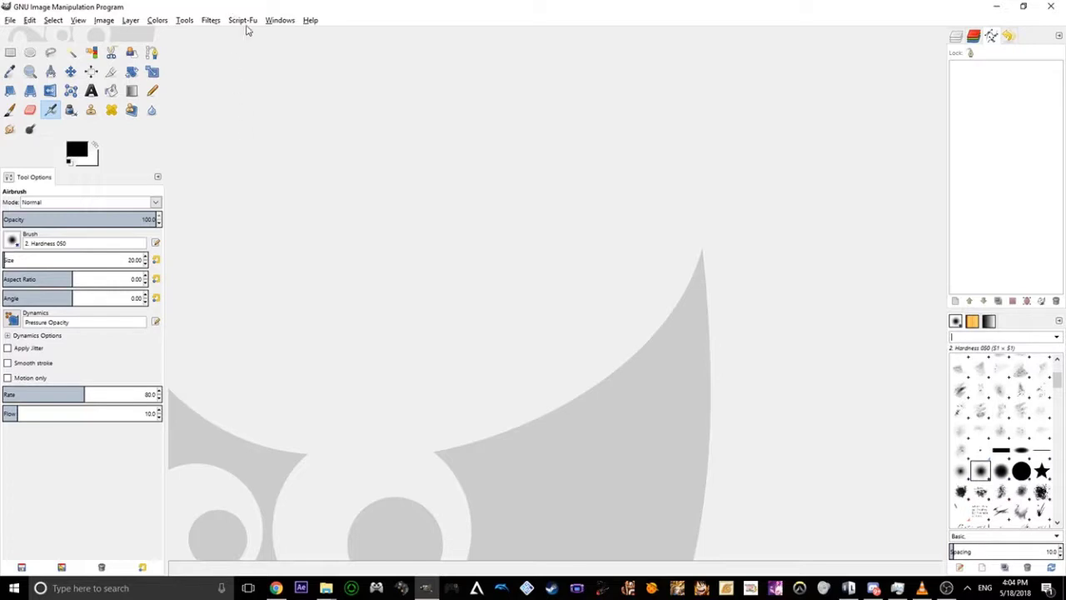
# Copy the Bell Cranel render again from Chrome and paste it into GIMP as a new image
pyautogui.moveTo(276, 588)
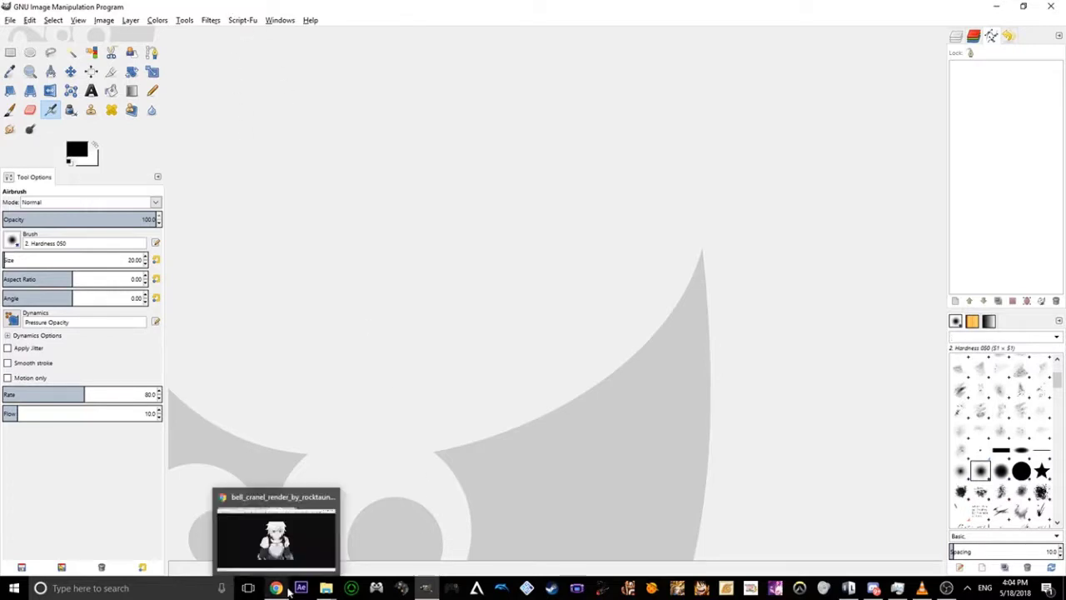
pyautogui.click(292, 551)
pyautogui.rightClick(500, 323)
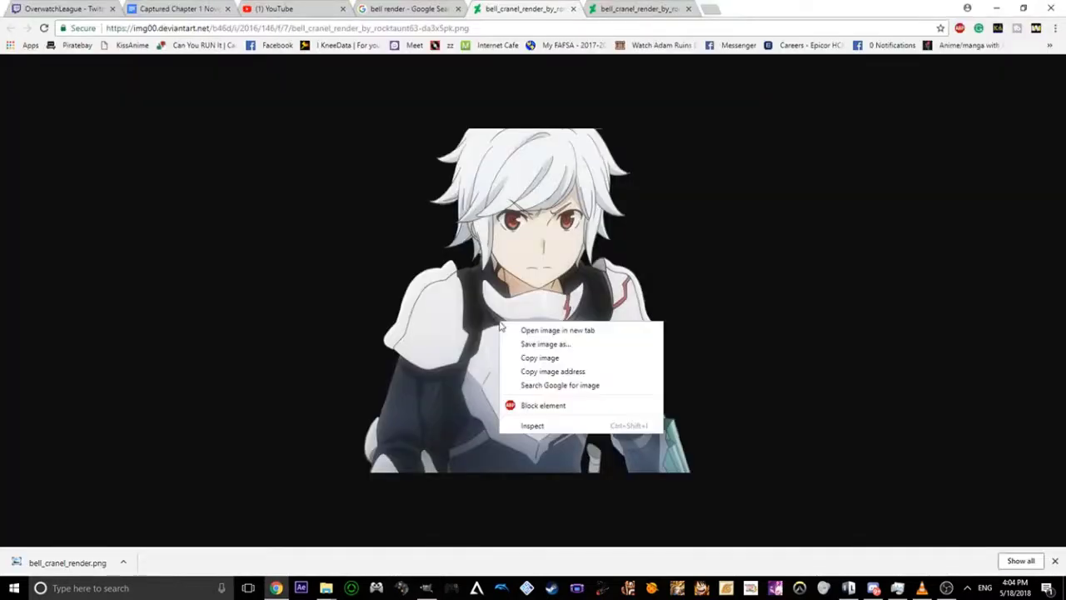
pyautogui.click(538, 360)
pyautogui.click(425, 588)
pyautogui.rightClick(440, 305)
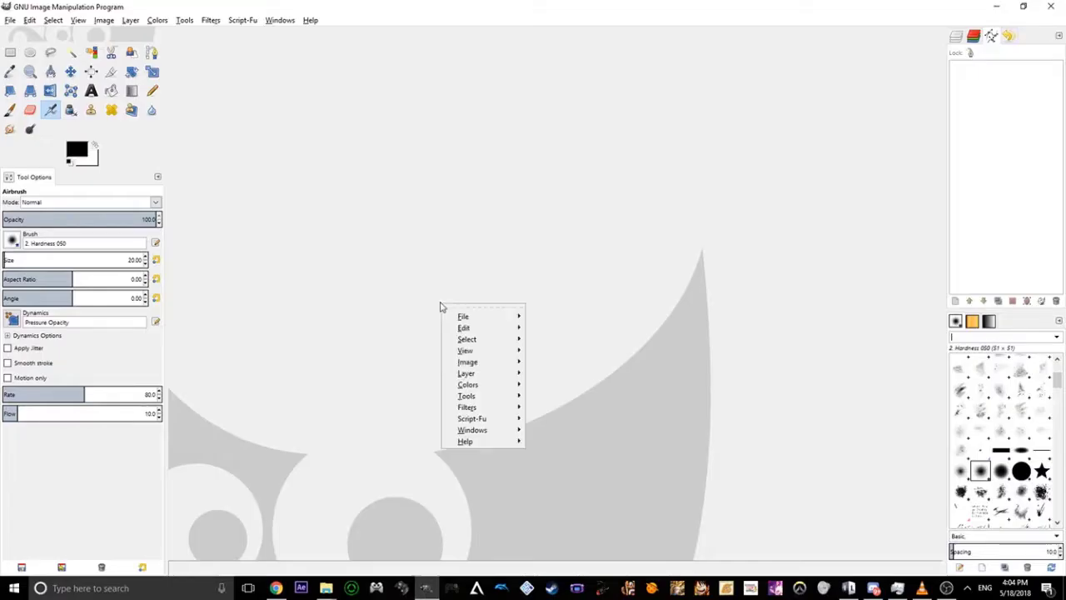
pyautogui.click(428, 313)
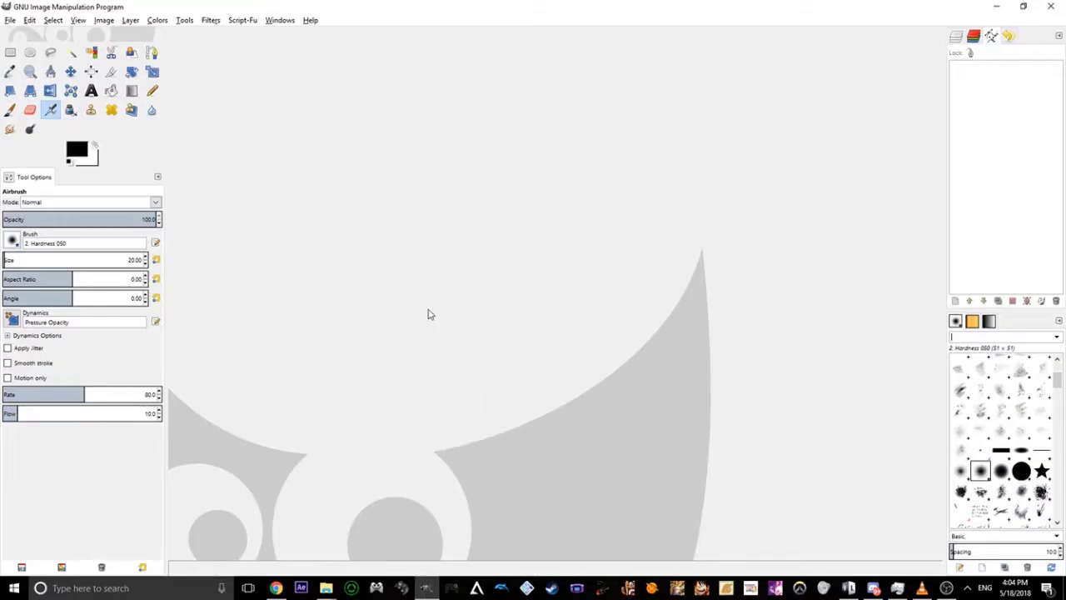
pyautogui.click(29, 20)
pyautogui.click(59, 130)
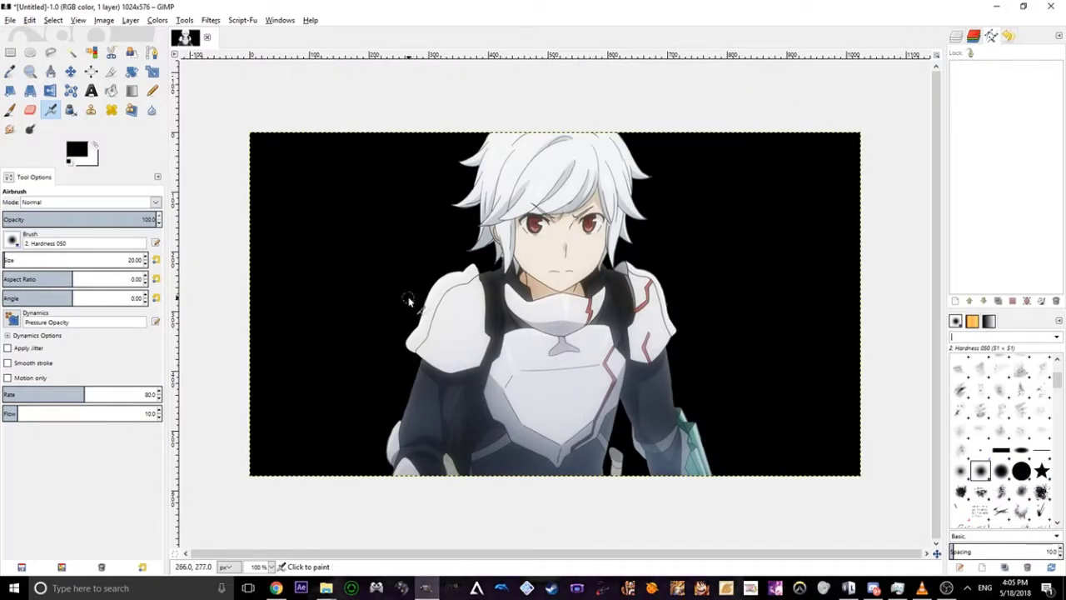
# Inspect the pasted render's black background and edges up close, and close the image, discarding its changes
pyautogui.scroll(4, 413, 304)
pyautogui.scroll(-5, 437, 308)
pyautogui.scroll(4, 772, 279)
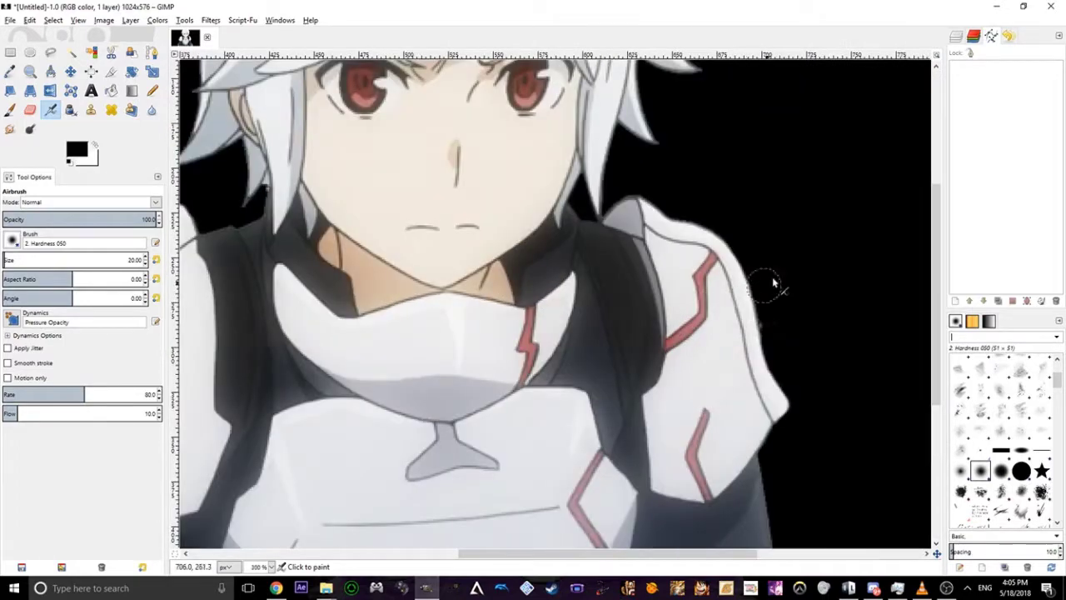
pyautogui.scroll(-3, 642, 239)
pyautogui.scroll(6, 493, 290)
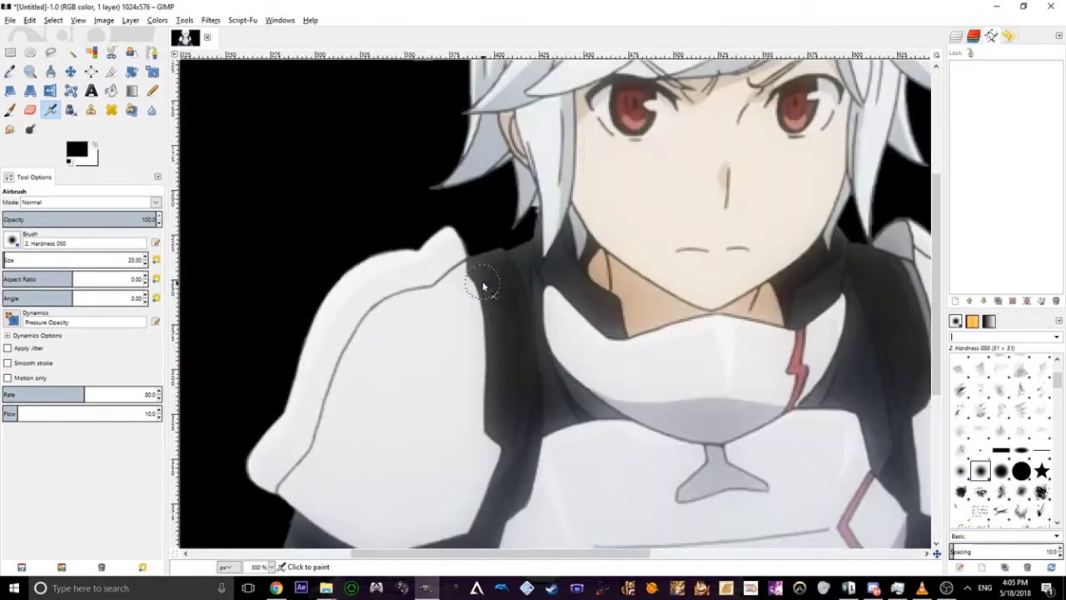
pyautogui.press('1')
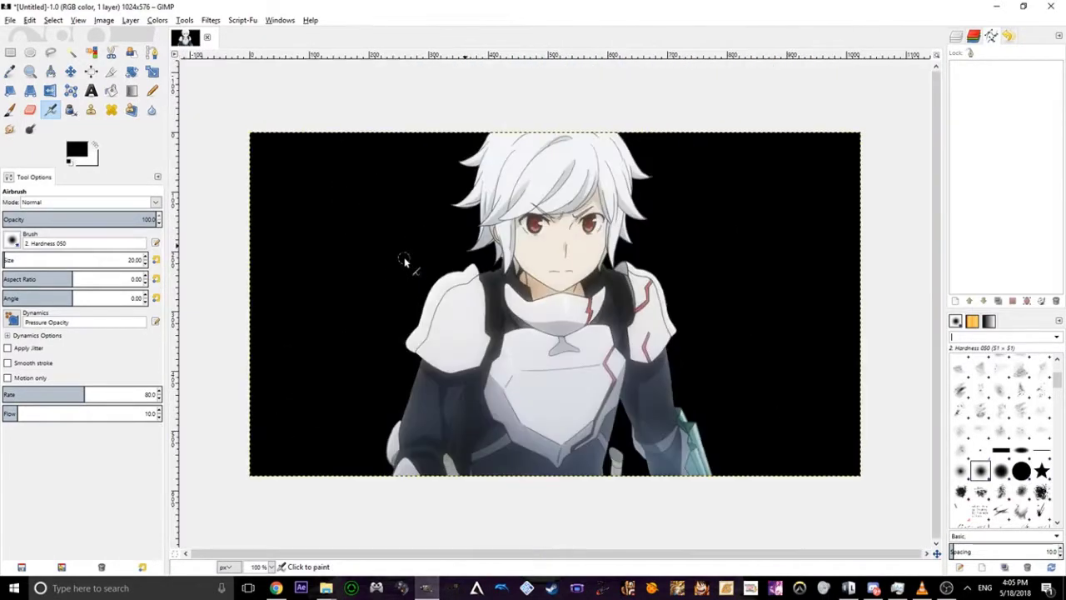
pyautogui.click(207, 39)
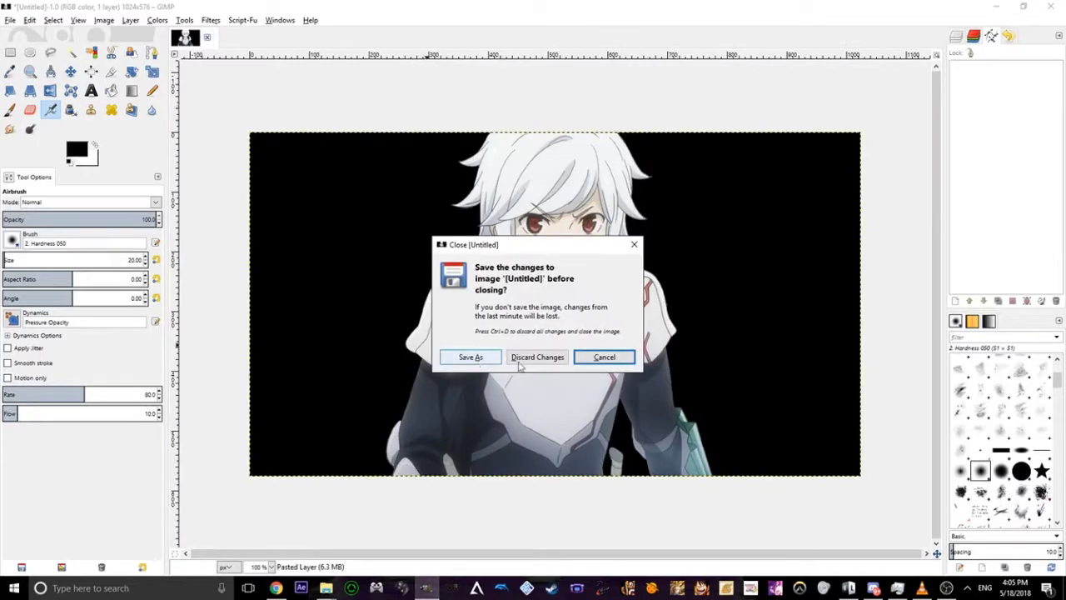
pyautogui.click(534, 356)
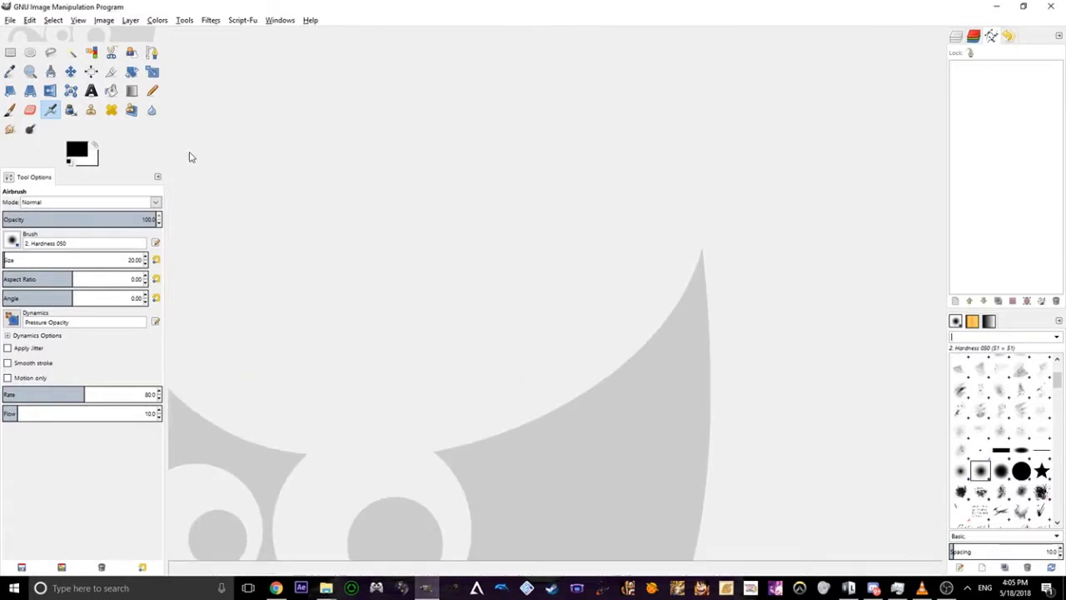
# Turn off Single-Window Mode, move the separated image window aside, and turn Single-Window Mode back on
pyautogui.click(280, 20)
pyautogui.click(78, 20)
pyautogui.click(279, 20)
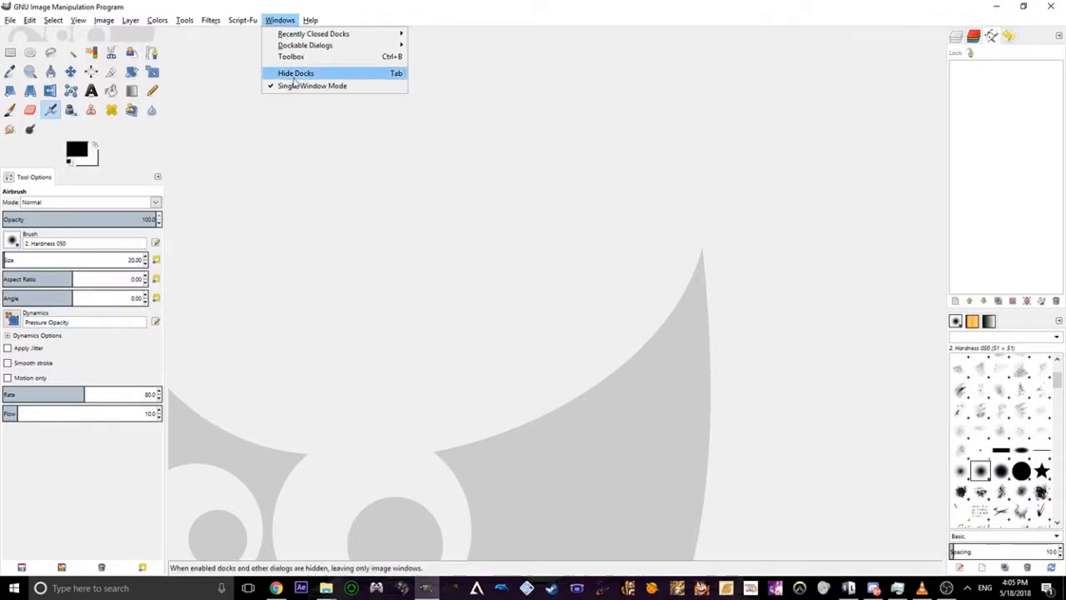
pyautogui.click(298, 86)
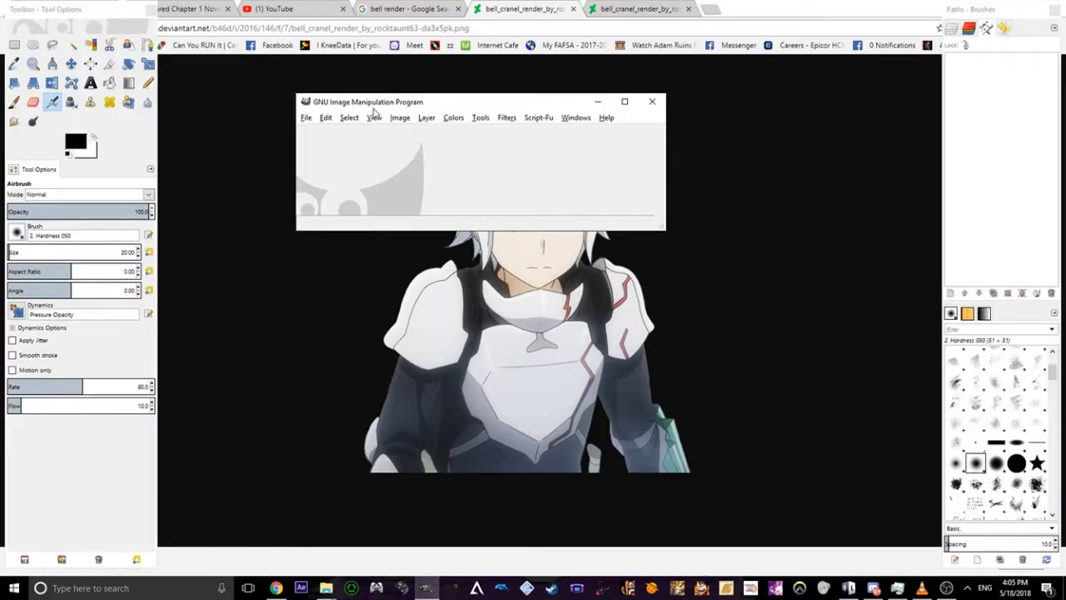
pyautogui.moveTo(372, 109); pyautogui.dragTo(333, 74)
pyautogui.click(534, 81)
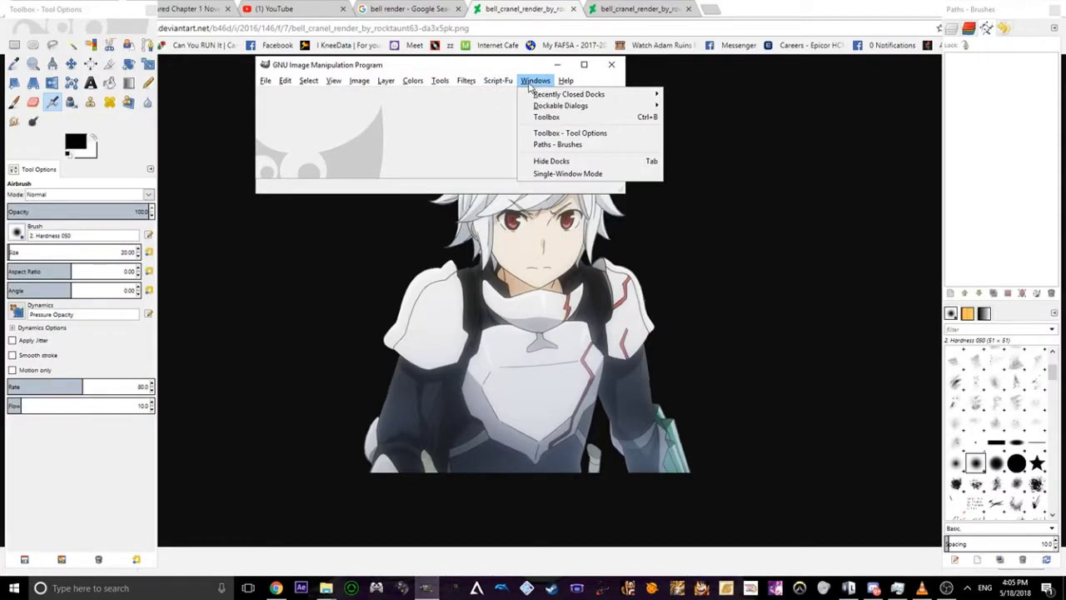
pyautogui.click(549, 174)
pyautogui.moveTo(514, 67); pyautogui.dragTo(403, 6)
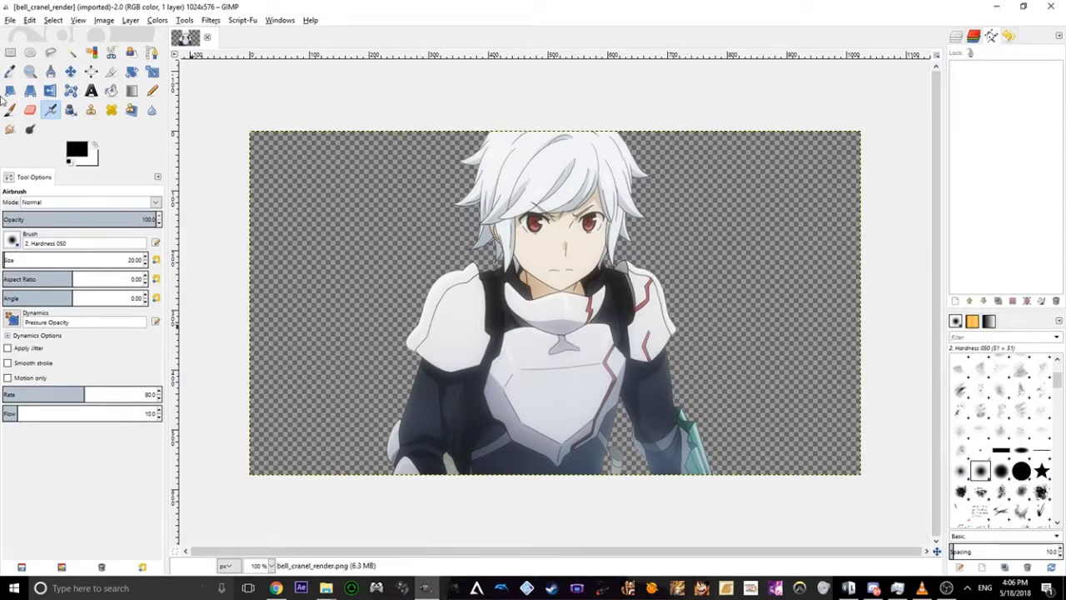
pyautogui.click(11, 19)
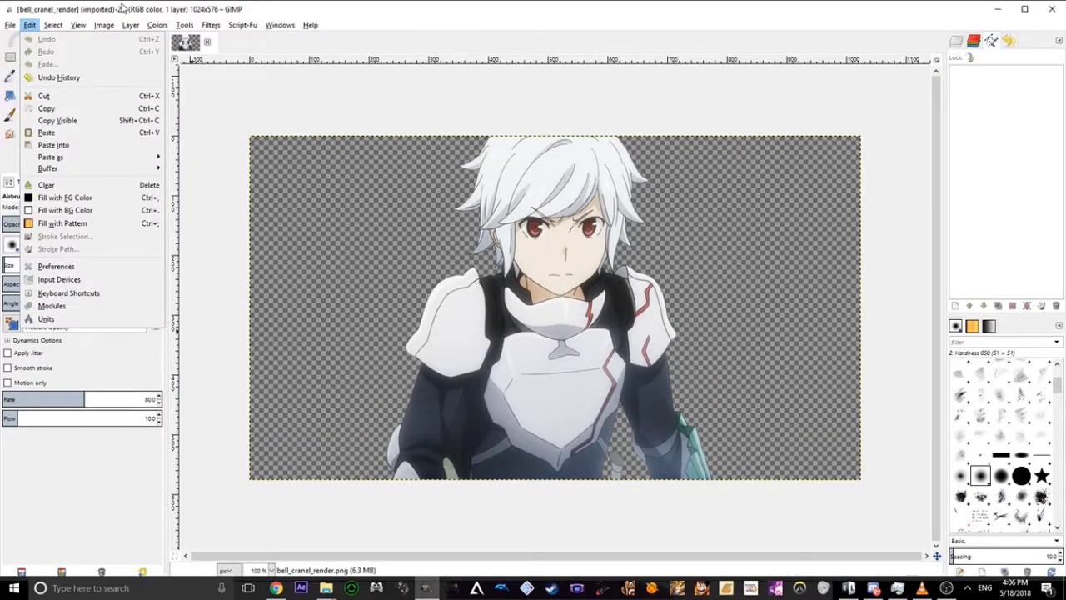
pyautogui.click(123, 10)
pyautogui.moveTo(122, 10); pyautogui.dragTo(123, 7)
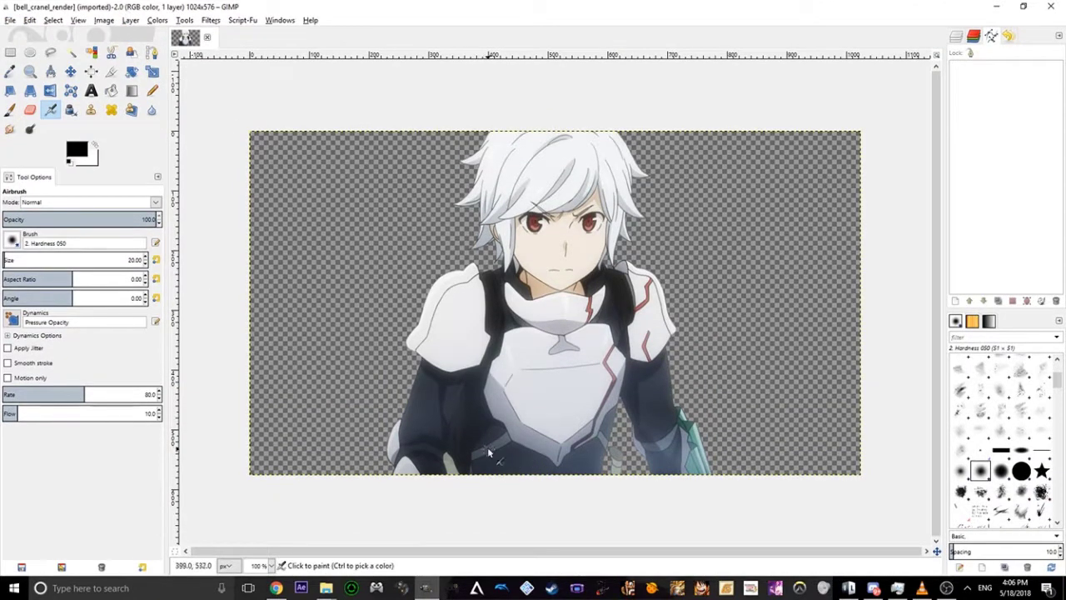
pyautogui.click(11, 20)
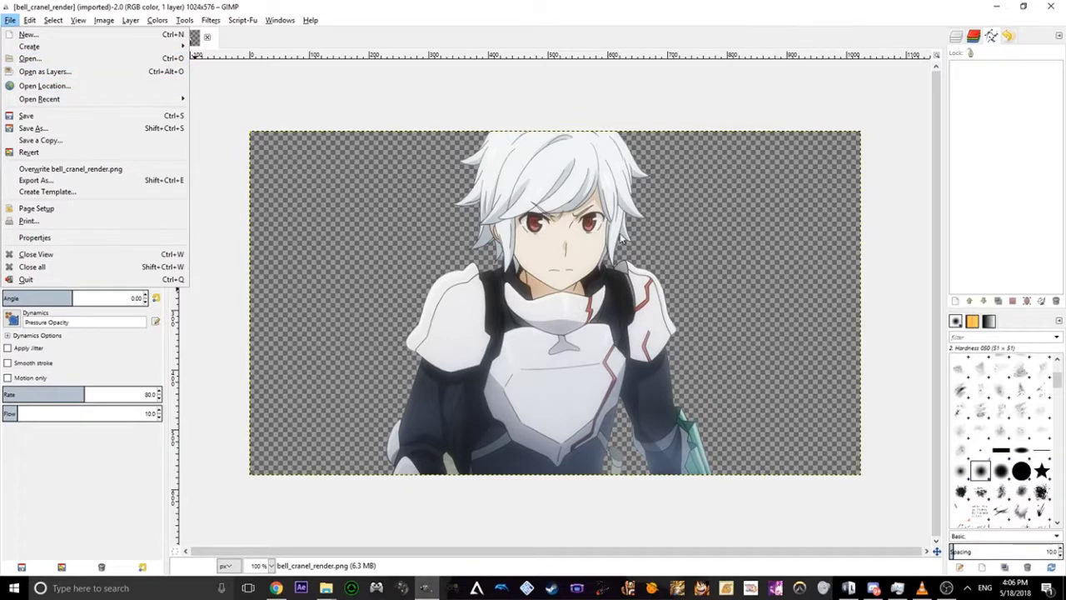
pyautogui.click(616, 5)
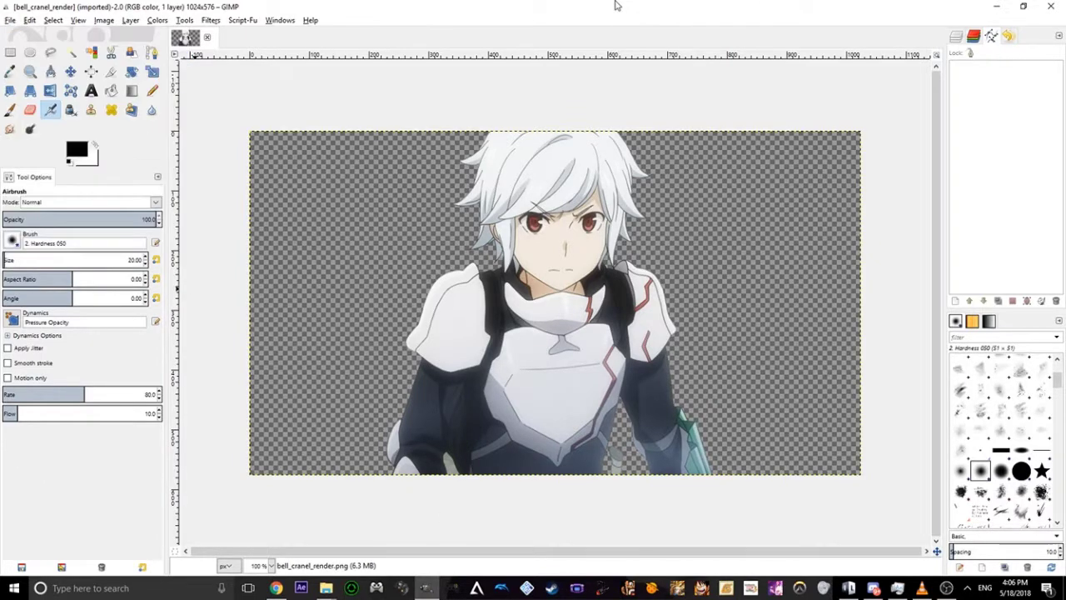
# Show the image's layers and draw a rectangular selection about 691 × 378 px across the character
pyautogui.click(957, 36)
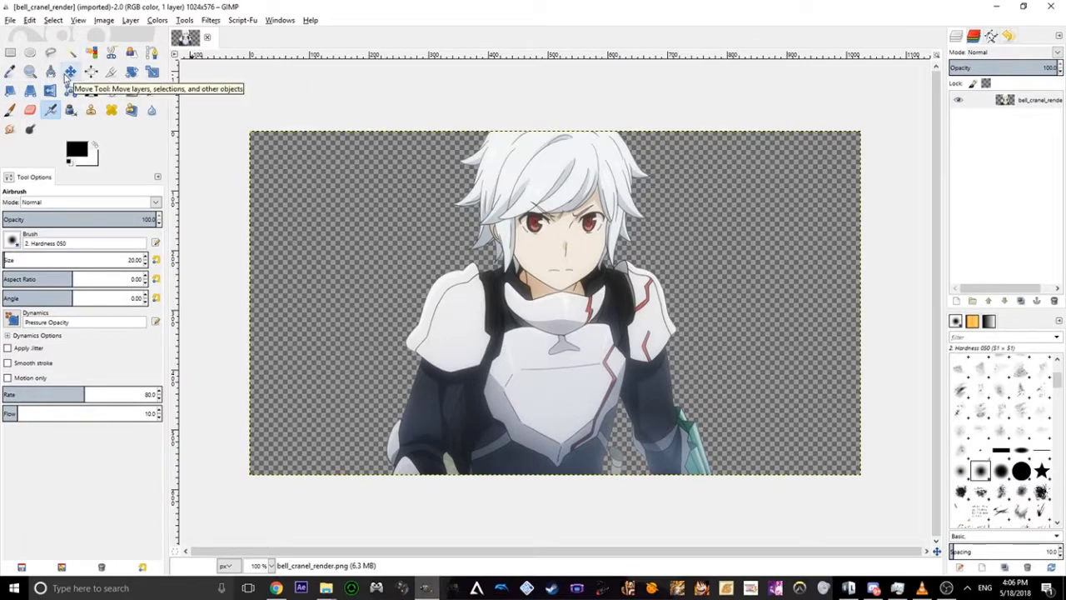
pyautogui.click(11, 55)
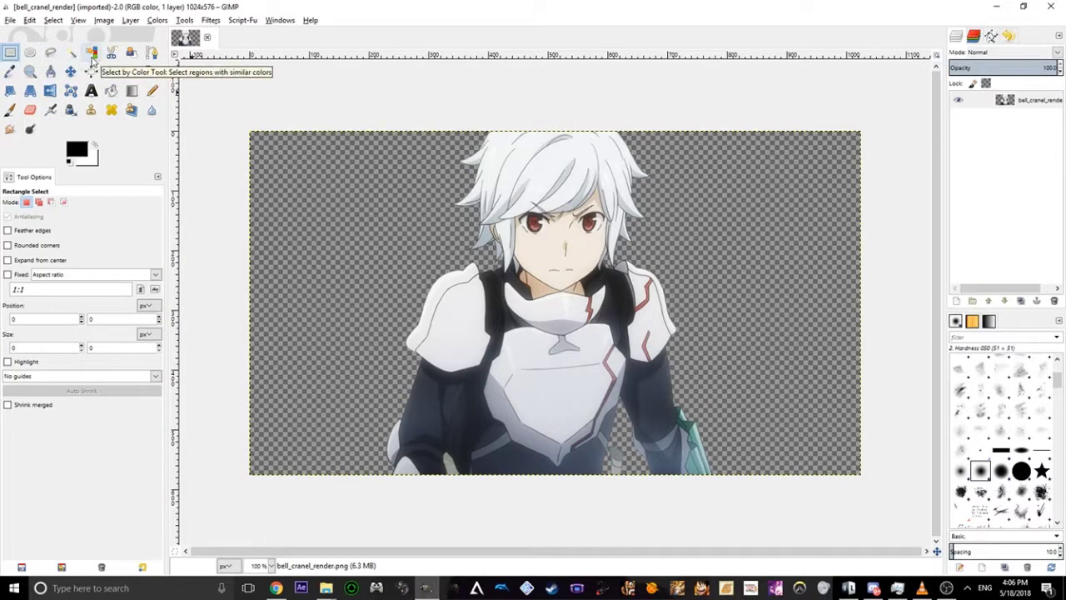
pyautogui.moveTo(361, 177); pyautogui.dragTo(774, 403)
# Draw an elliptical selection over the character's shoulder and chest, and start a free selection across the hair
pyautogui.press('e')
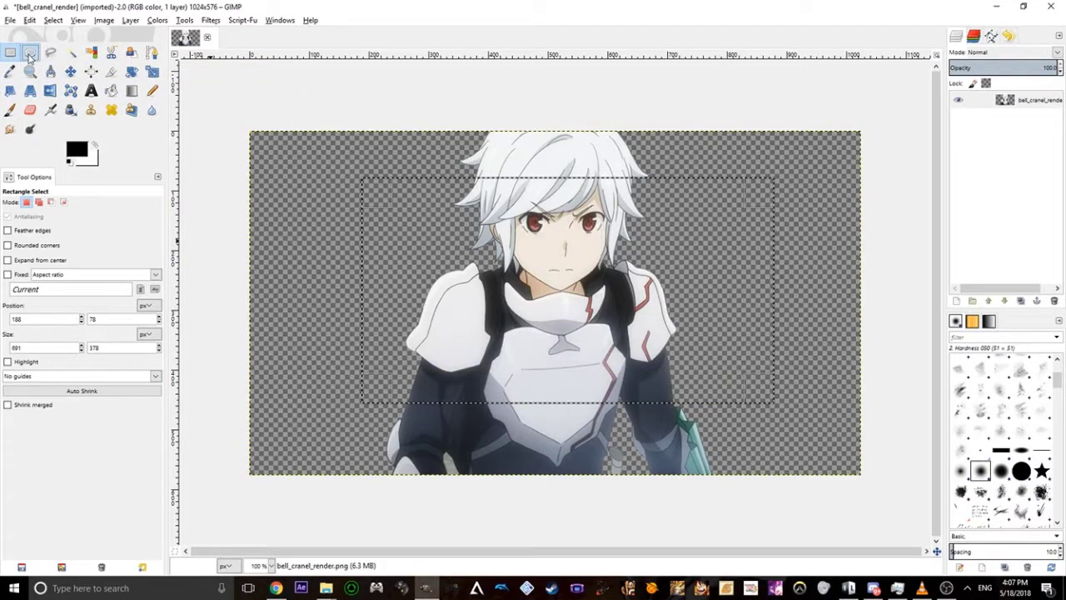
pyautogui.moveTo(335, 240); pyautogui.dragTo(564, 427)
pyautogui.press('f')
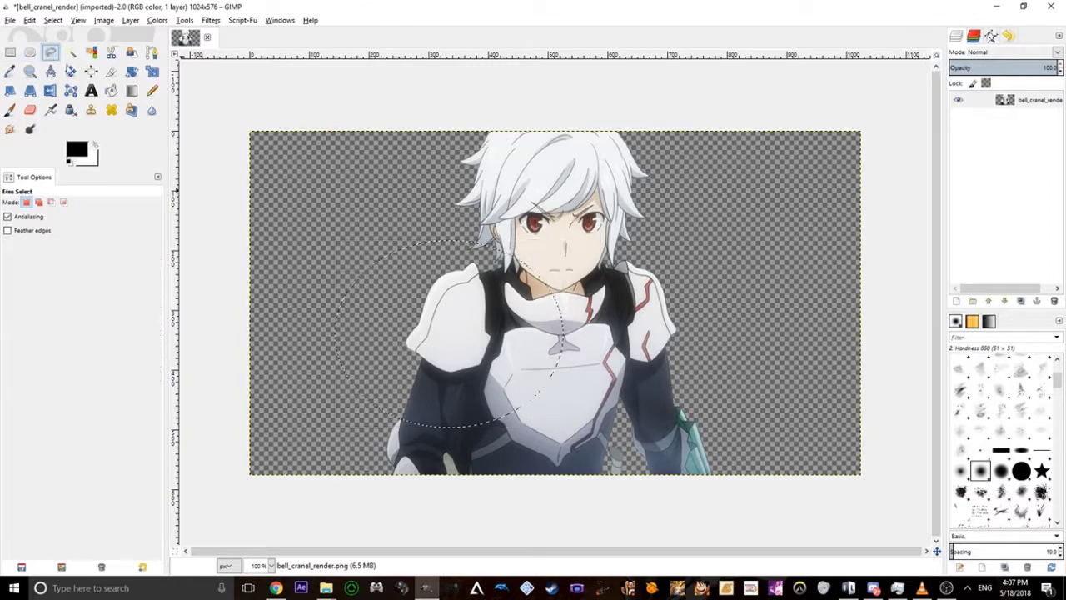
pyautogui.click(464, 175)
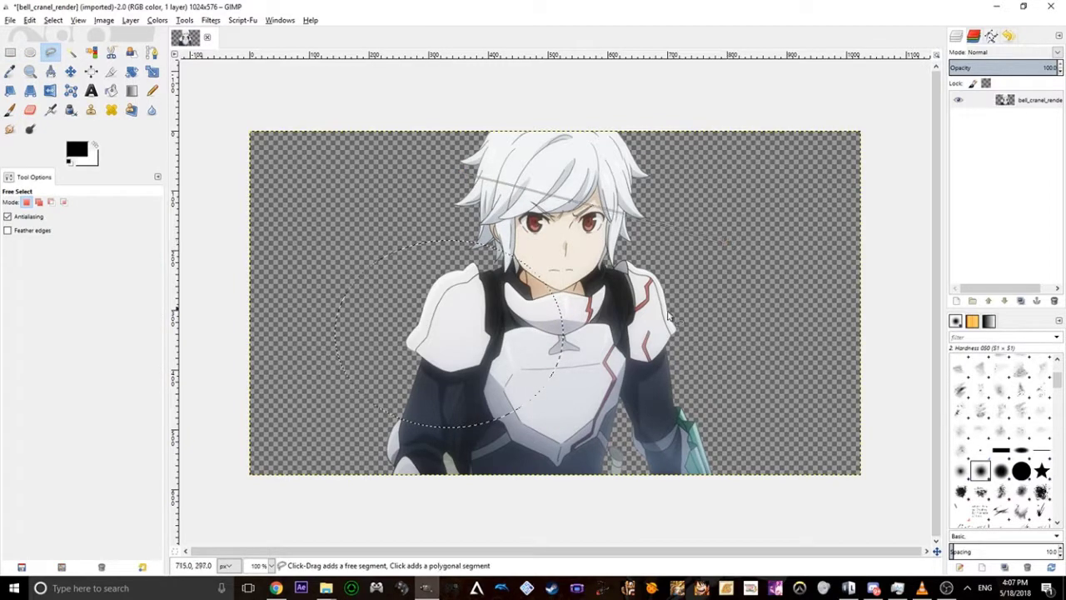
pyautogui.click(724, 237)
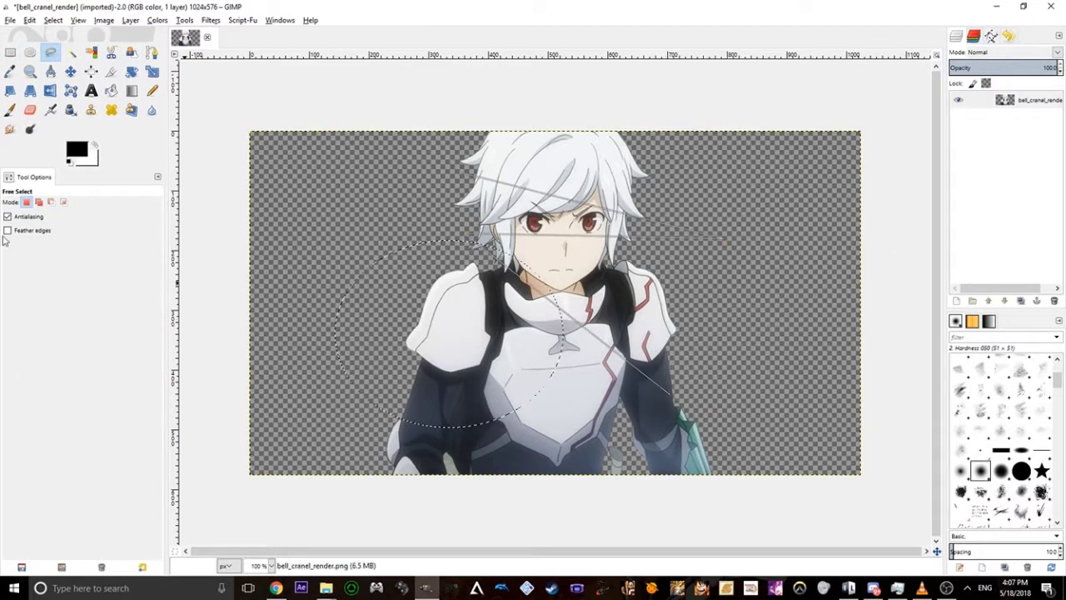
# Select the transparent background around the character with Fuzzy Select, and make Rectangle Select the active tool
pyautogui.click(72, 52)
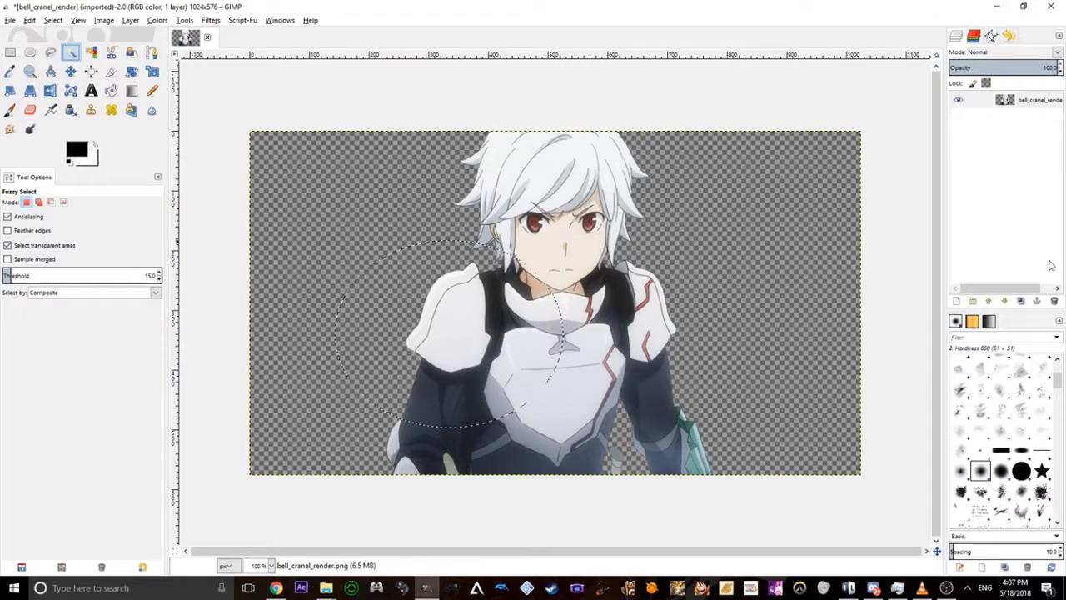
pyautogui.click(282, 144)
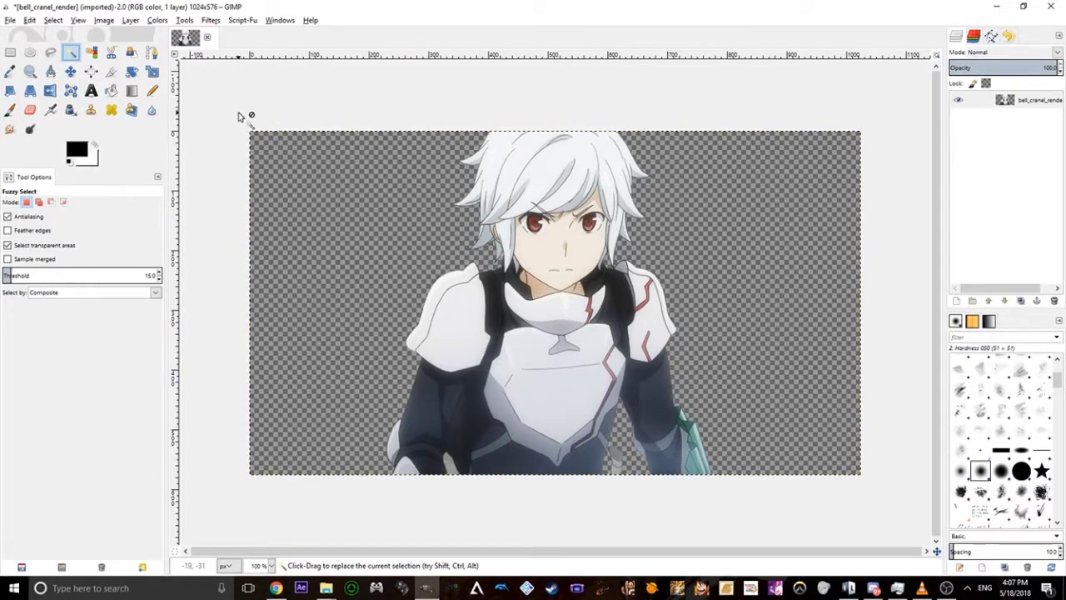
pyautogui.click(92, 54)
pyautogui.click(11, 53)
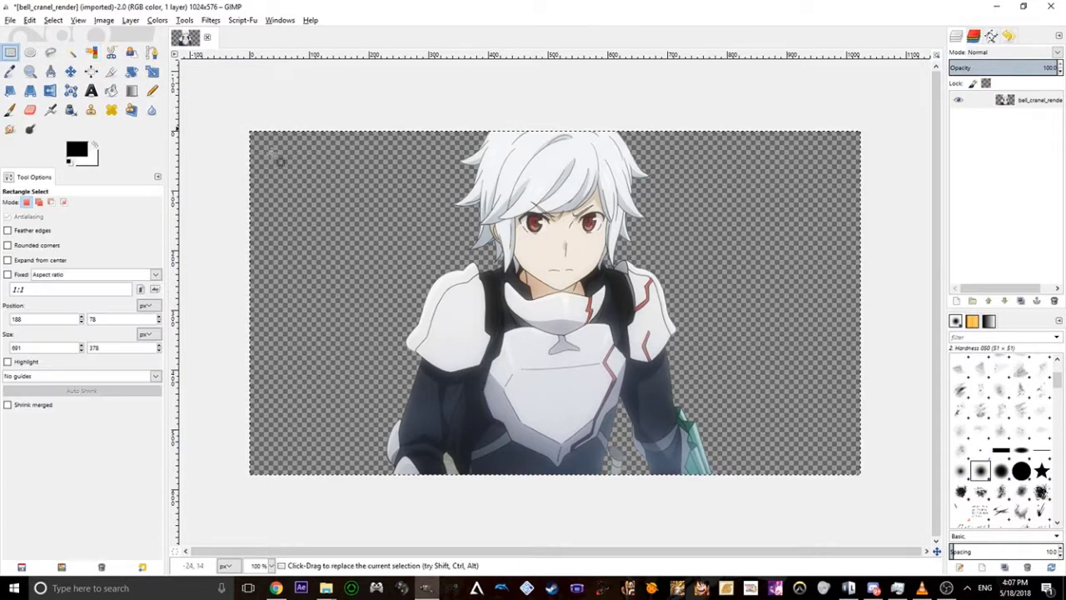
pyautogui.scroll(3, 596, 212)
pyautogui.scroll(-3, 525, 201)
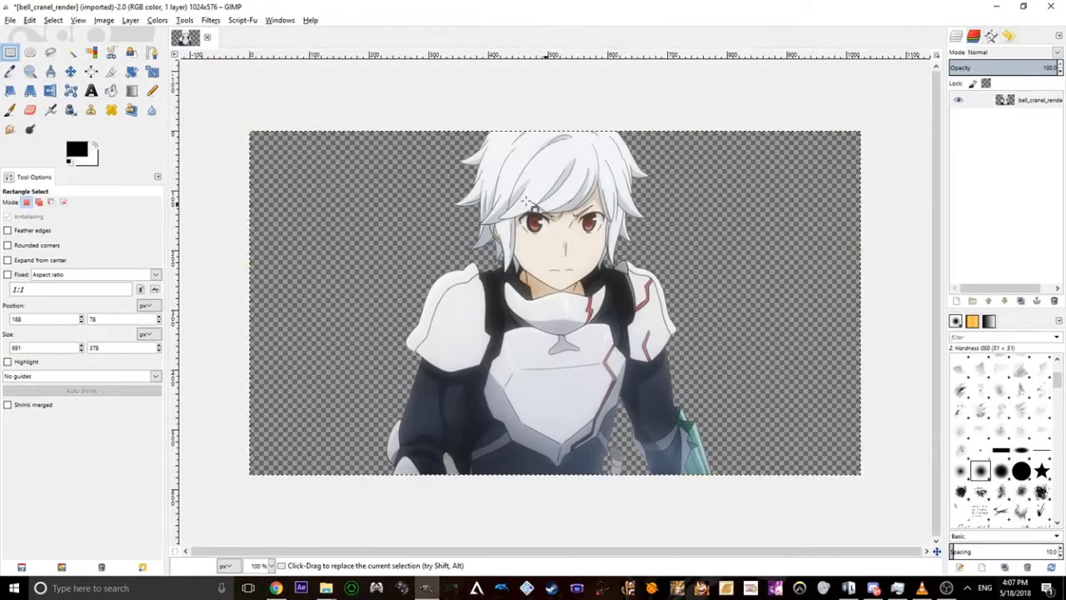
pyautogui.scroll(2, 617, 202)
pyautogui.scroll(-1, 614, 197)
pyautogui.scroll(-1, 623, 206)
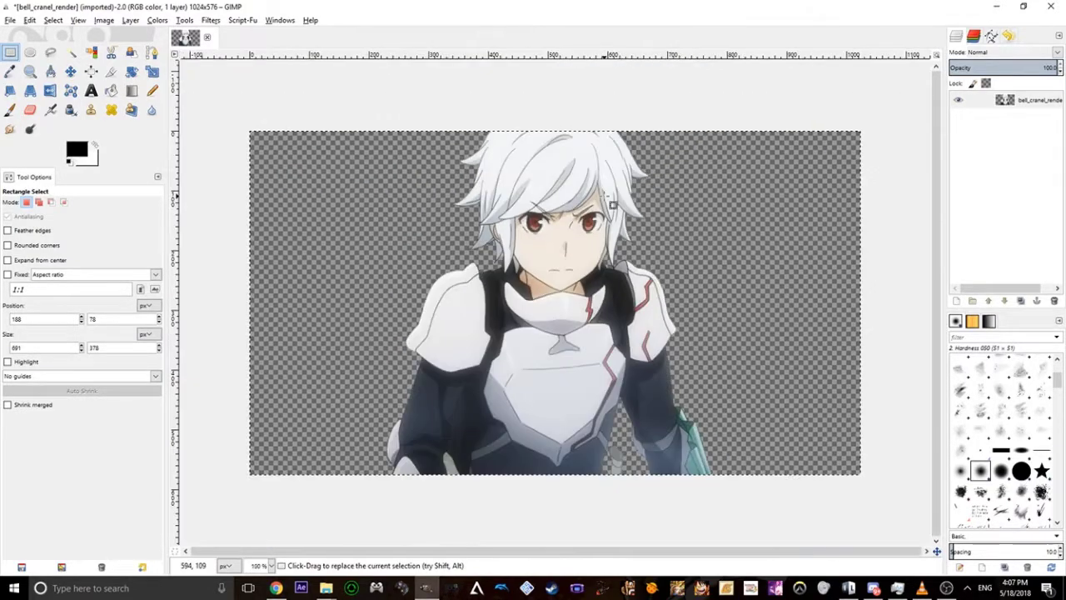
pyautogui.scroll(1, 621, 204)
pyautogui.scroll(-1, 620, 202)
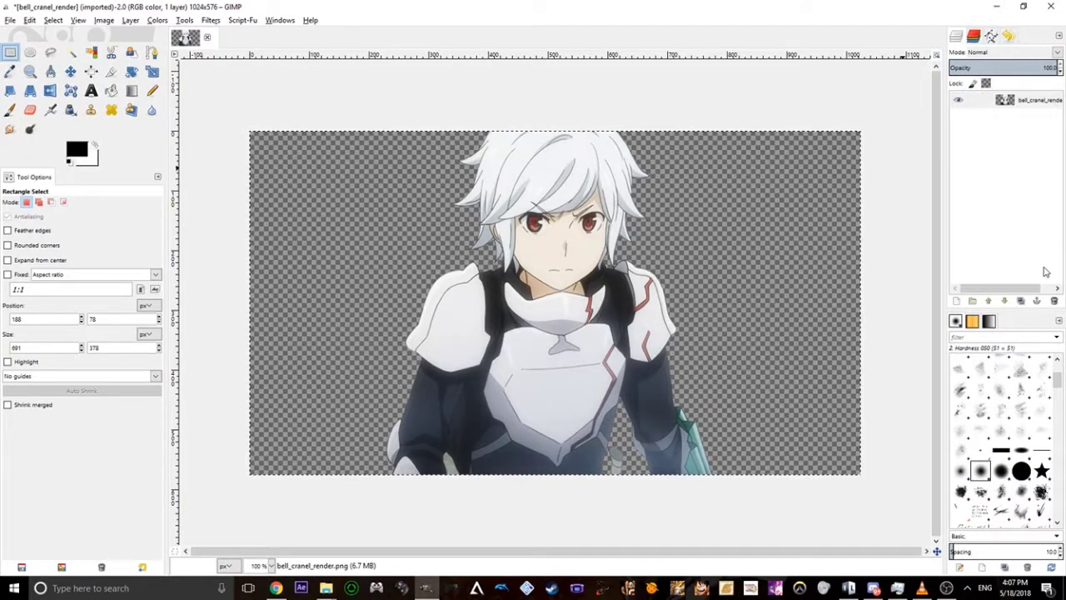
# Look through the image's channels and paths, return to its layers, and cancel saving it as bell_cranel_render.xcf
pyautogui.click(975, 39)
pyautogui.click(1002, 45)
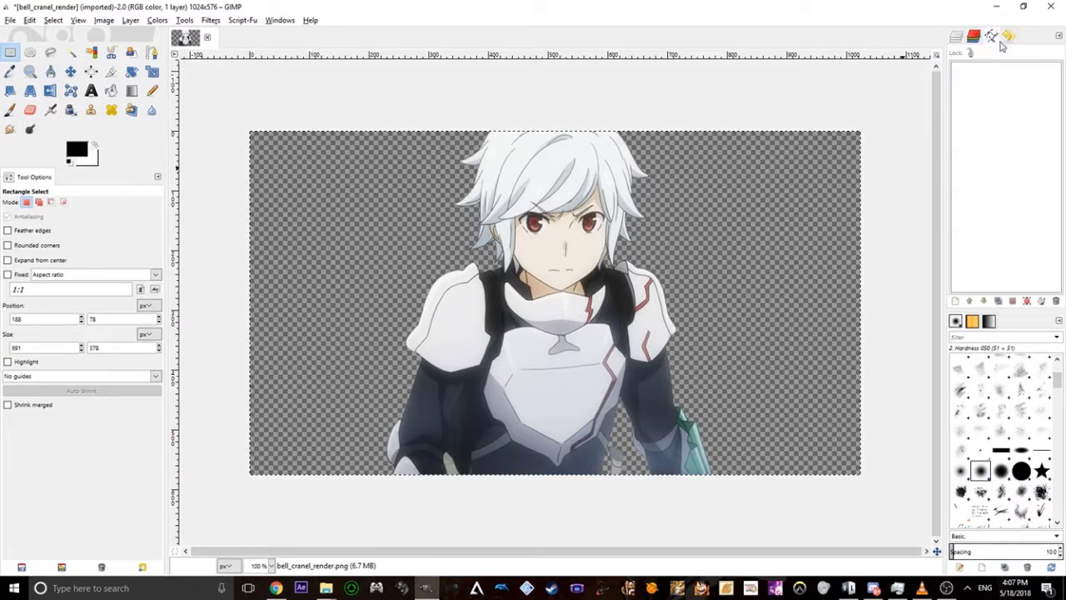
pyautogui.click(958, 37)
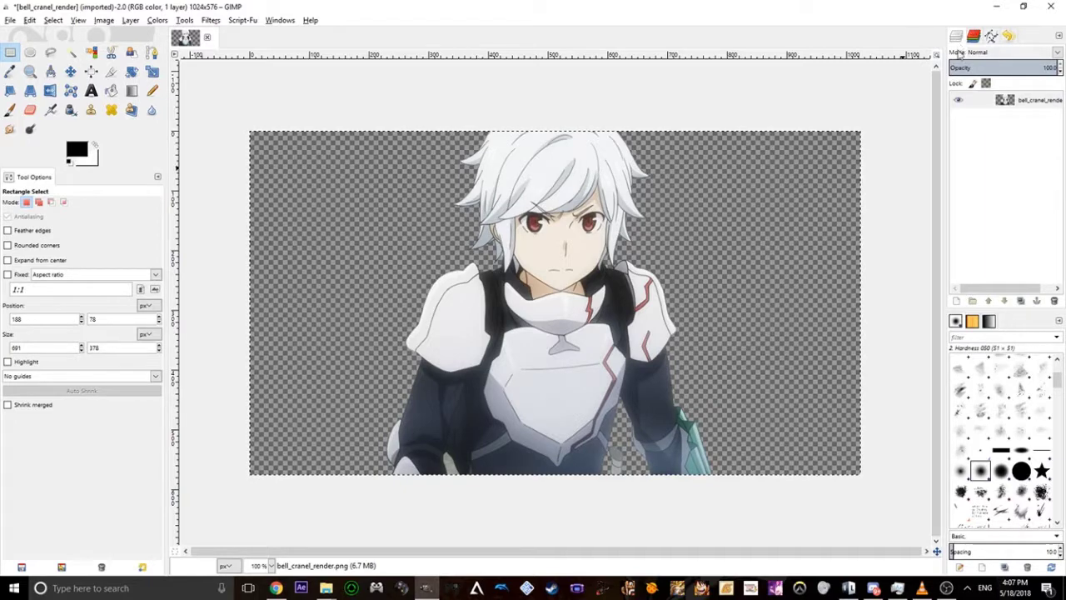
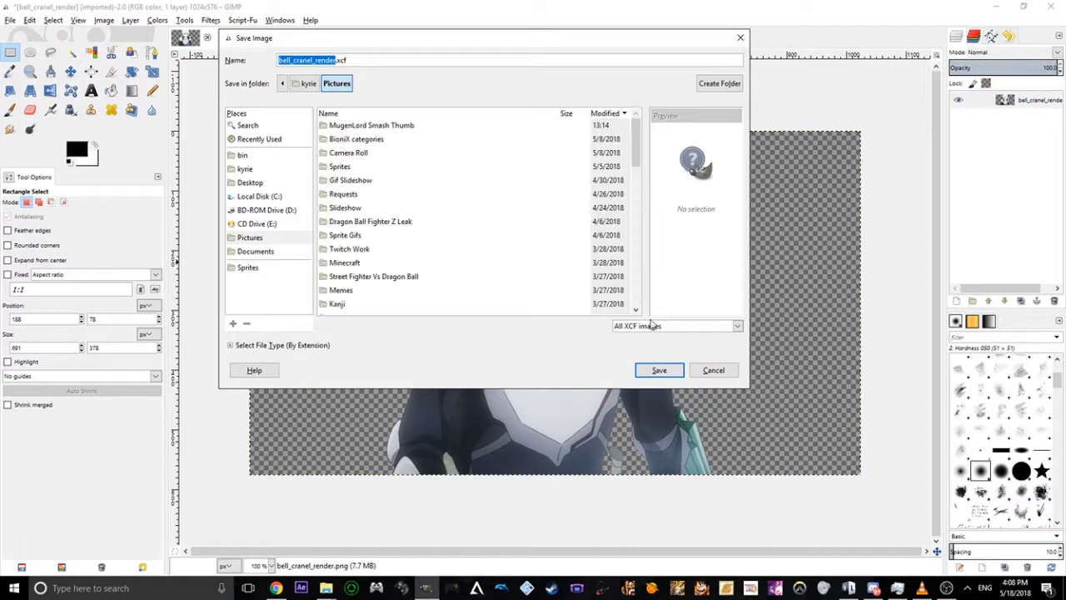
pyautogui.click(732, 370)
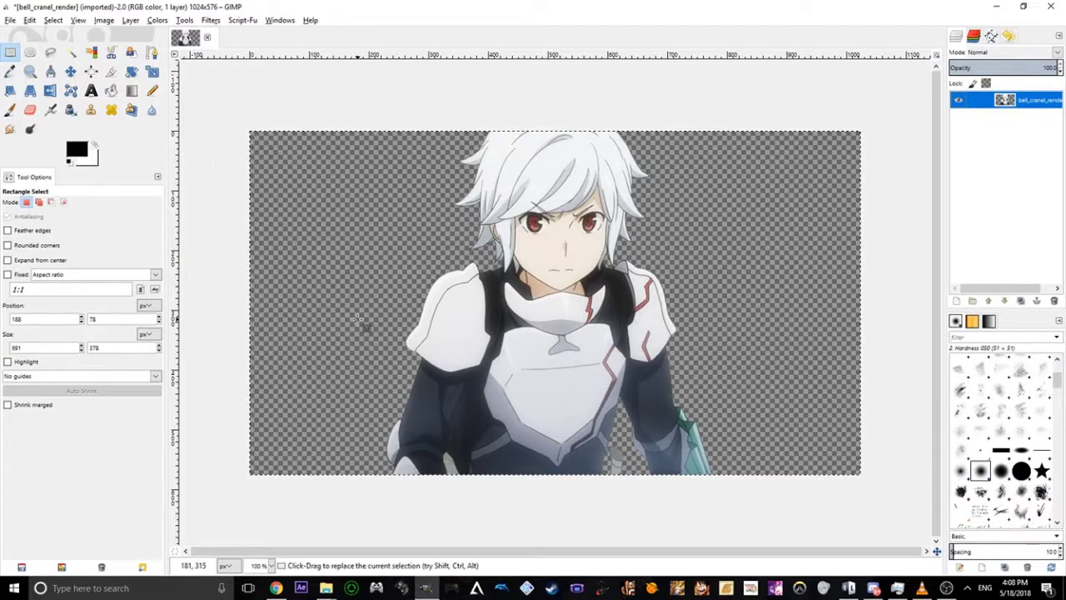
# Switch to Discord, try to upload bell_cranel_render.png from Pictures as a server emoji, and return to GIMP
pyautogui.click(882, 591)
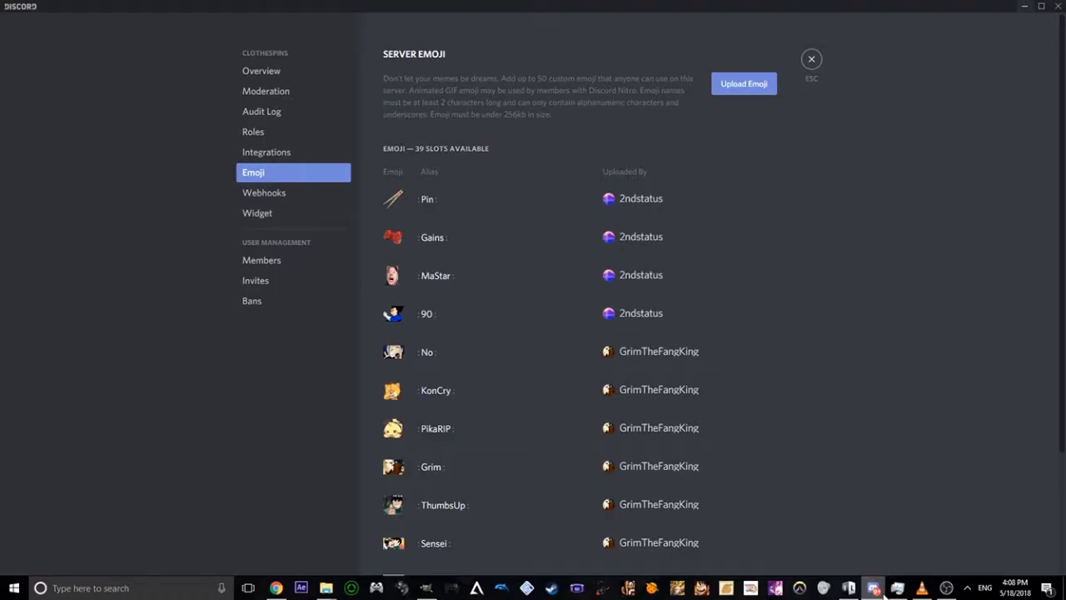
pyautogui.click(884, 593)
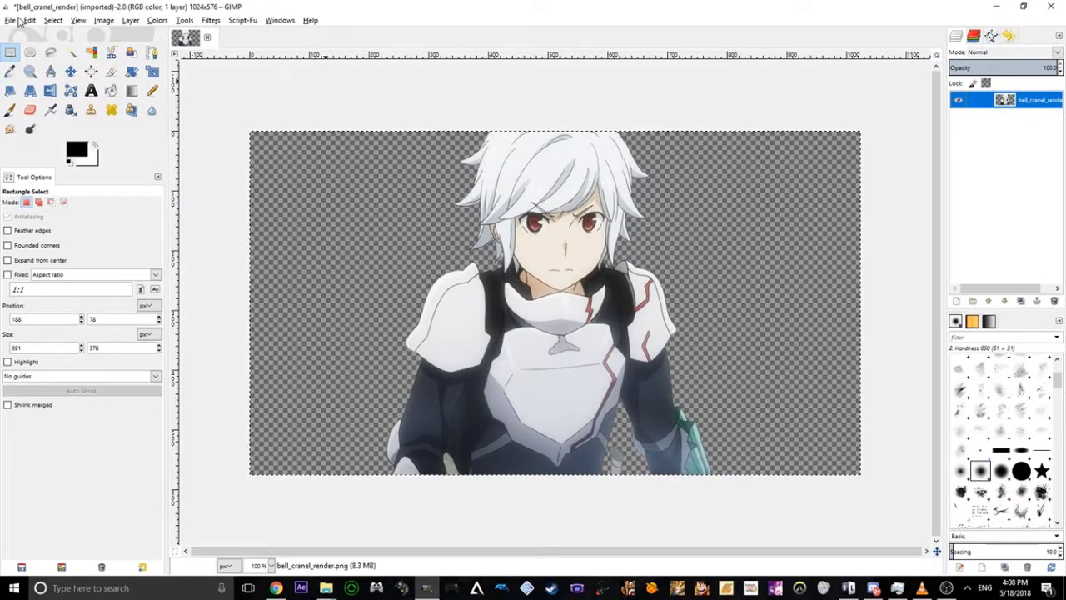
pyautogui.click(868, 586)
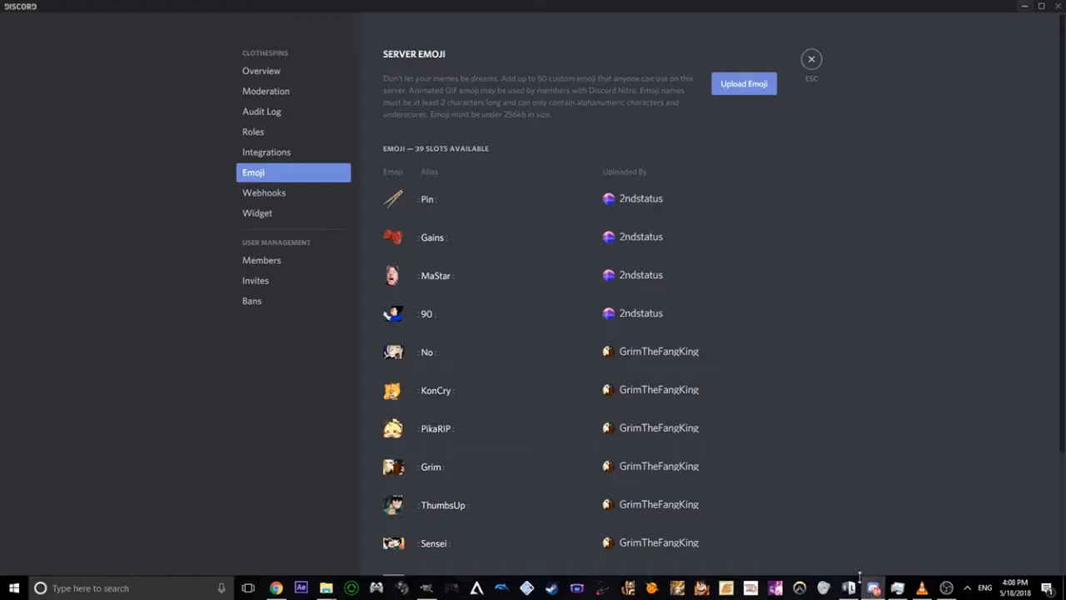
pyautogui.click(718, 87)
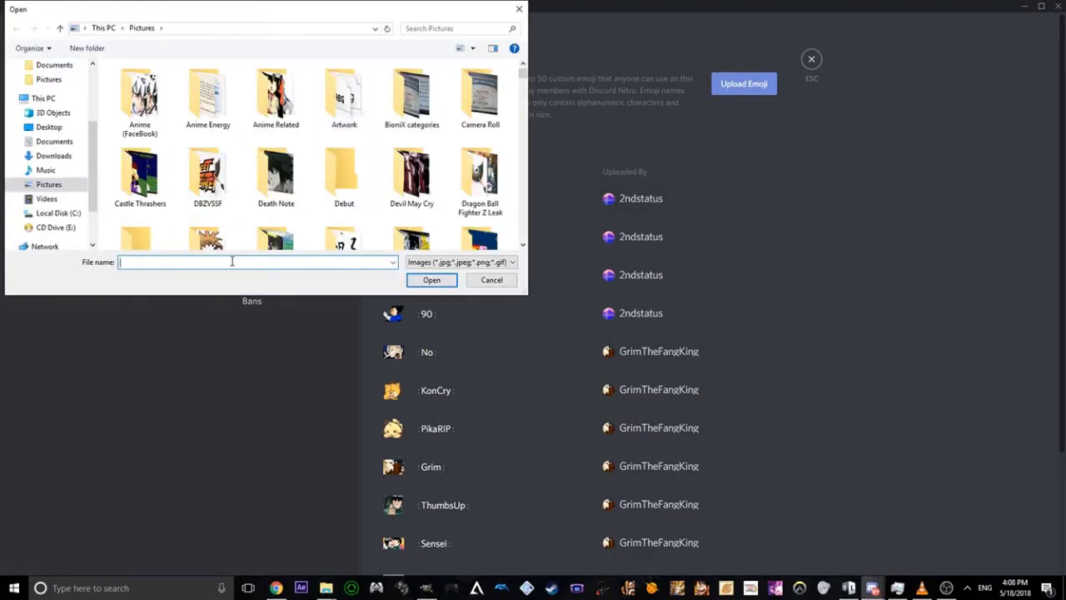
pyautogui.write('b')
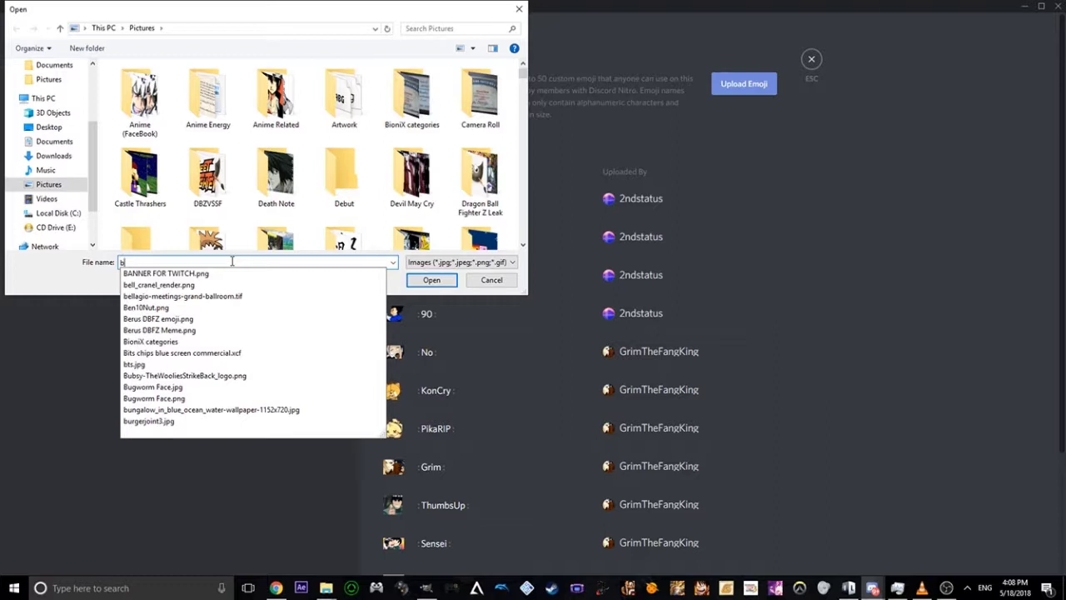
pyautogui.press('Down')
pyautogui.press('Down')
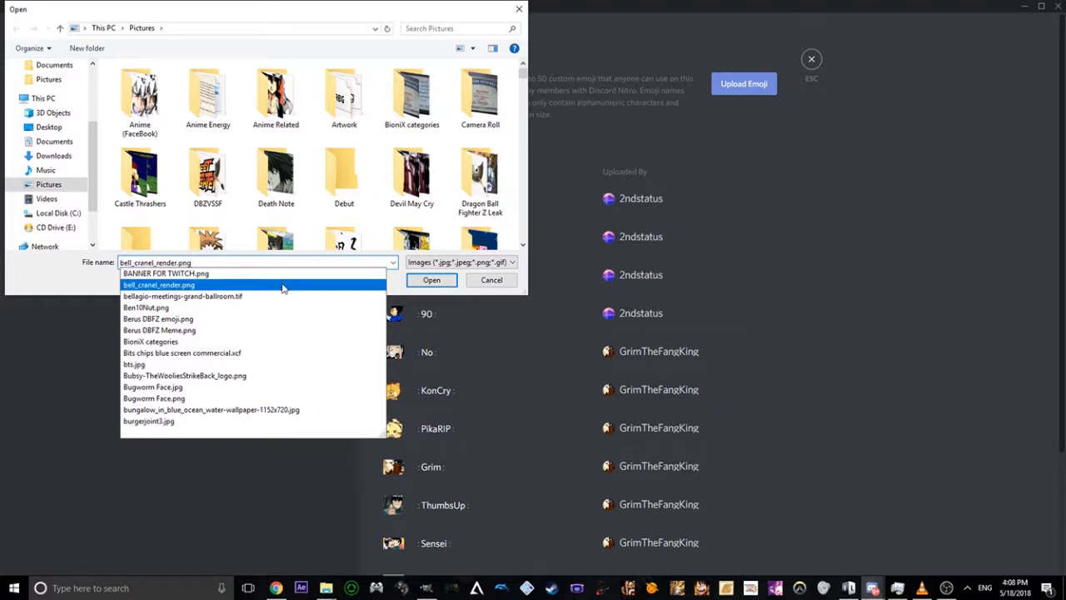
pyautogui.click(431, 280)
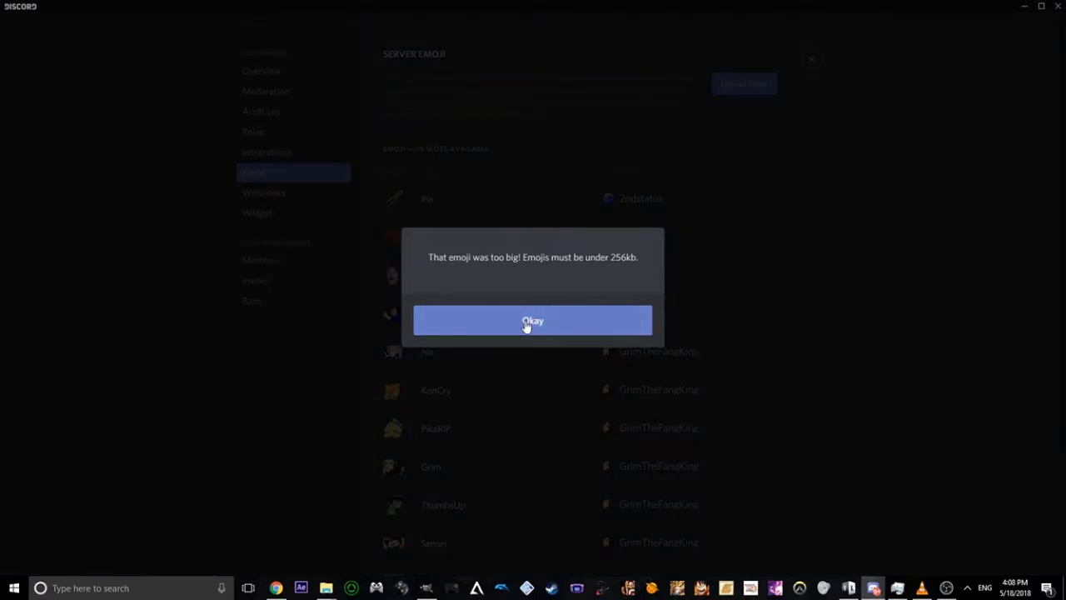
pyautogui.click(518, 330)
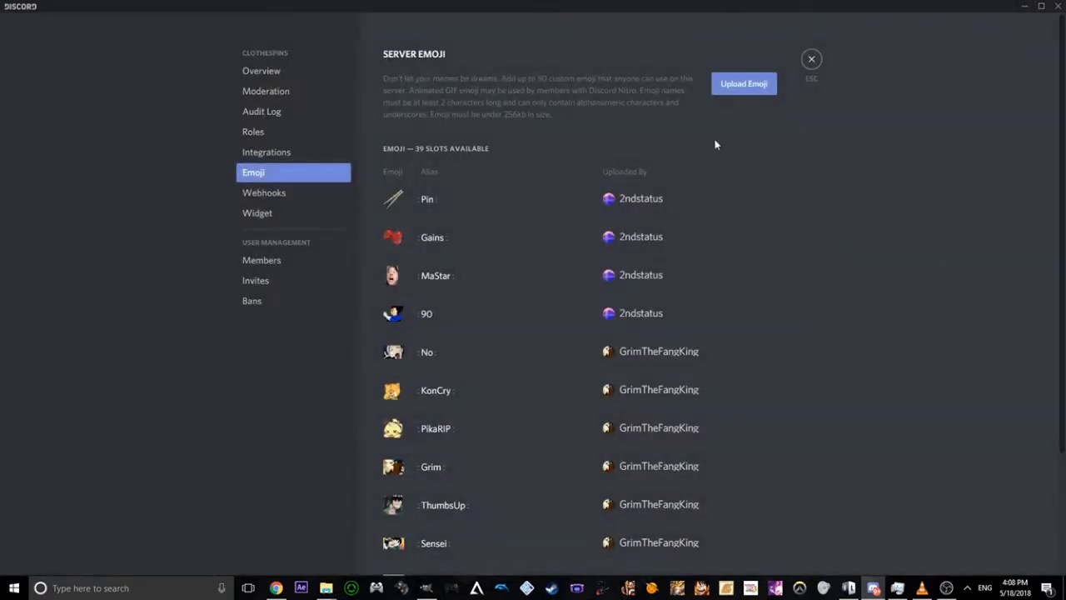
pyautogui.click(1029, 7)
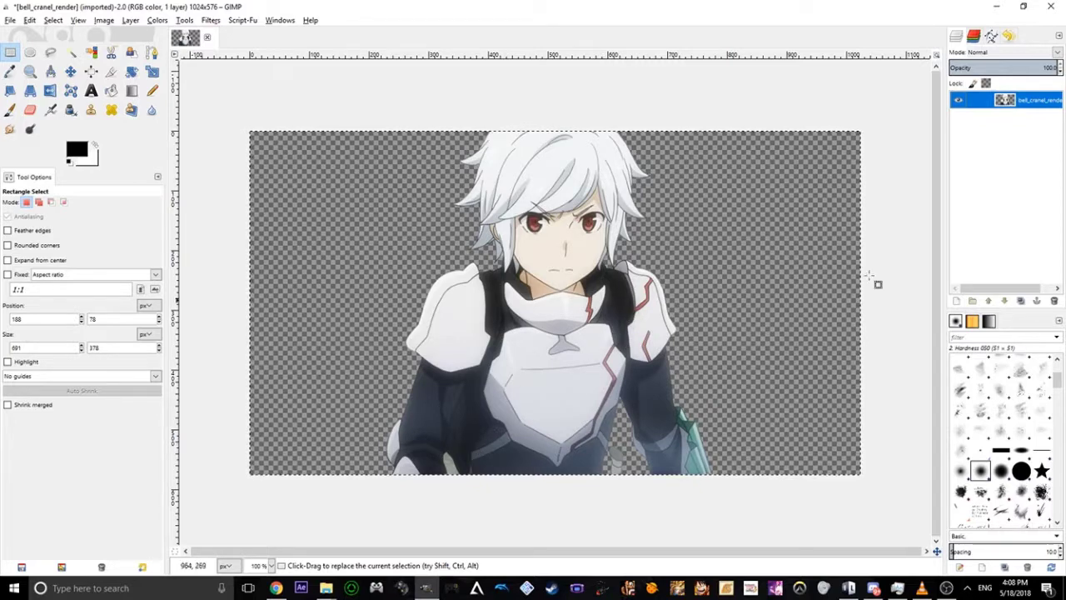
pyautogui.rightClick(1025, 101)
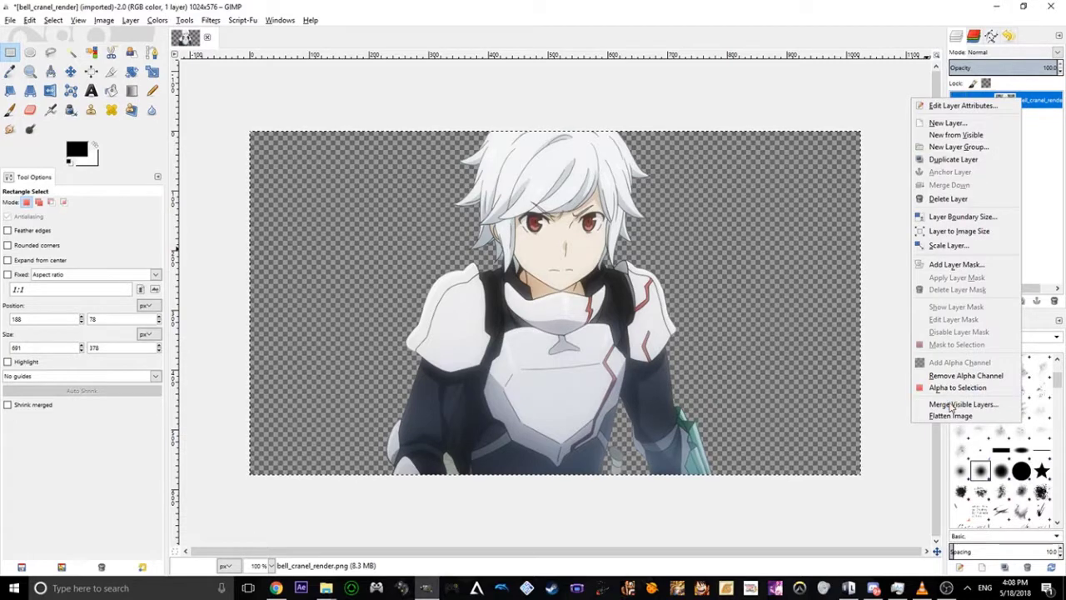
pyautogui.click(698, 6)
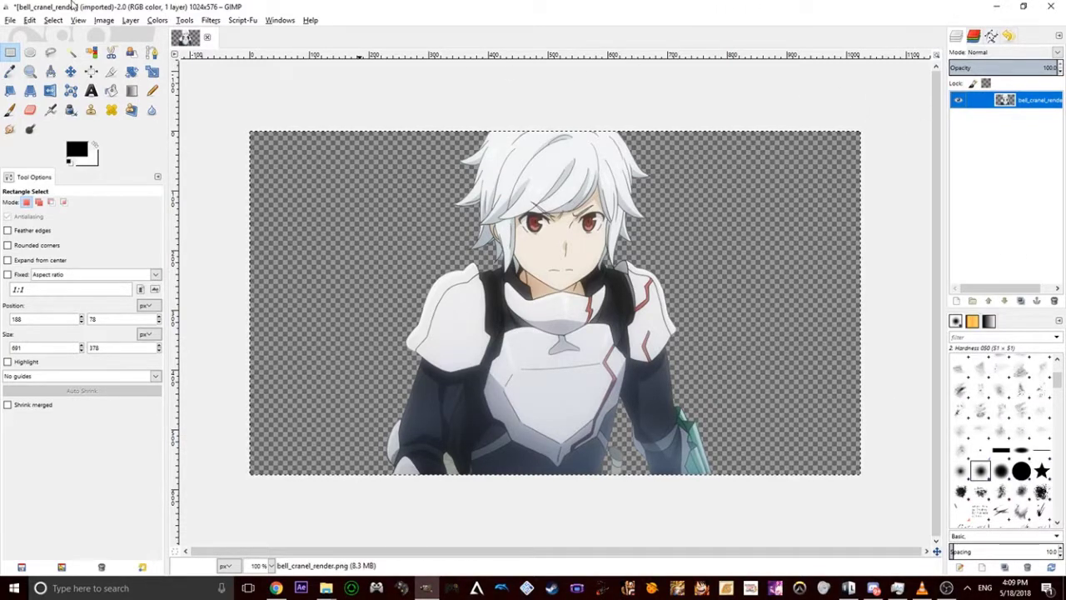
# Set the canvas width to 867 px, keeping the height at 576 px, and resize the canvas
pyautogui.click(158, 21)
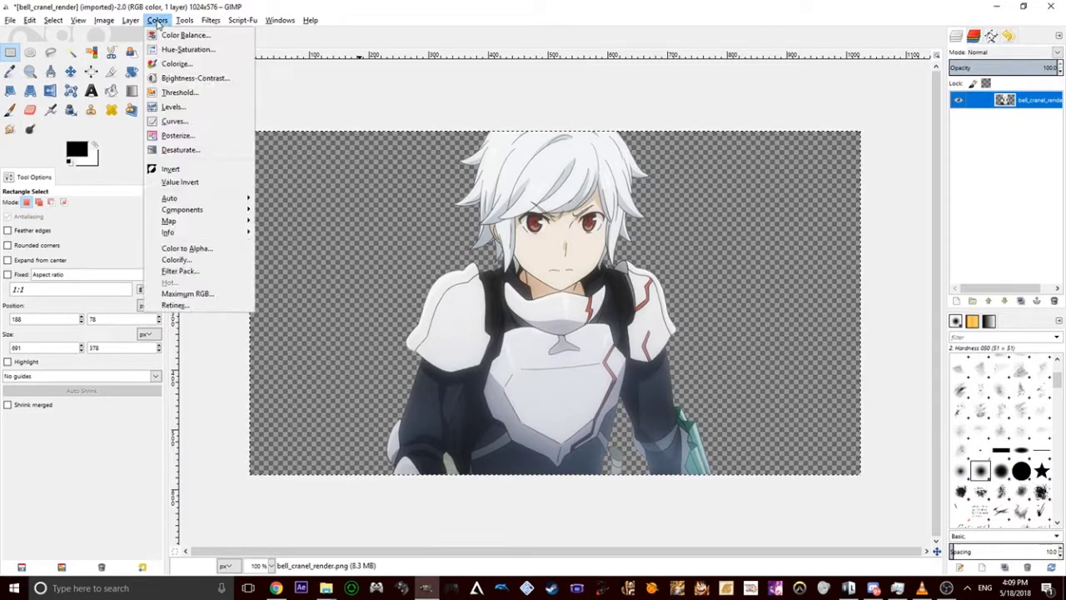
pyautogui.moveTo(104, 21)
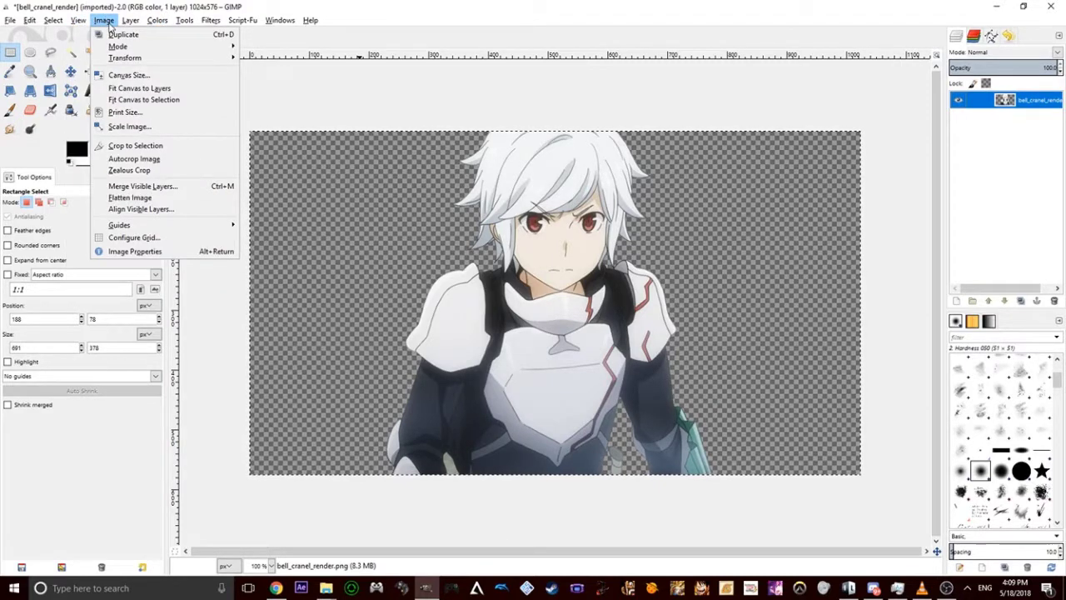
pyautogui.click(171, 89)
pyautogui.click(103, 20)
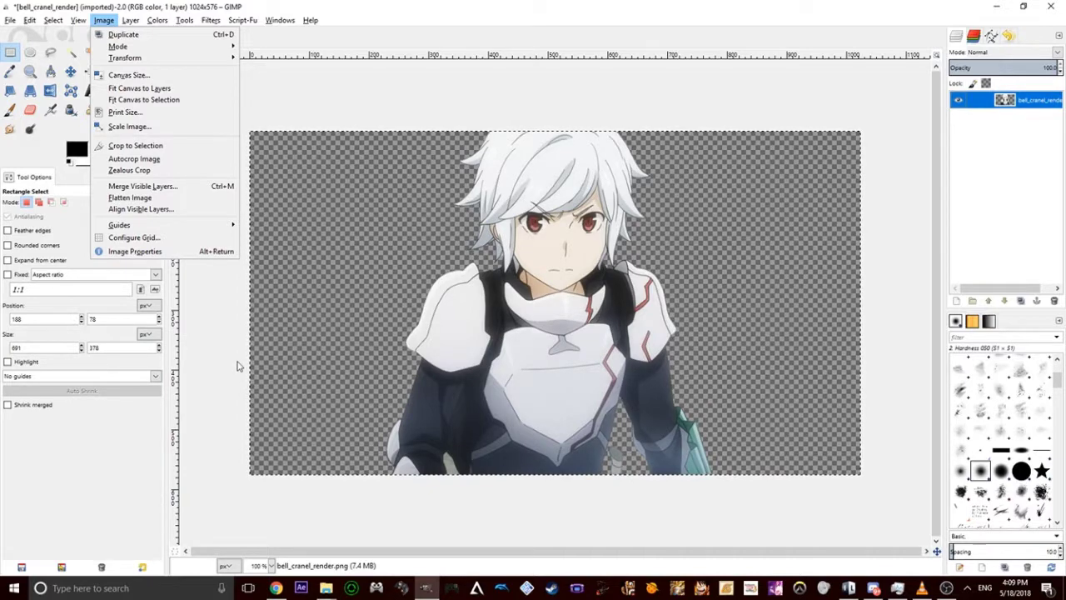
pyautogui.click(153, 76)
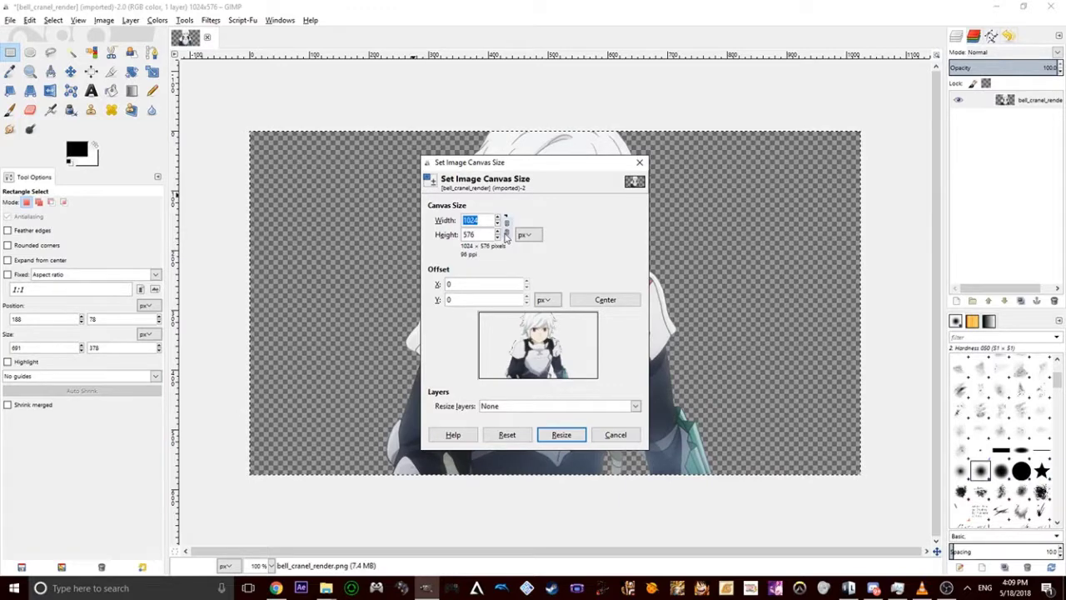
pyautogui.moveTo(497, 223); pyautogui.dragTo(497, 225)
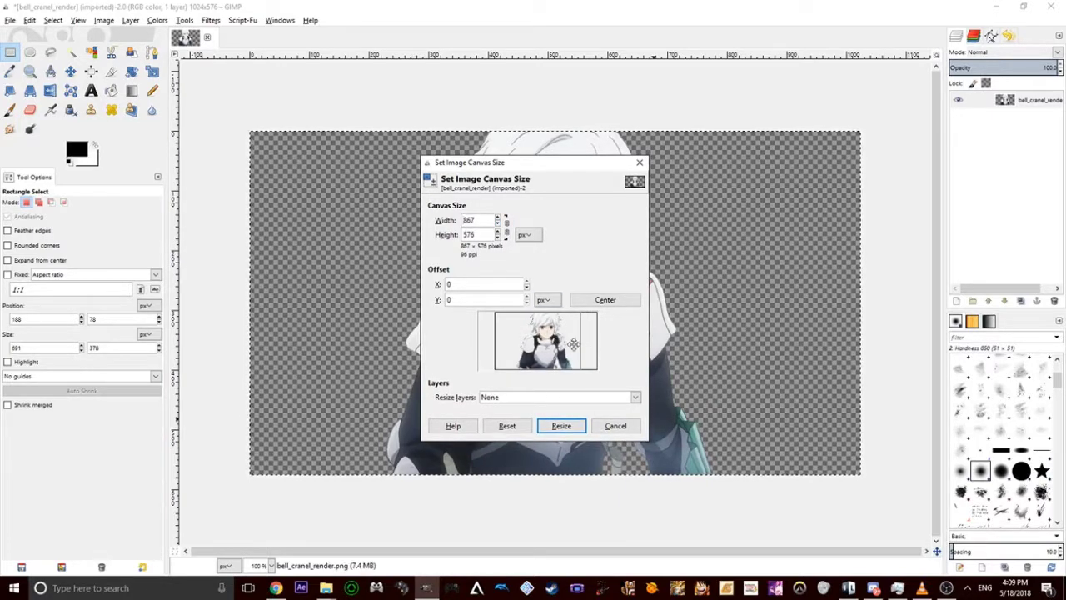
pyautogui.click(562, 426)
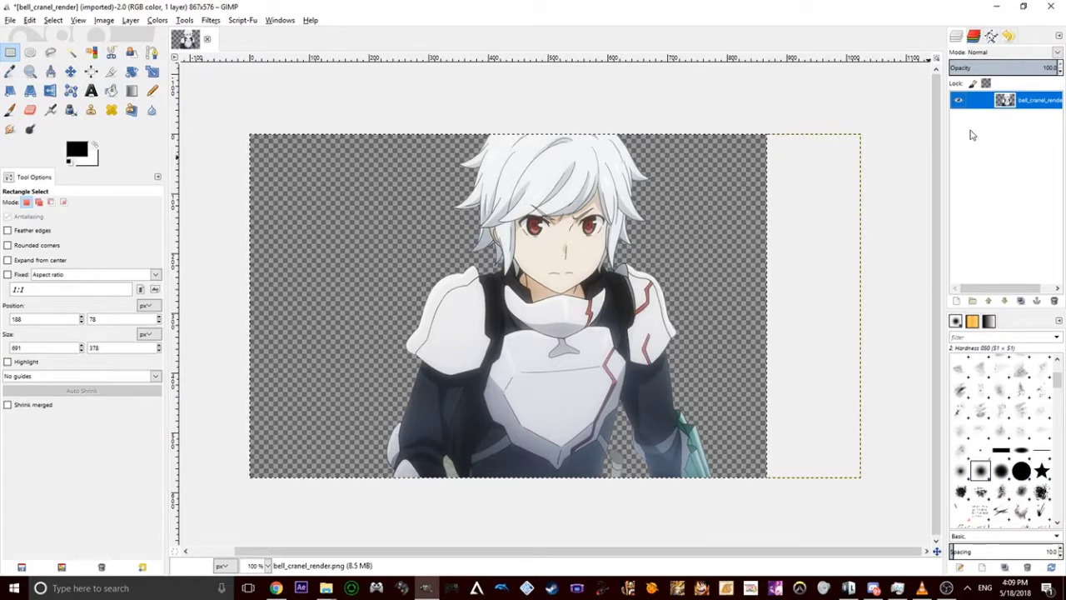
# Select the character from the render layer's alpha, copy it, and paste it as a new image
pyautogui.doubleClick(1010, 107)
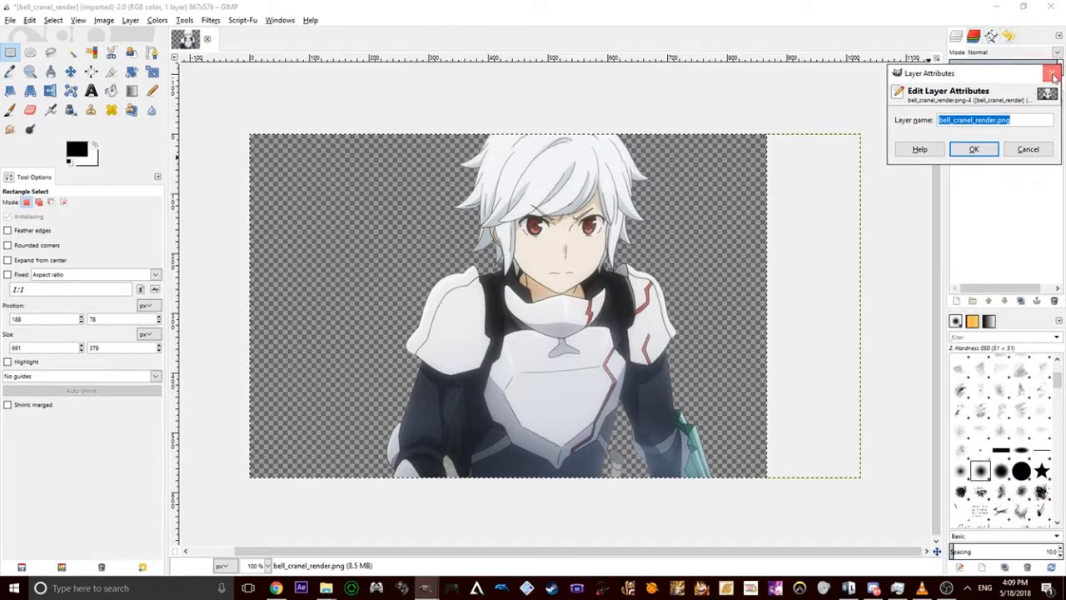
pyautogui.press('Return')
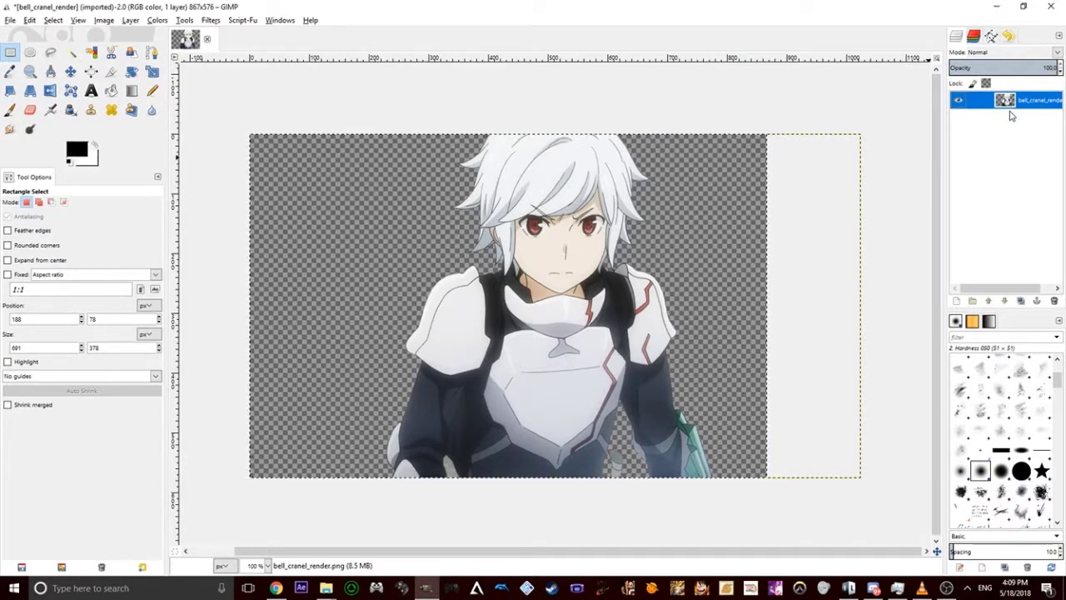
pyautogui.rightClick(1006, 106)
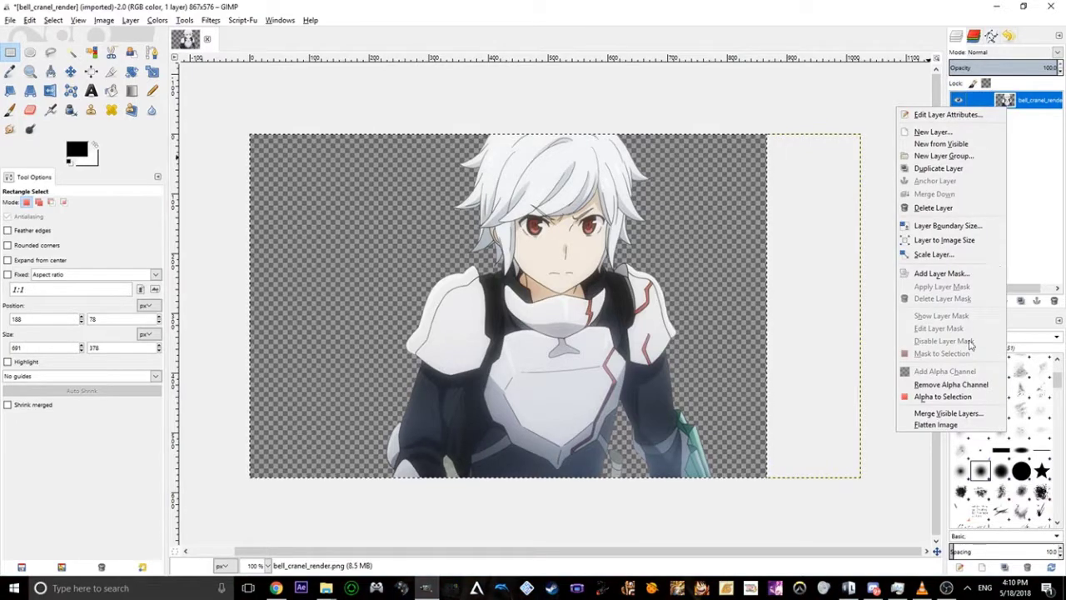
pyautogui.click(954, 397)
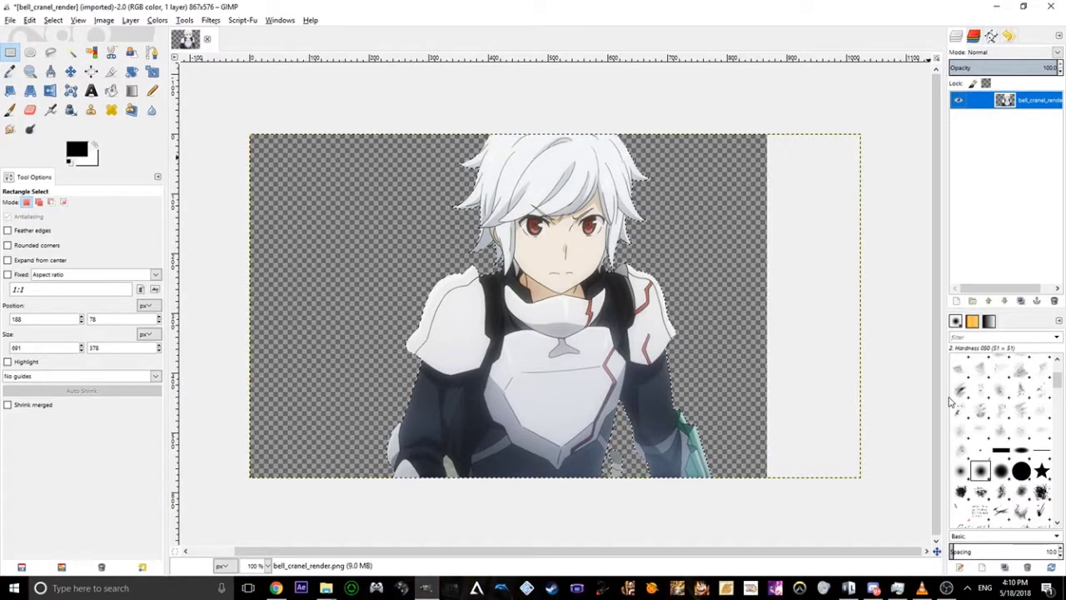
pyautogui.hotkey('ctrl', 'c')
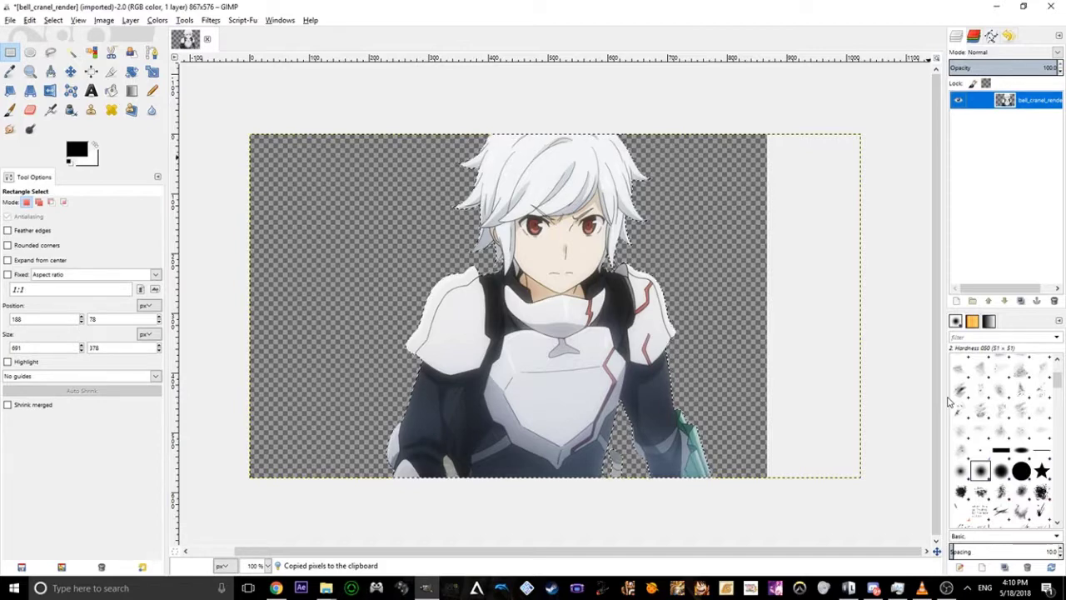
pyautogui.hotkey('ctrl', 'shift', 'v')
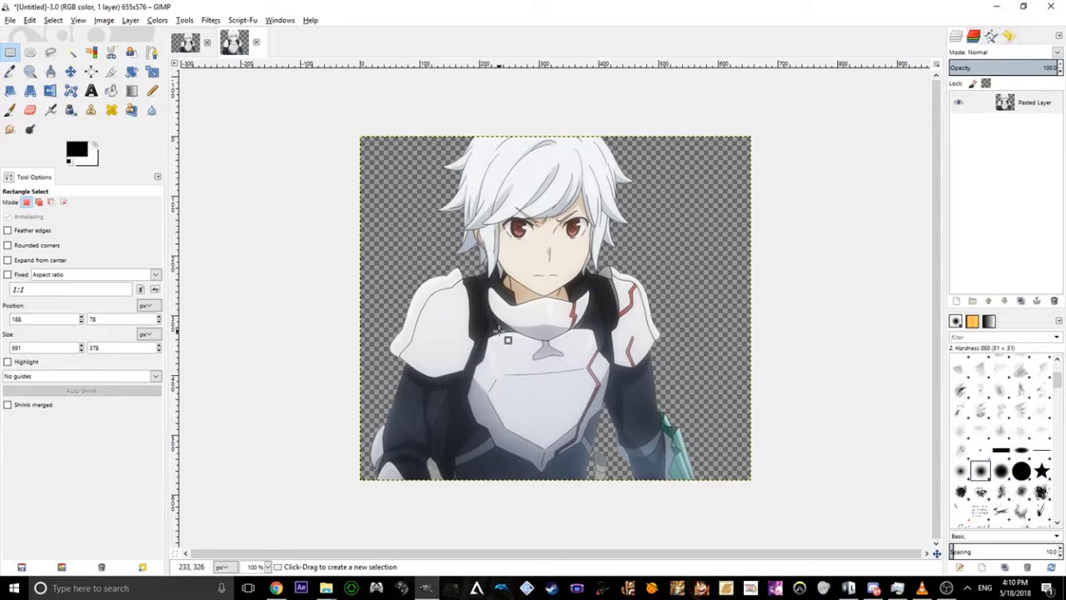
# Compare the original with the pasted image, then copy the pasted layer's alpha selection into another new image
pyautogui.click(185, 41)
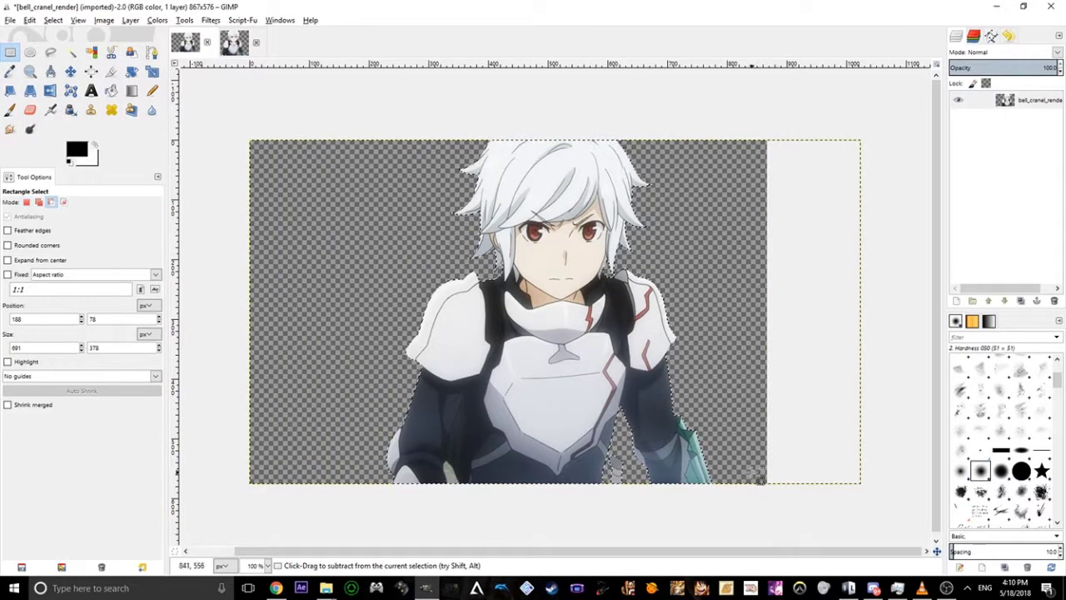
pyautogui.scroll(3, 754, 475)
pyautogui.scroll(-3, 631, 457)
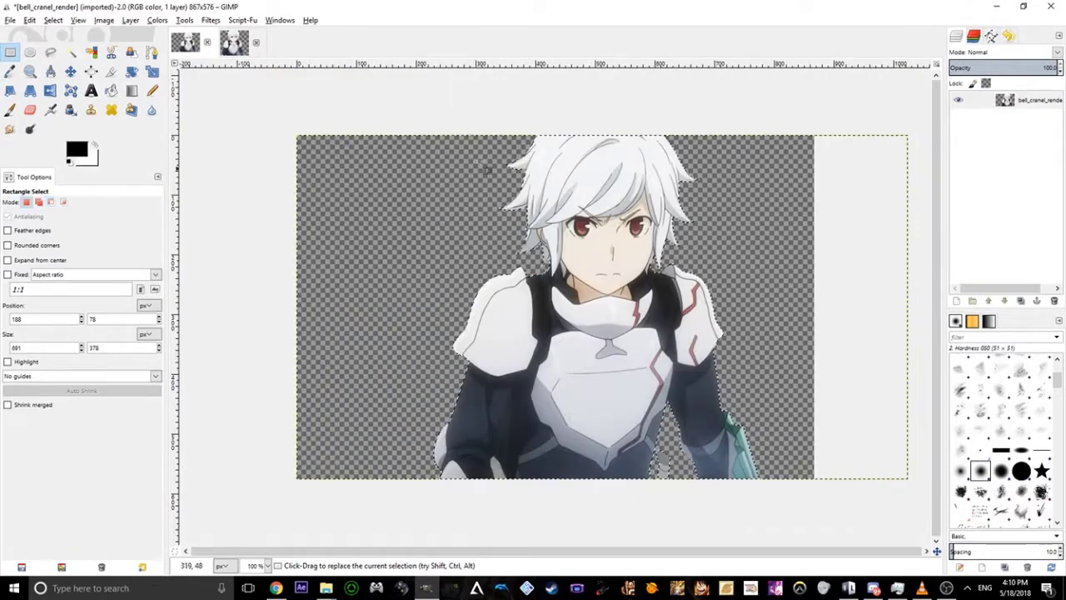
pyautogui.click(234, 42)
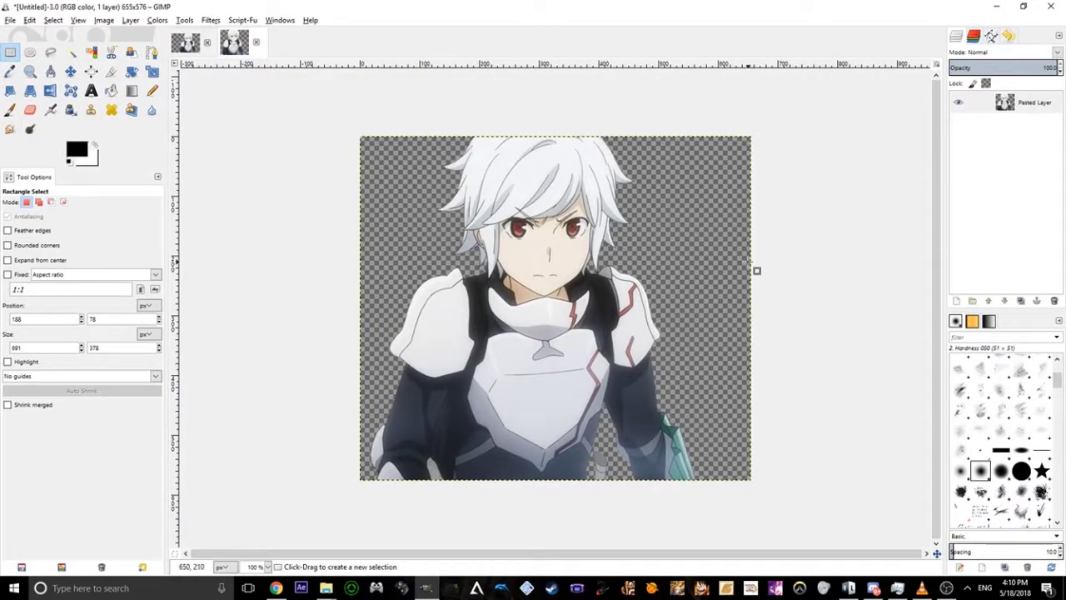
pyautogui.scroll(4, 721, 461)
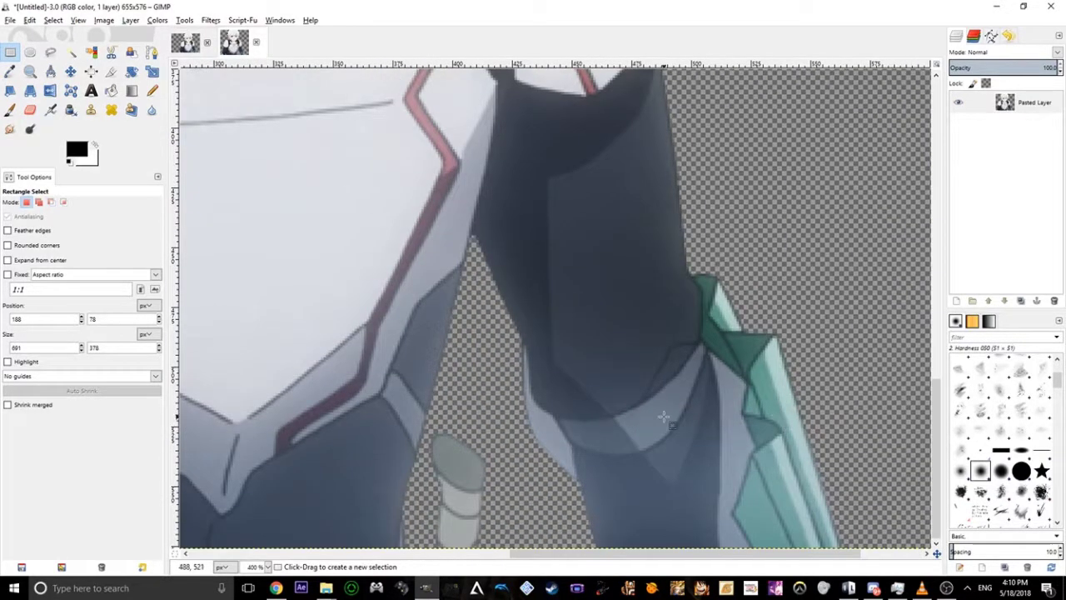
pyautogui.scroll(-4, 664, 417)
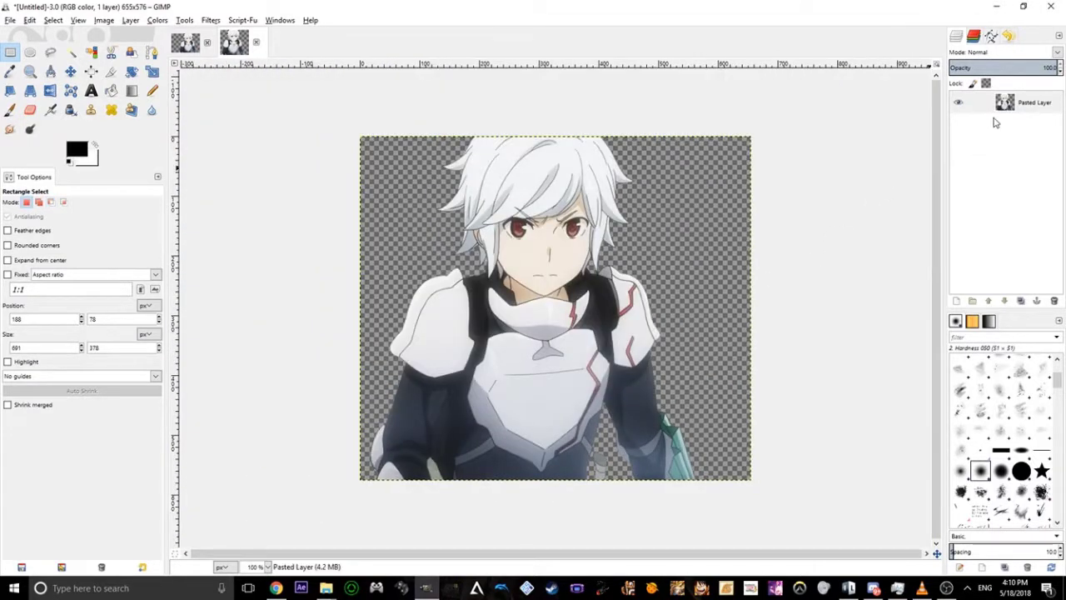
pyautogui.rightClick(993, 123)
pyautogui.click(972, 396)
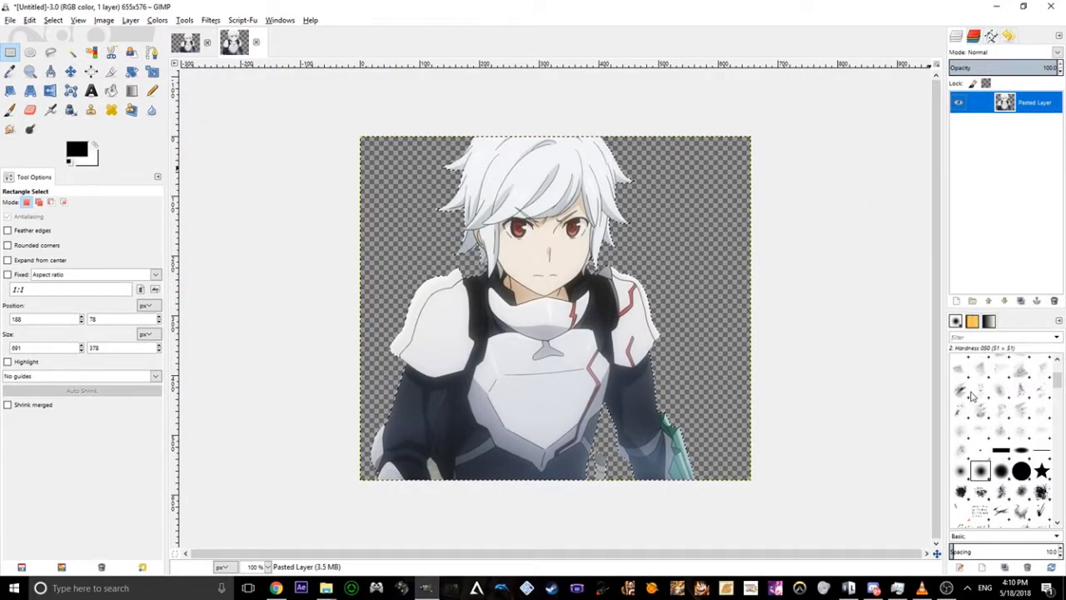
pyautogui.hotkey('ctrl', 'c')
pyautogui.hotkey('ctrl', 'shift', 'v')
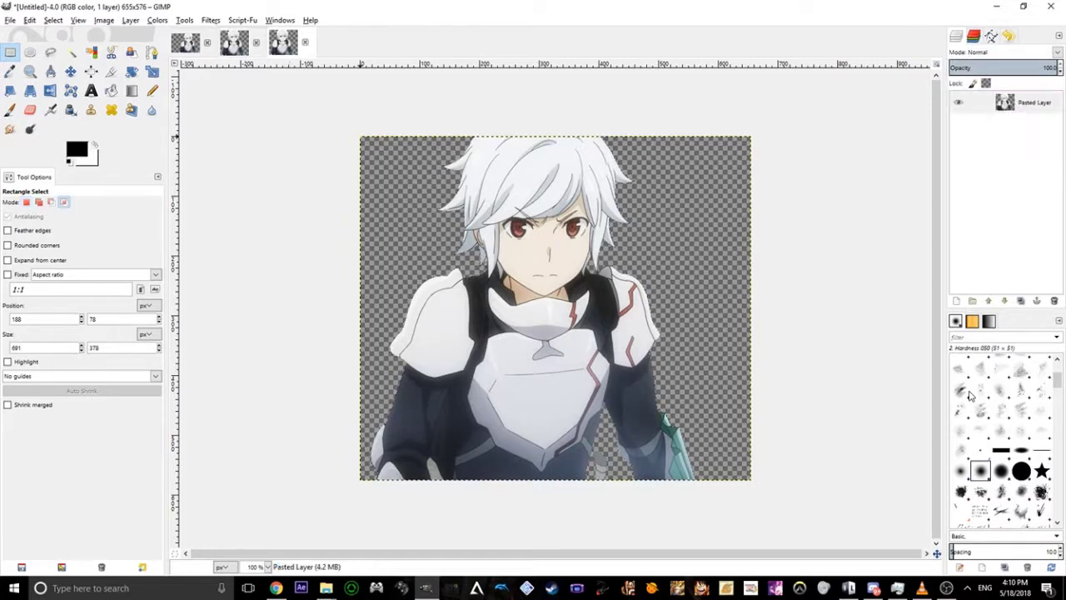
# In the first pasted image, draw a rectangular selection about 357 × 587 px over the empty right edge and cut it
pyautogui.click(235, 43)
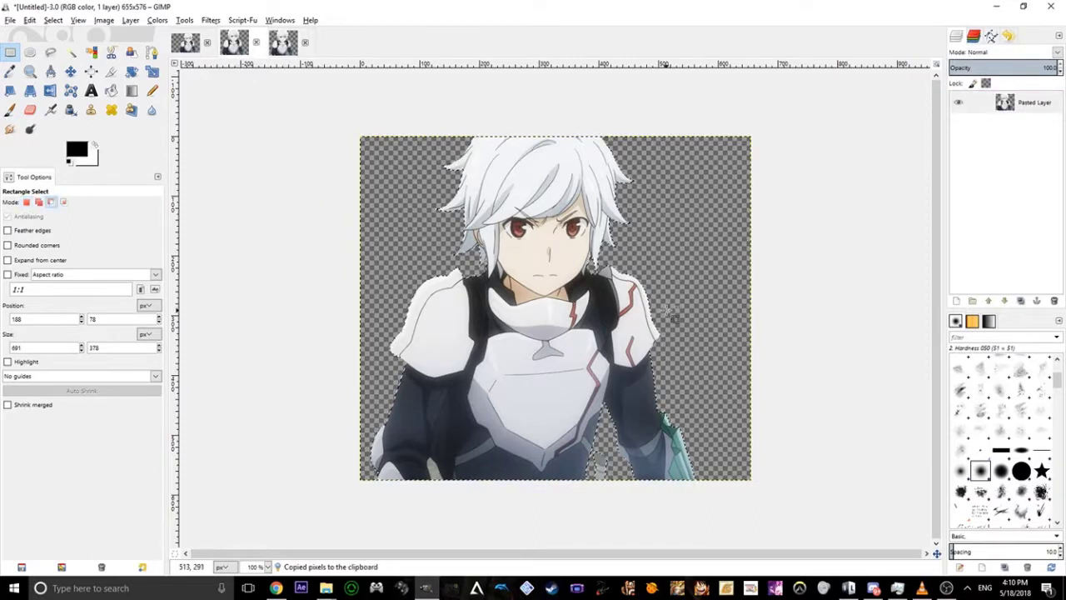
pyautogui.moveTo(661, 128); pyautogui.dragTo(866, 467)
pyautogui.moveTo(772, 328); pyautogui.dragTo(802, 326)
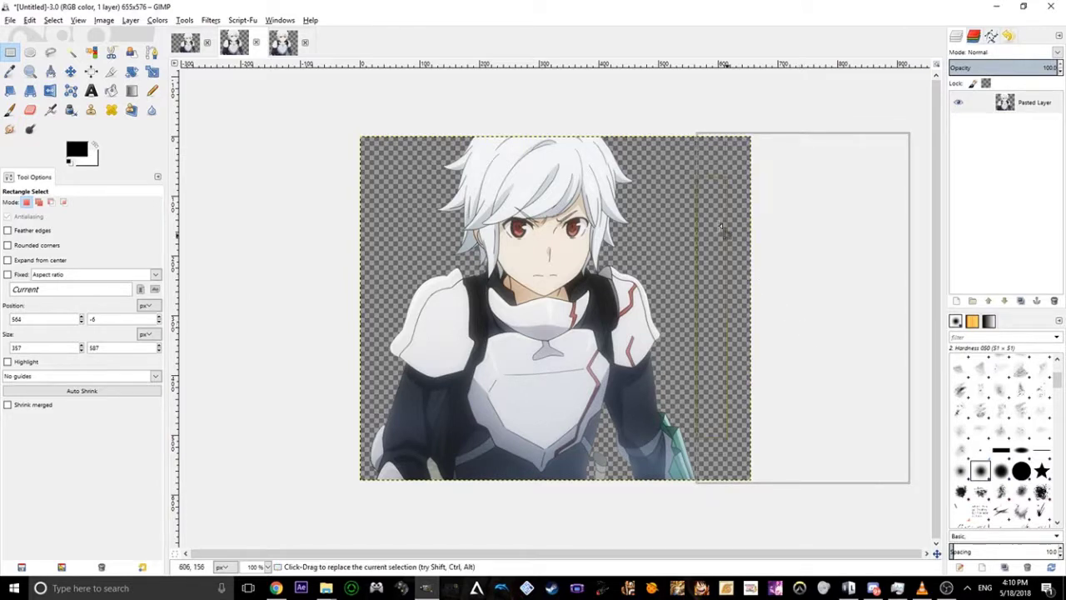
pyautogui.press('ctrl')
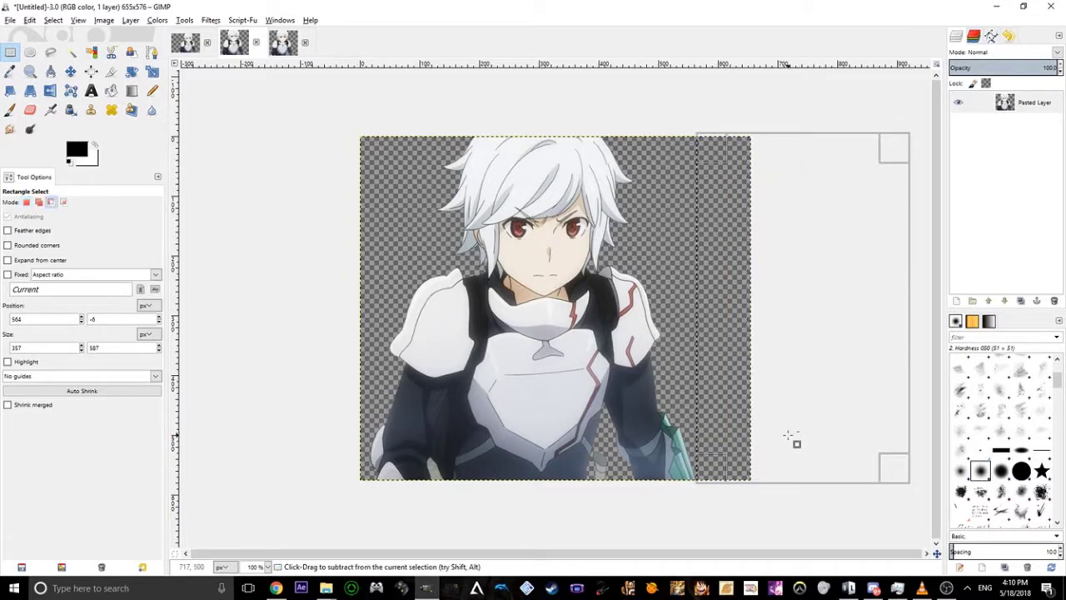
pyautogui.click(1025, 104)
pyautogui.hotkey('ctrl', 'x')
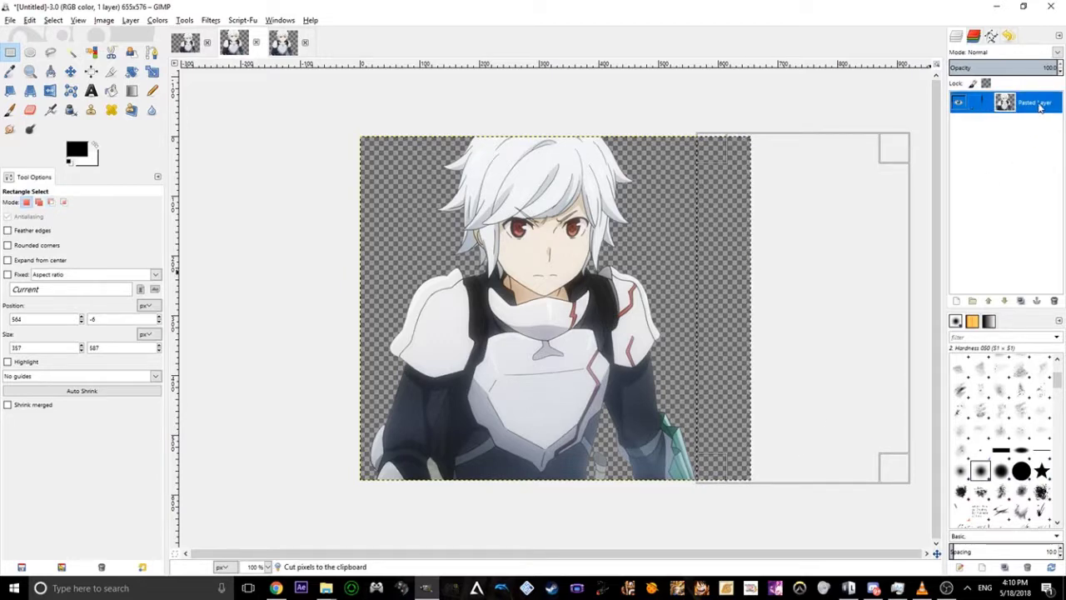
# Select the trimmed layer's character from its alpha, copy it, and paste it as a new image
pyautogui.rightClick(1041, 107)
pyautogui.click(981, 398)
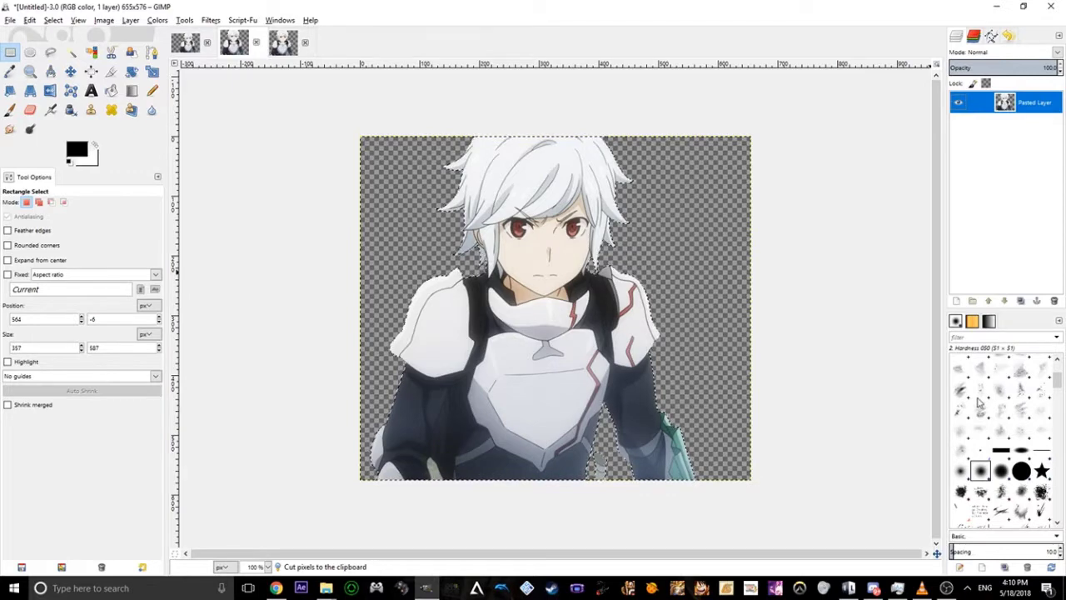
pyautogui.hotkey('ctrl', 'c')
pyautogui.hotkey('ctrl', 'shift', 'v')
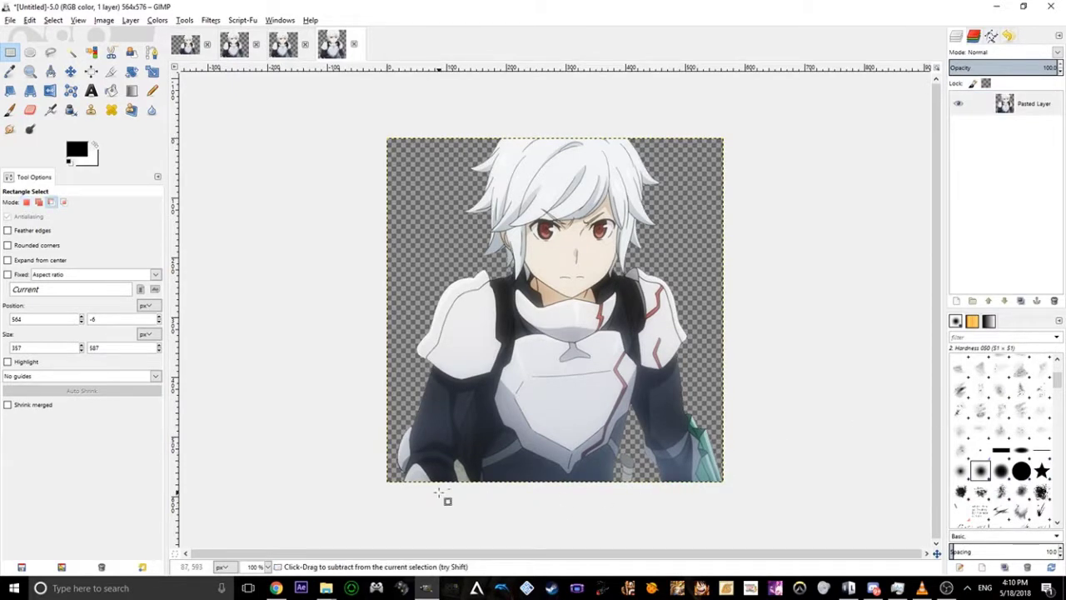
# Examine the lower and left edges of the newly pasted image for remaining empty space around the character
pyautogui.scroll(2, 502, 424)
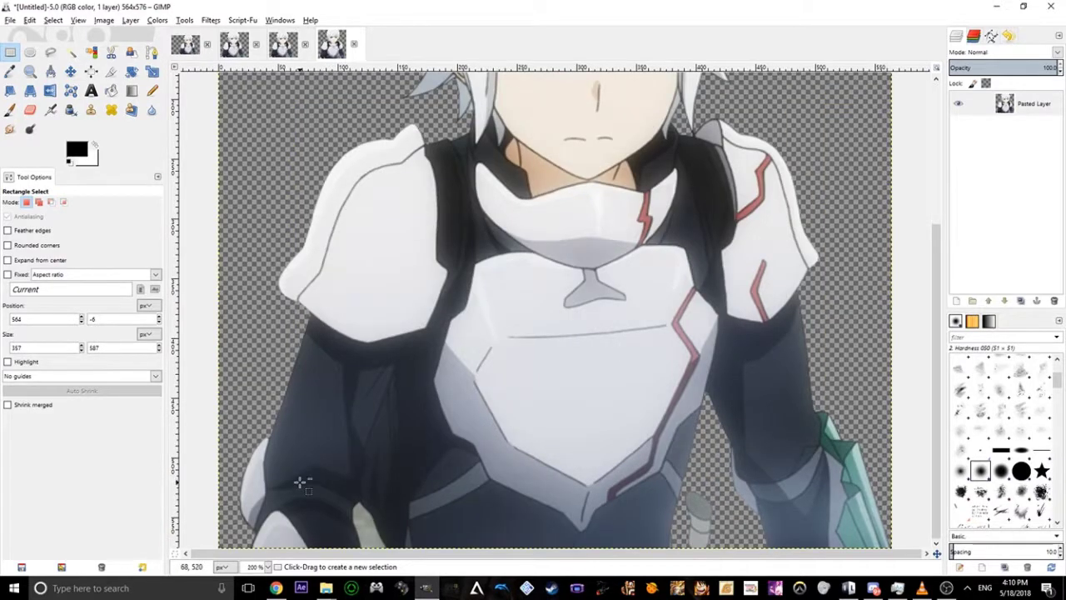
pyautogui.scroll(-2, 519, 509)
pyautogui.scroll(2, 876, 483)
pyautogui.scroll(1, 933, 468)
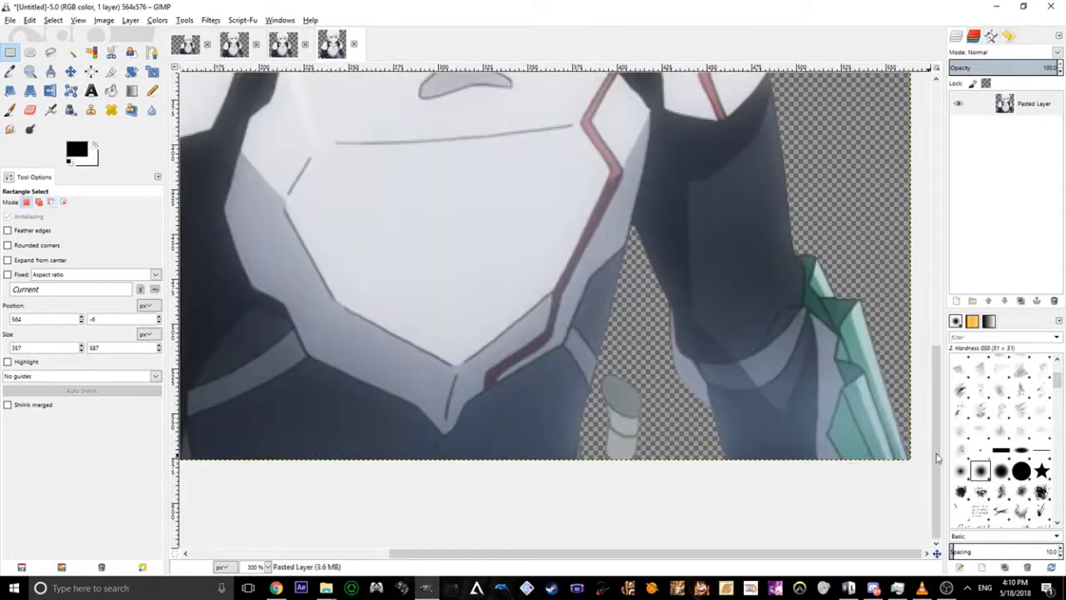
pyautogui.hscroll(-5, 936, 457)
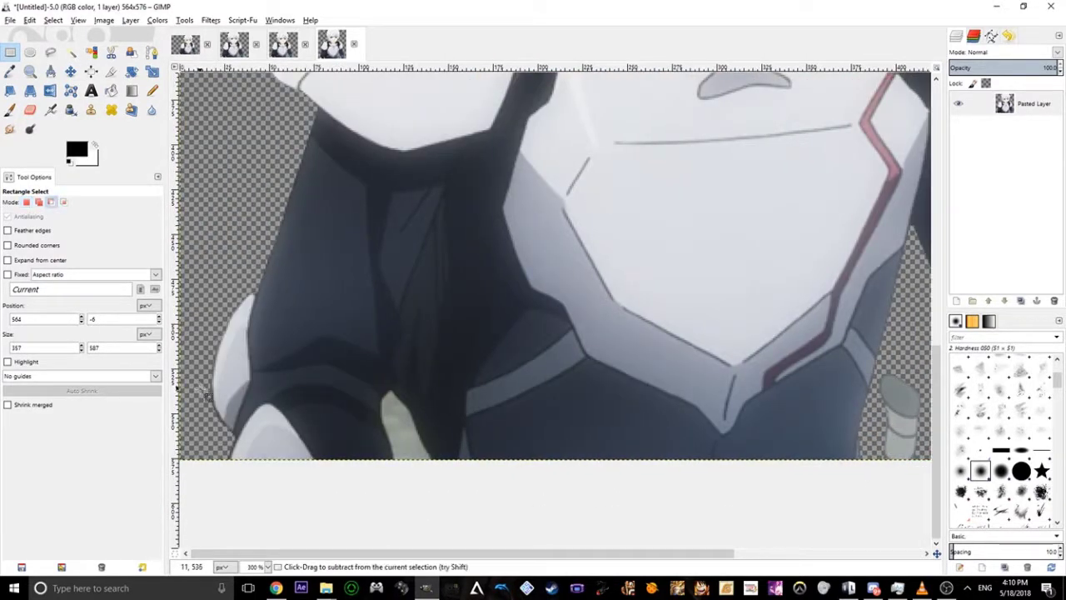
pyautogui.scroll(3, 209, 397)
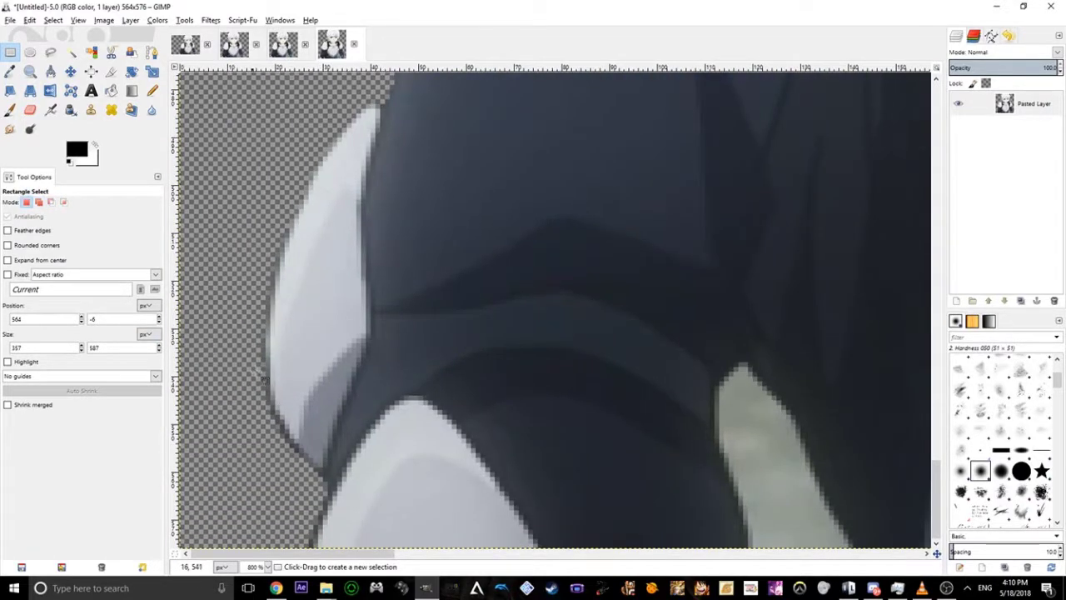
pyautogui.scroll(10, 288, 400)
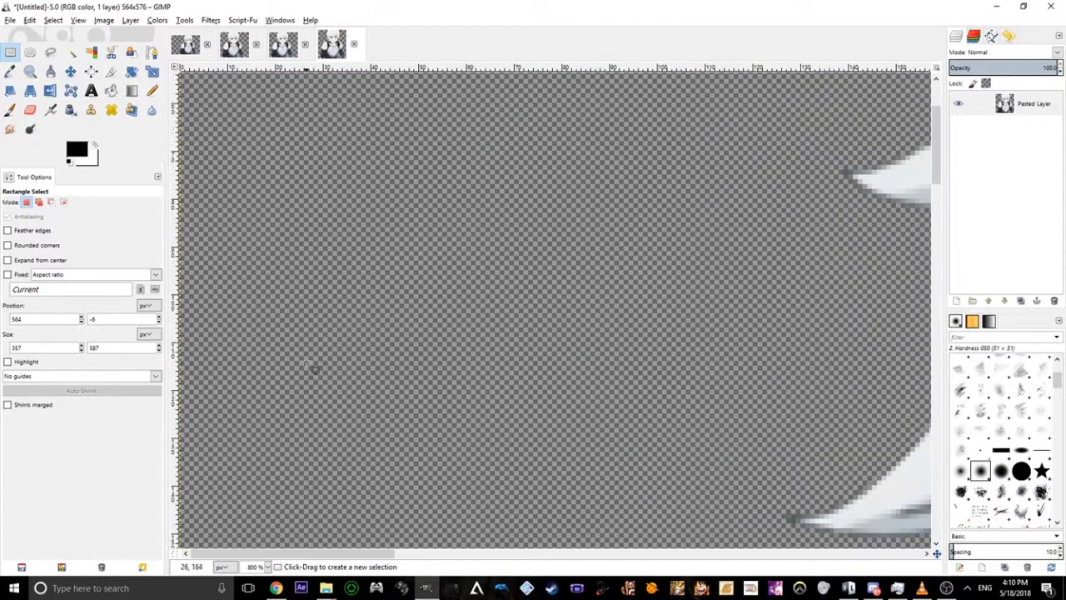
pyautogui.scroll(-5, 317, 358)
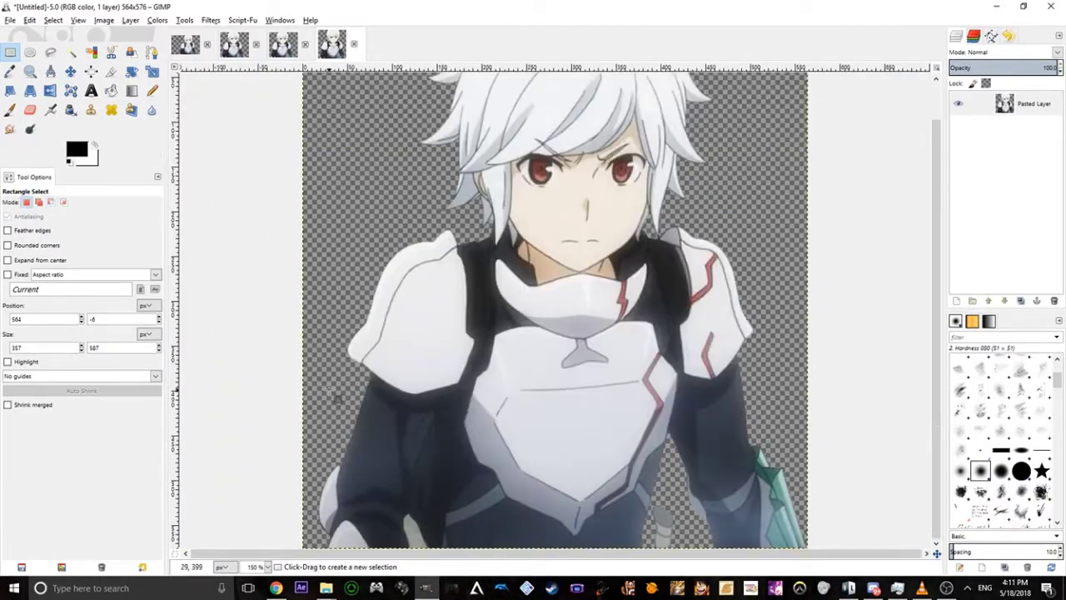
pyautogui.scroll(-1, 358, 471)
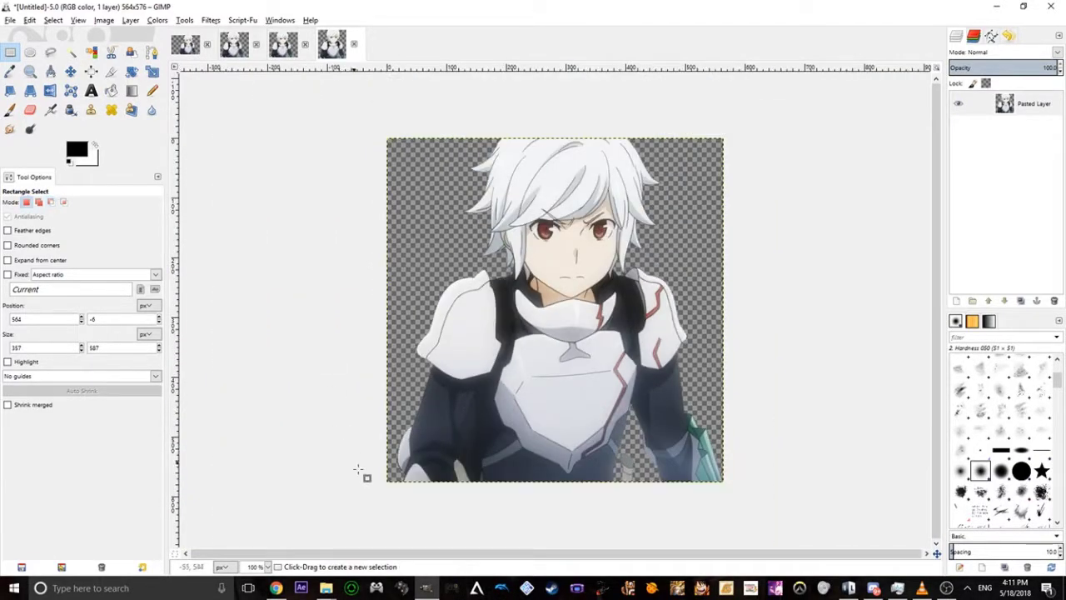
# Draw a rectangular selection about 99 × 594 px over the empty left edge of the image and cut it
pyautogui.moveTo(400, 484); pyautogui.dragTo(341, 156)
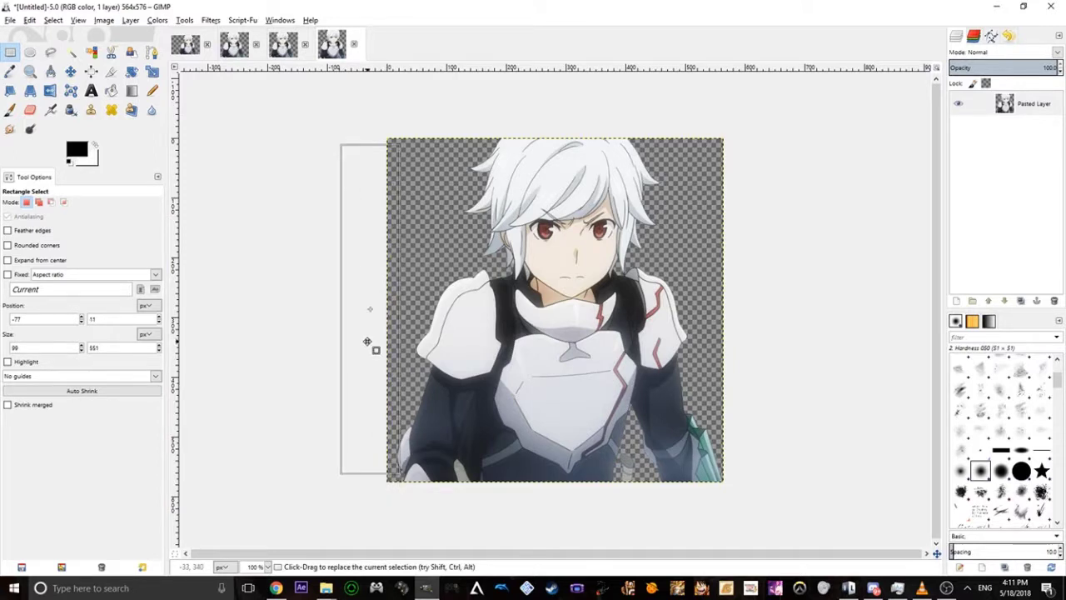
pyautogui.moveTo(367, 354); pyautogui.dragTo(364, 352)
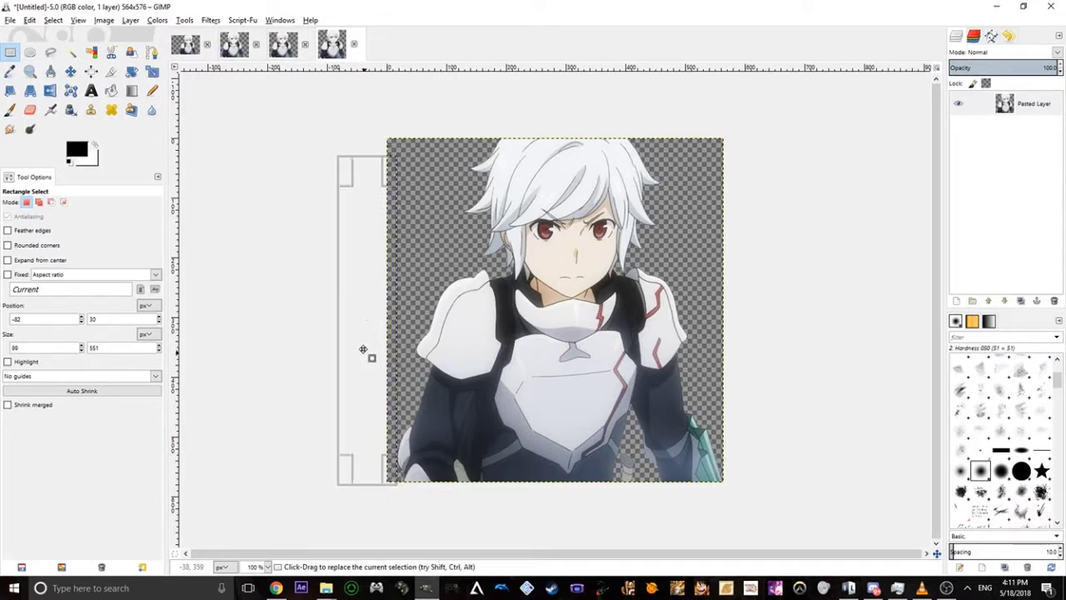
pyautogui.moveTo(355, 177); pyautogui.dragTo(364, 147)
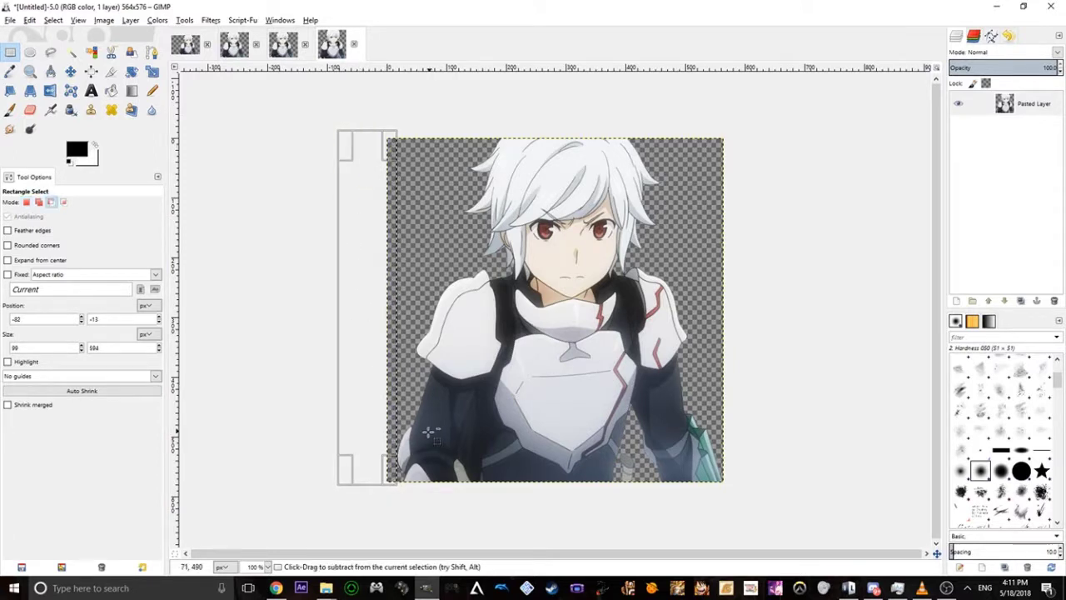
pyautogui.scroll(1, 393, 449)
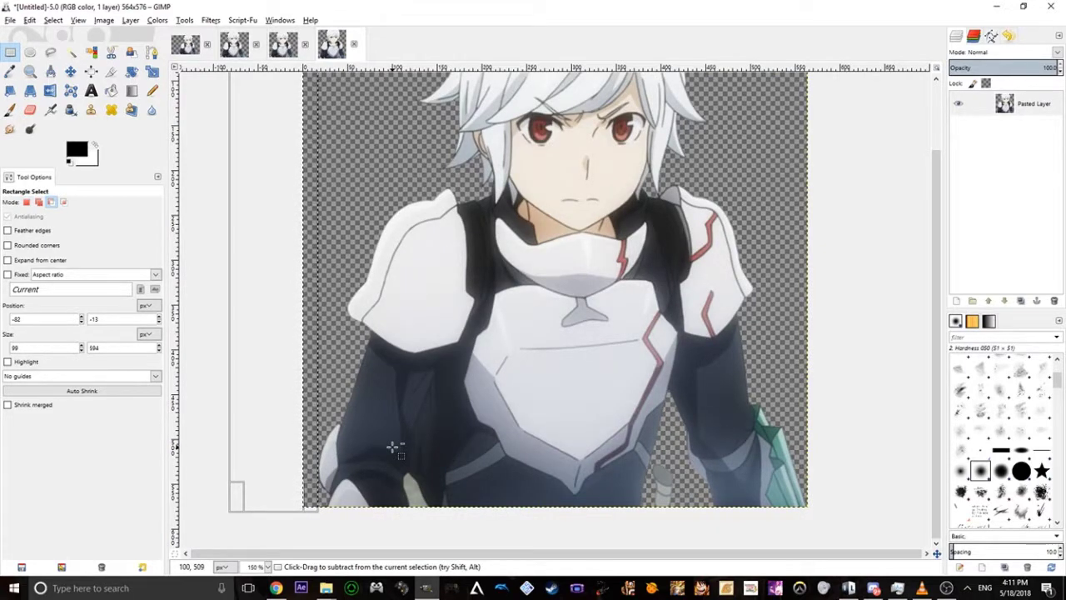
pyautogui.hotkey('ctrl', 'x')
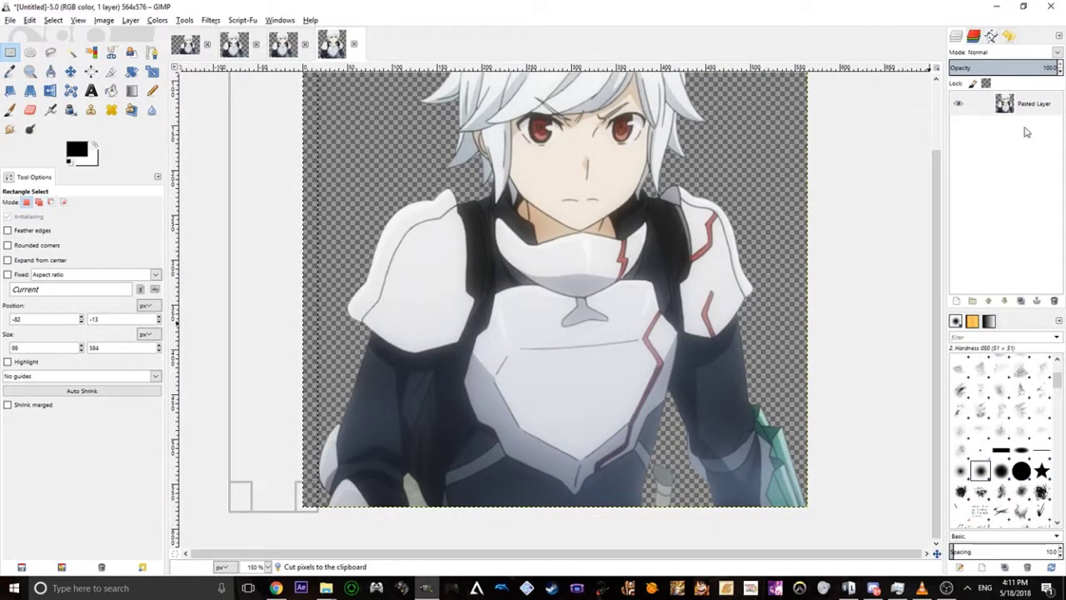
# Select the character from the trimmed layer's alpha, copy it, and paste it as a new image
pyautogui.click(1016, 103)
pyautogui.rightClick(1015, 115)
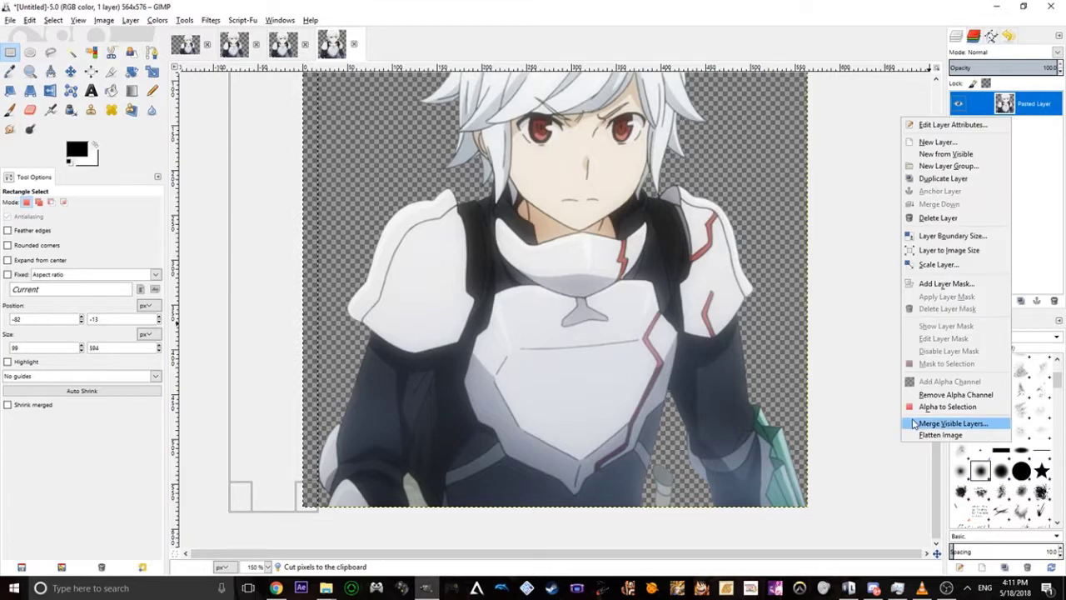
pyautogui.click(925, 406)
pyautogui.hotkey('ctrl', 'c')
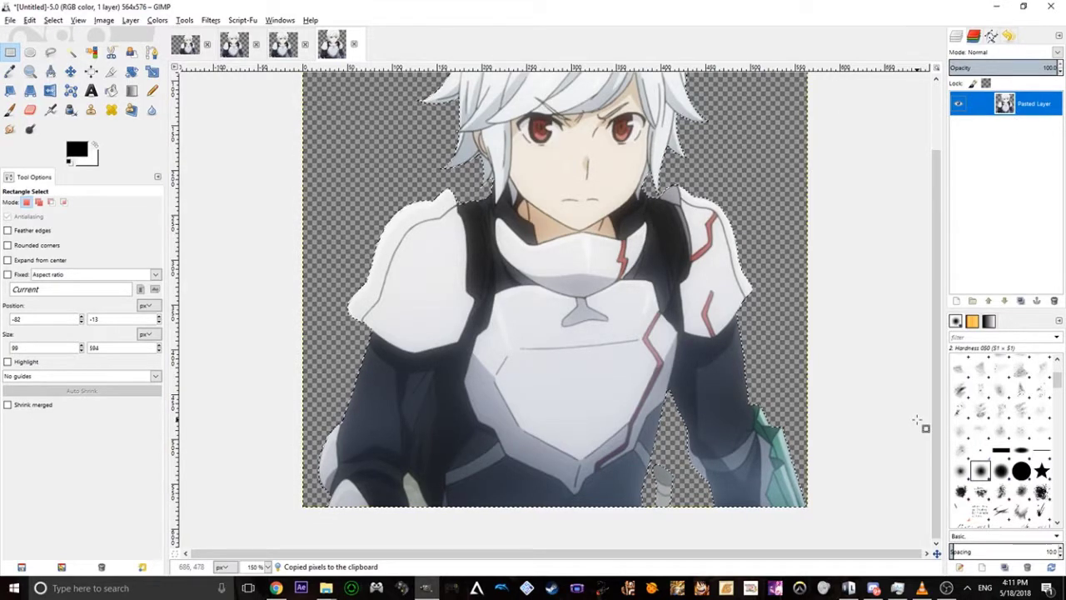
pyautogui.hotkey('ctrl', 'shift', 'v')
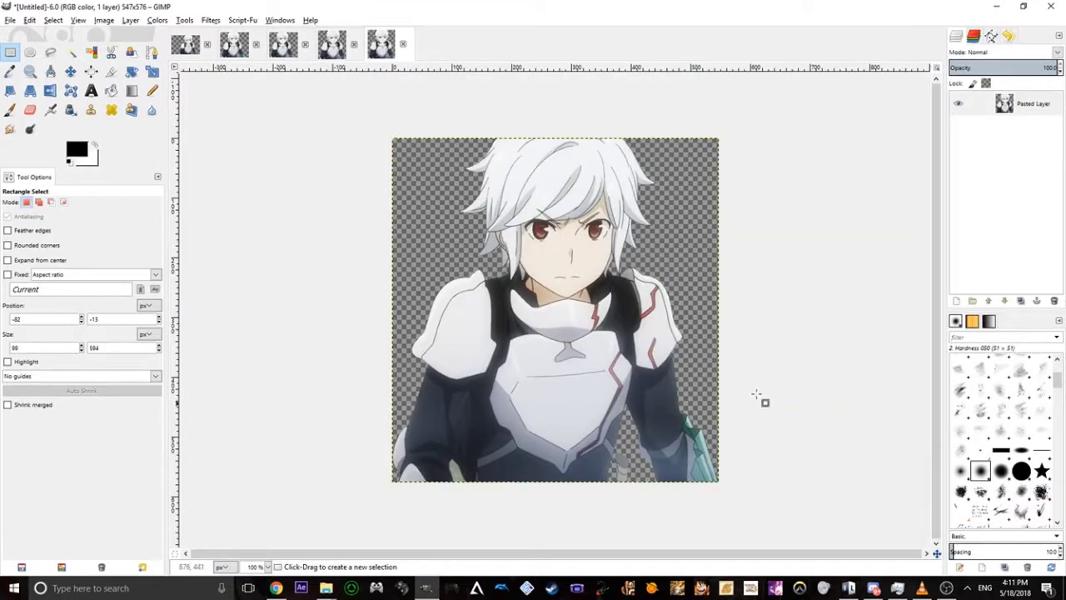
pyautogui.press('ctrl')
pyautogui.keyDown('ctrl'); pyautogui.scroll(-1, 205, 360); pyautogui.keyUp('ctrl')
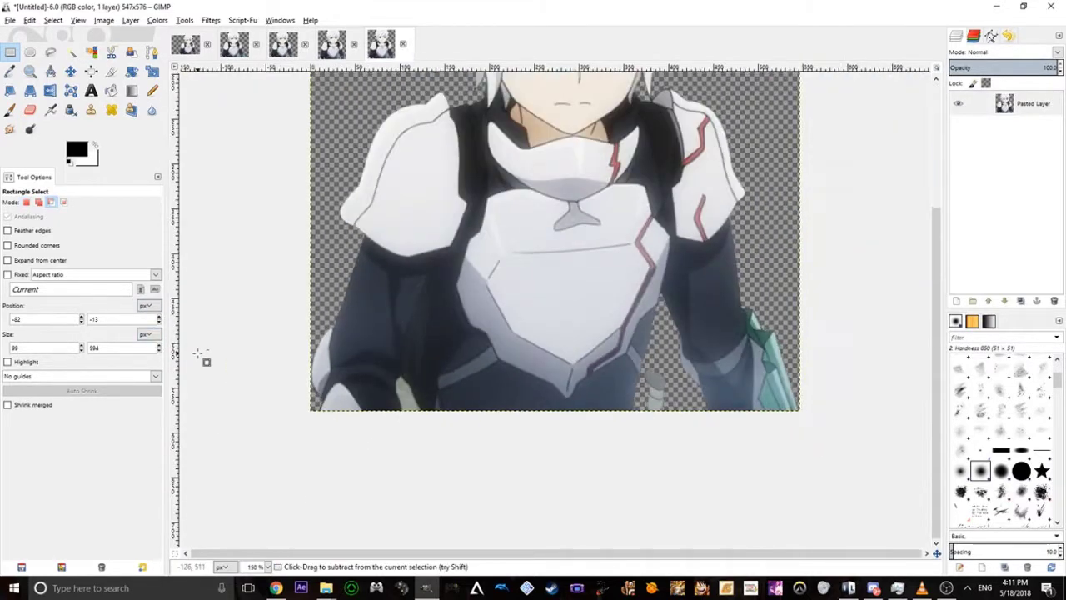
pyautogui.keyDown('ctrl'); pyautogui.scroll(-1, 443, 369); pyautogui.keyUp('ctrl')
pyautogui.keyDown('ctrl'); pyautogui.scroll(-1, 444, 369); pyautogui.keyUp('ctrl')
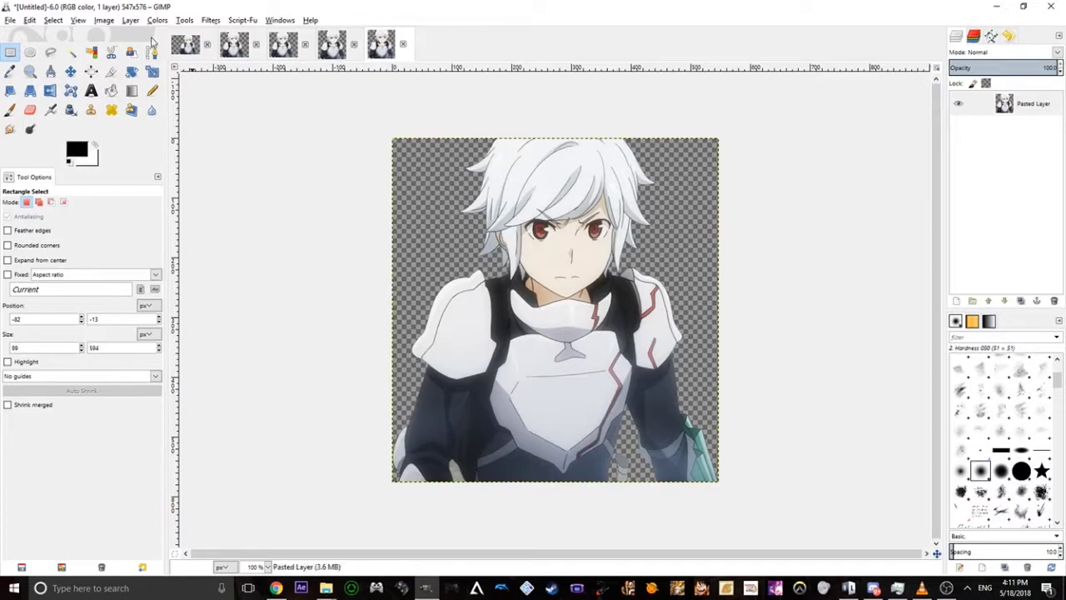
# Export the trimmed image to the Pictures folder as BellCharRender.png with the default PNG options
pyautogui.click(878, 589)
pyautogui.click(878, 590)
pyautogui.click(10, 20)
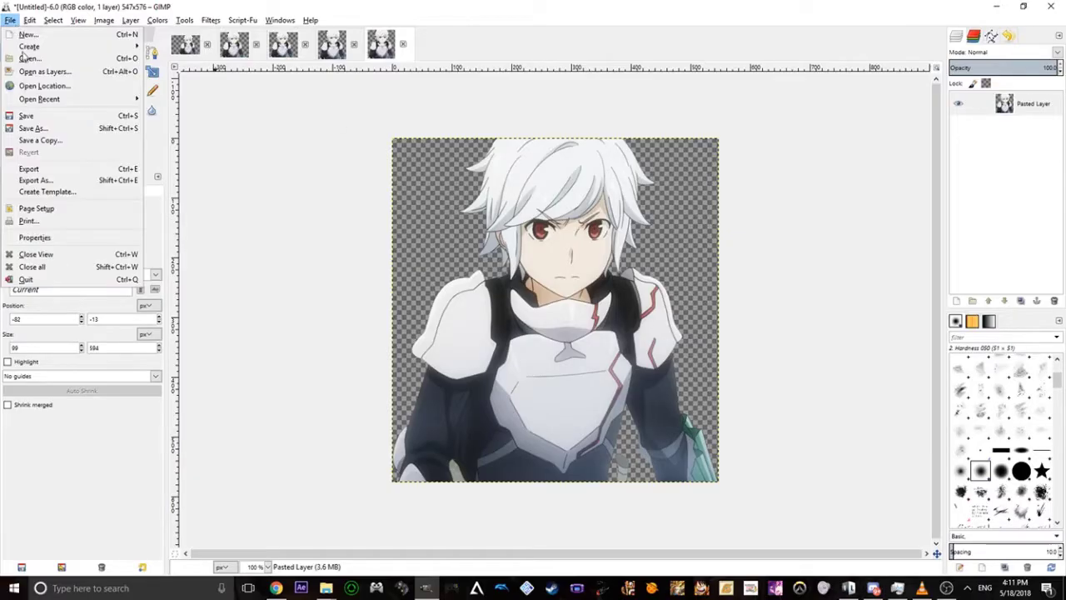
pyautogui.click(35, 180)
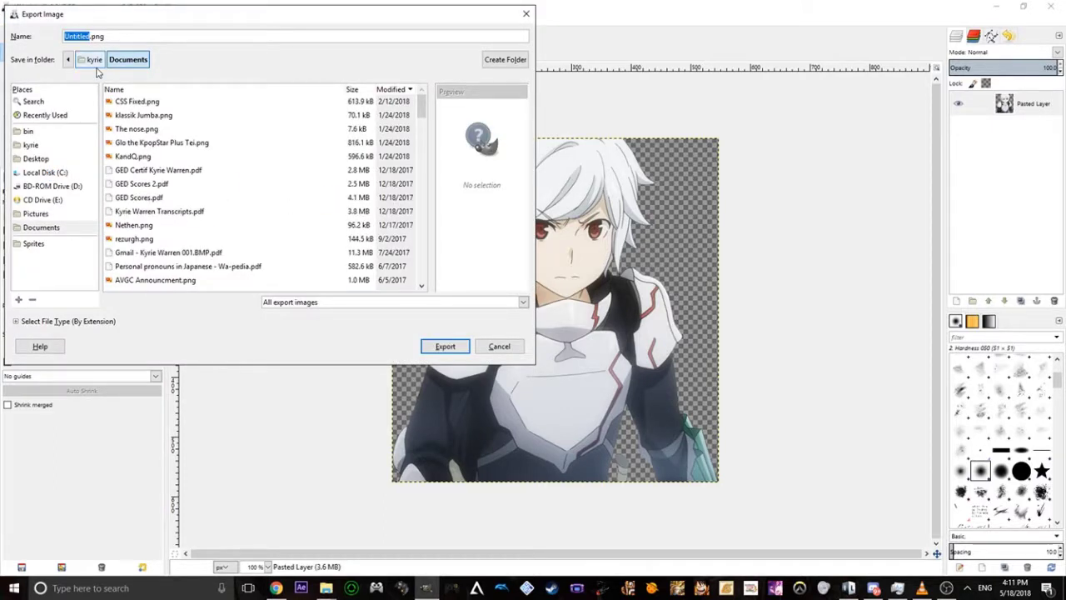
pyautogui.press('BackSpace')
pyautogui.click(49, 216)
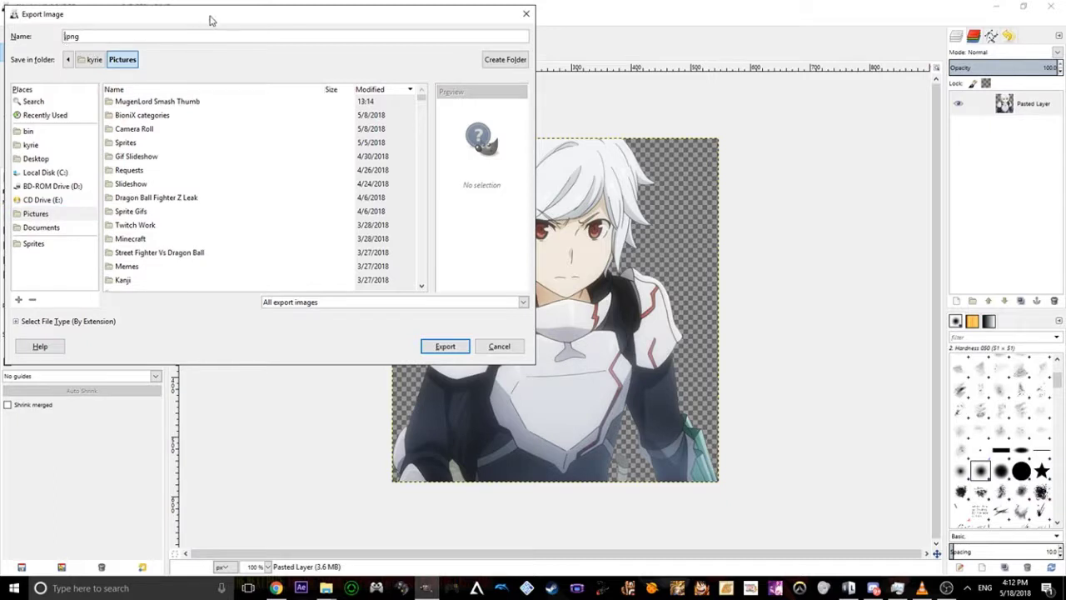
pyautogui.write('BellCharRender')
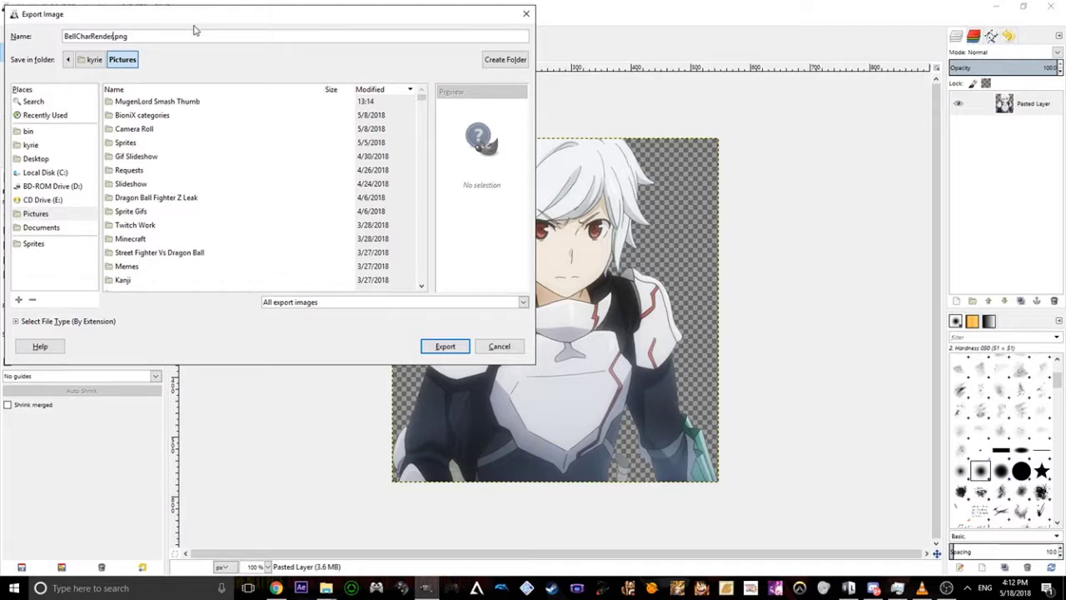
pyautogui.press('Return')
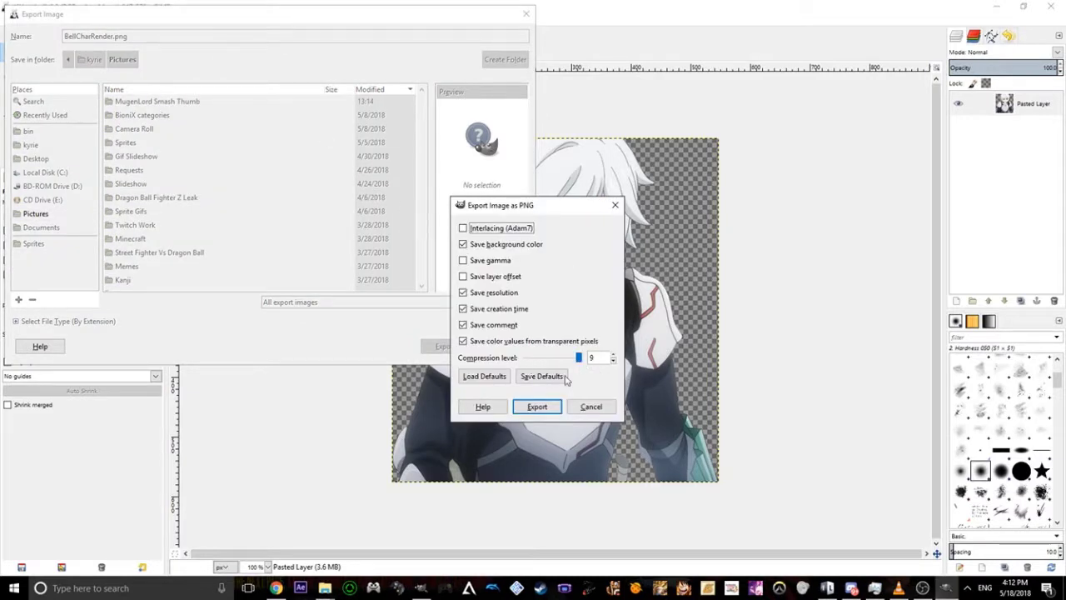
pyautogui.click(537, 407)
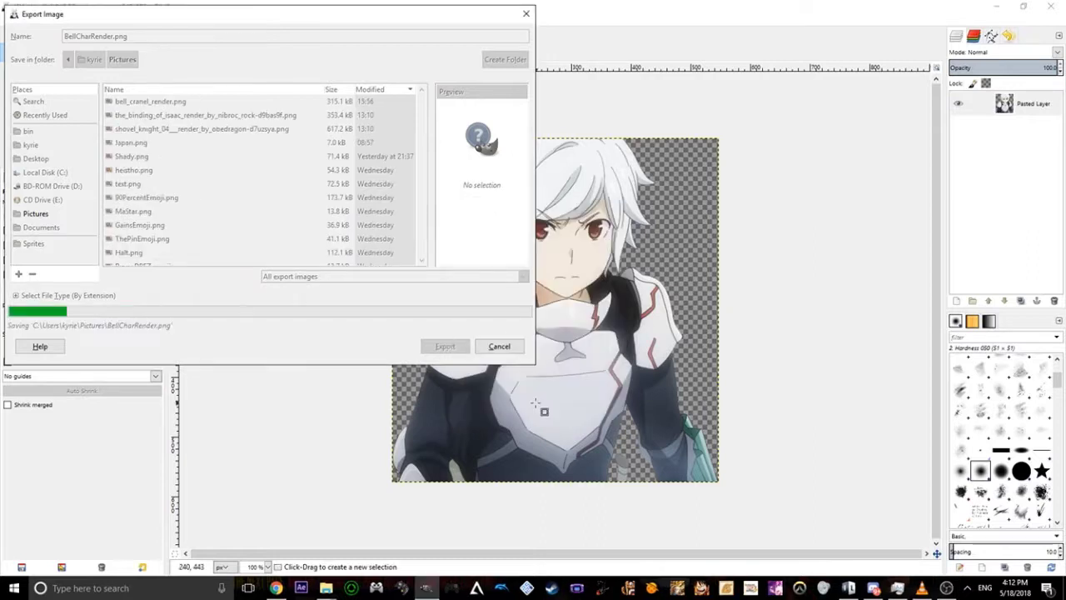
# Switch to Discord and try to upload BellCharRender.png from the Pictures folder as a server emoji
pyautogui.click(996, 5)
pyautogui.click(874, 589)
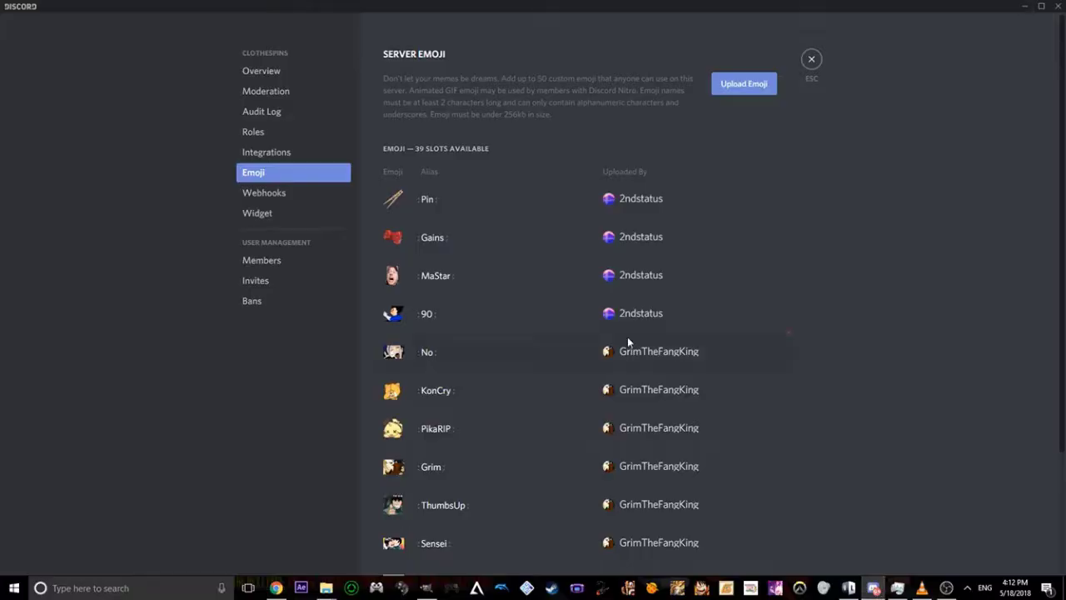
pyautogui.click(738, 83)
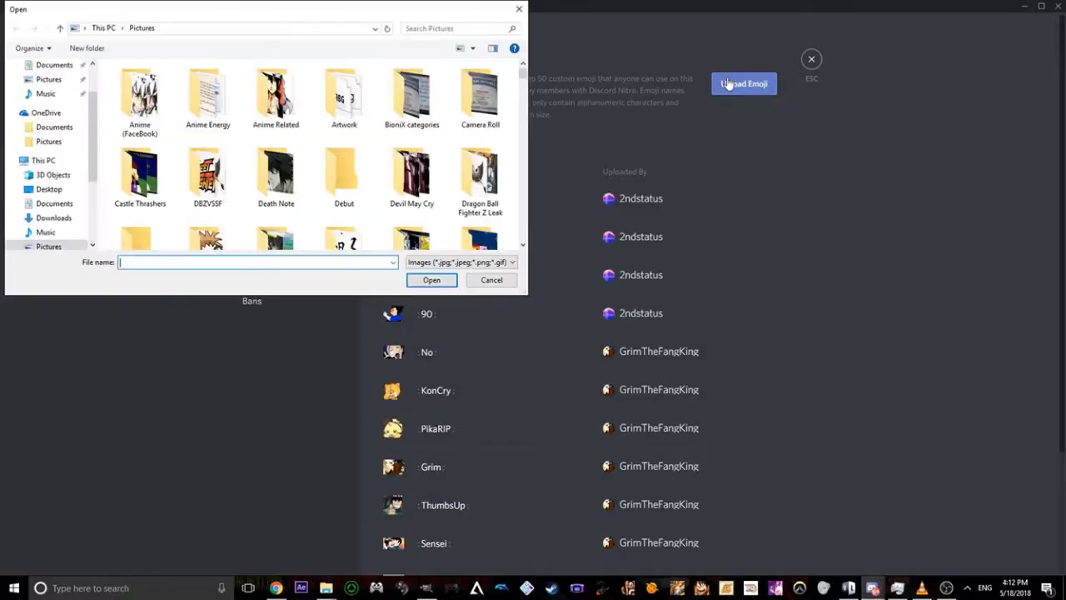
pyautogui.scroll(-5, 208, 175)
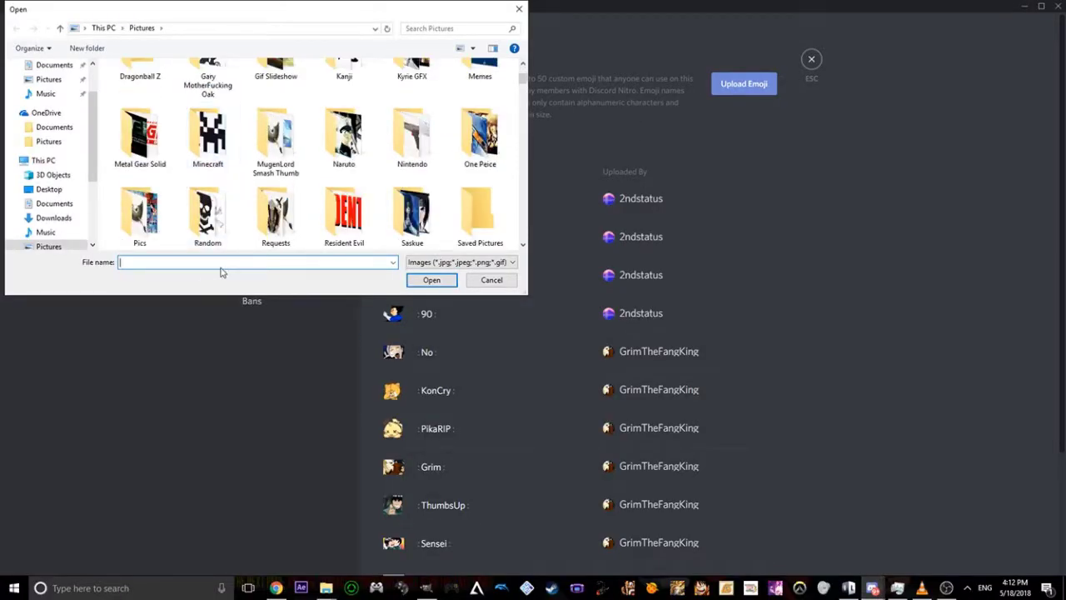
pyautogui.write('Bel')
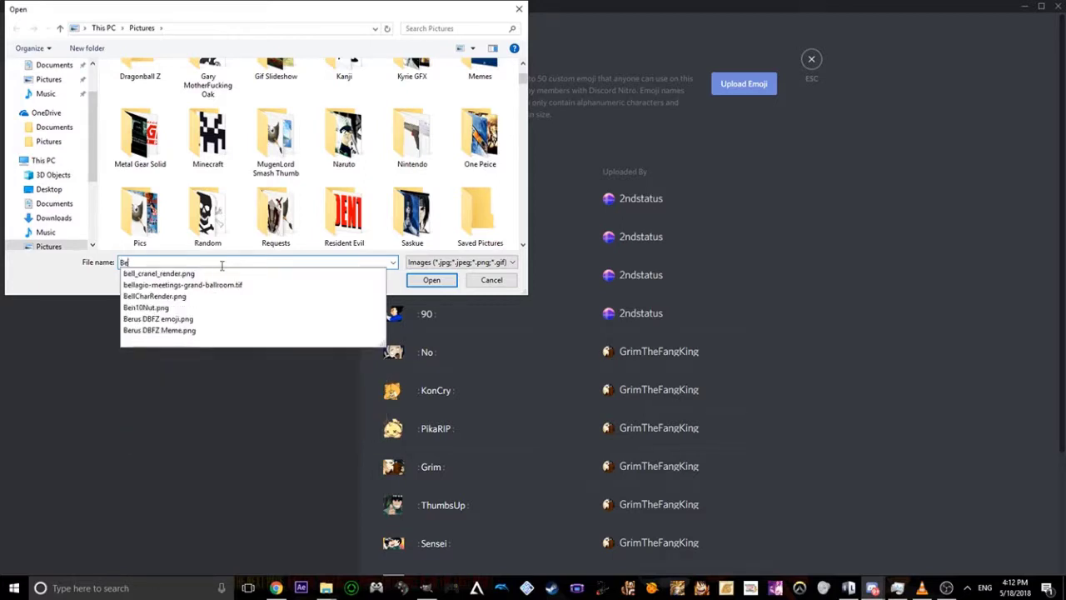
pyautogui.click(190, 299)
pyautogui.click(428, 283)
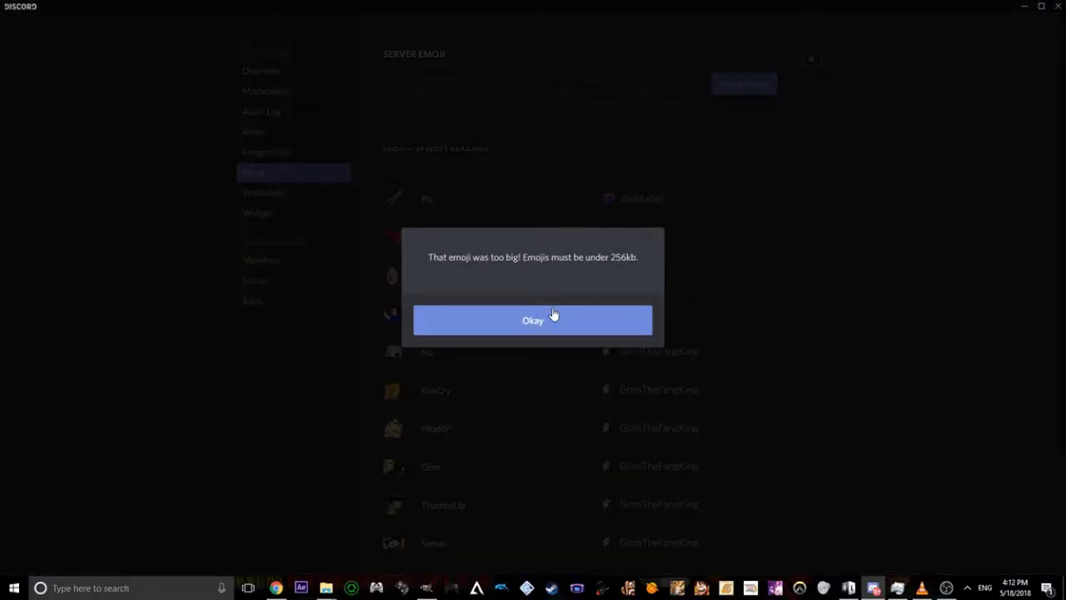
pyautogui.click(552, 314)
# Check the file size of BellCharRender.png in the Pictures folder in File Explorer
pyautogui.click(1024, 6)
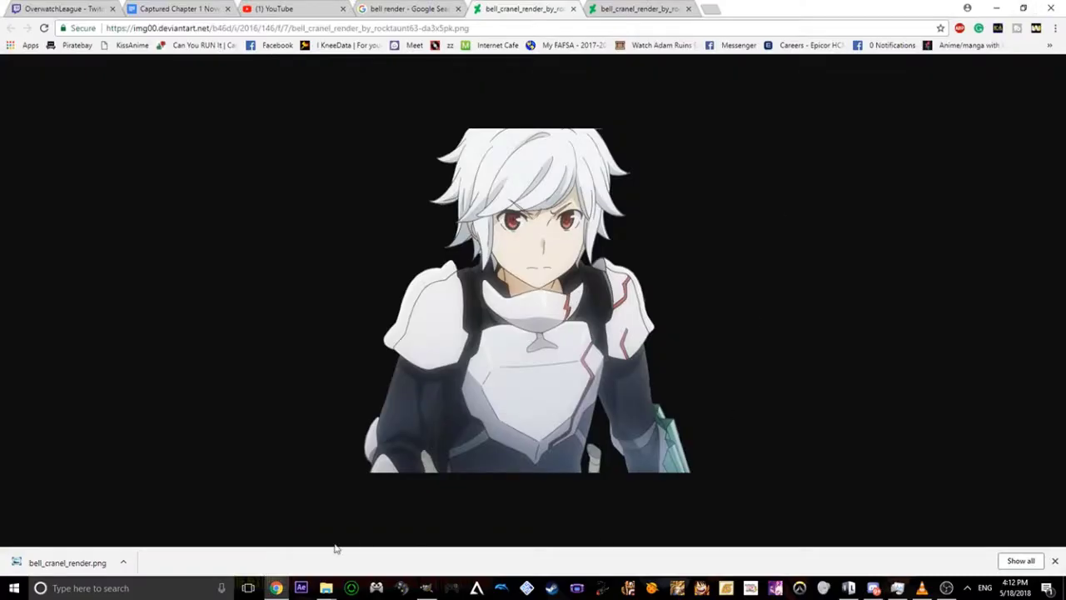
pyautogui.moveTo(325, 588)
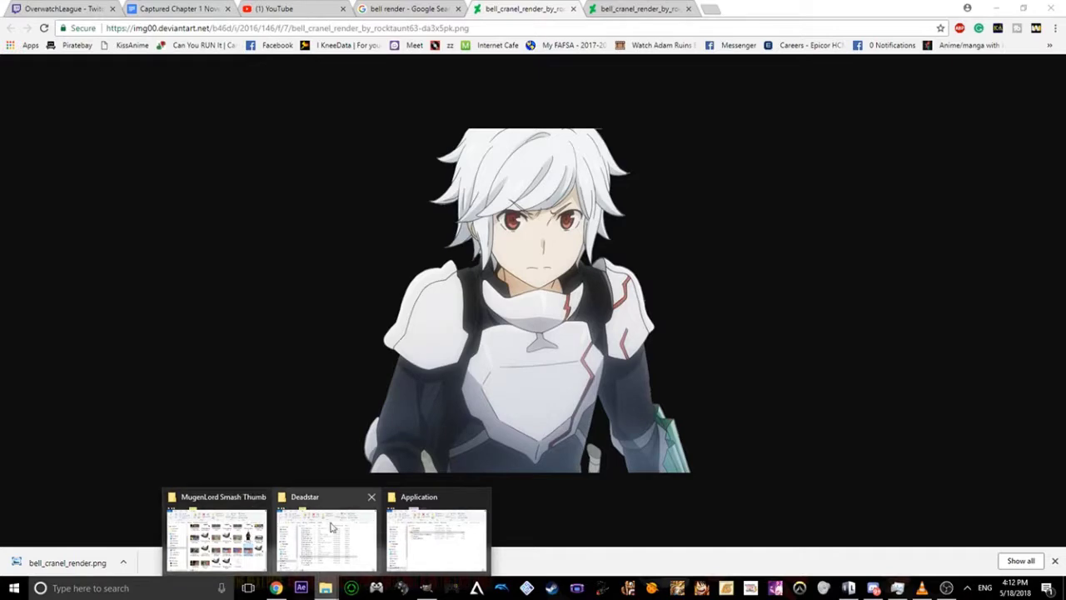
pyautogui.click(250, 525)
pyautogui.click(323, 128)
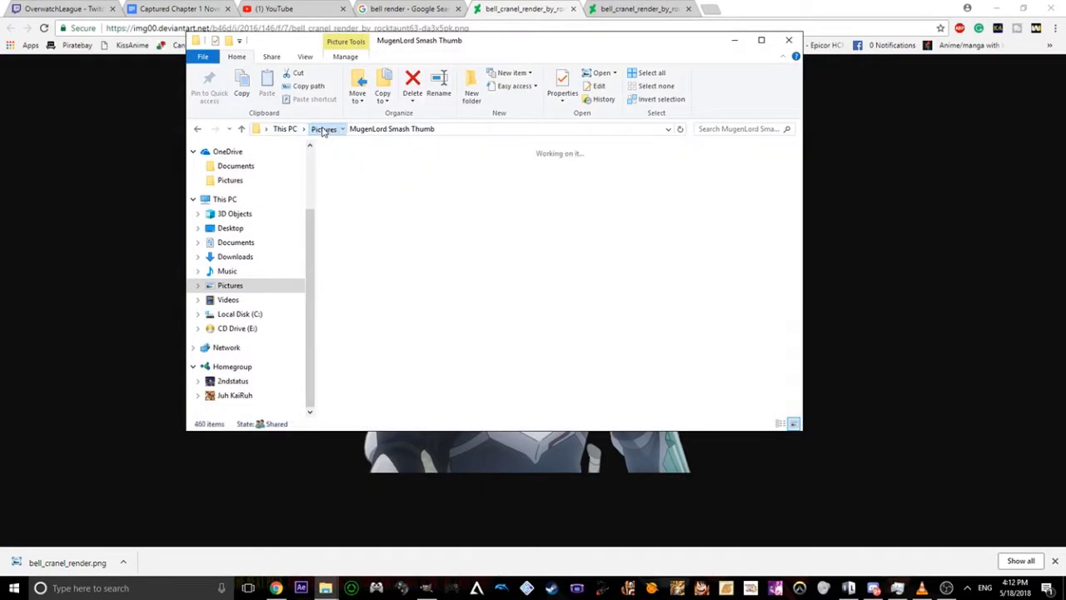
pyautogui.scroll(5, 432, 330)
pyautogui.scroll(-2, 395, 340)
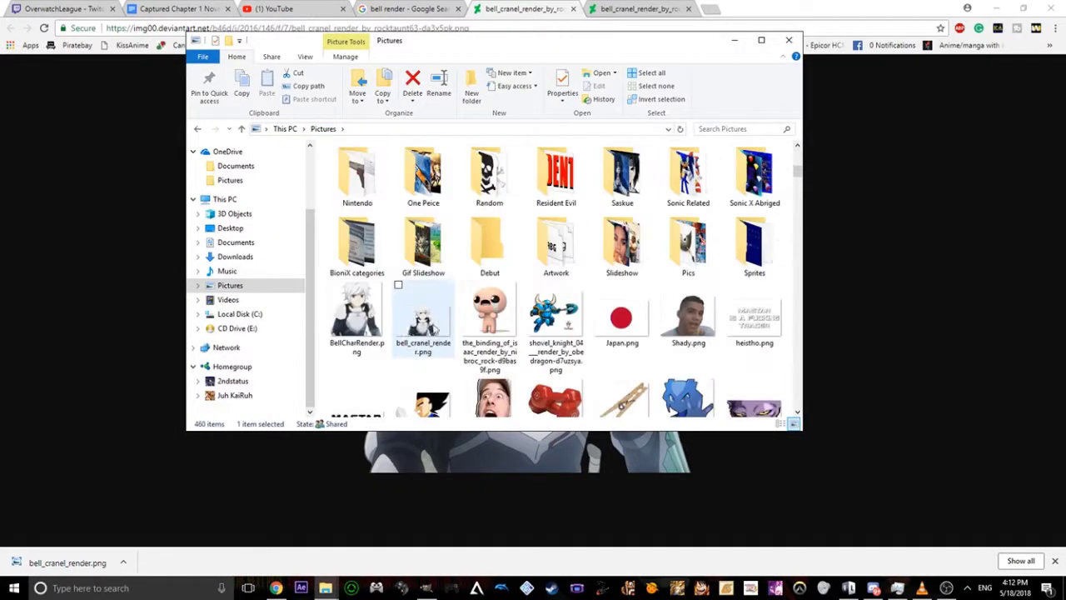
pyautogui.click(358, 313)
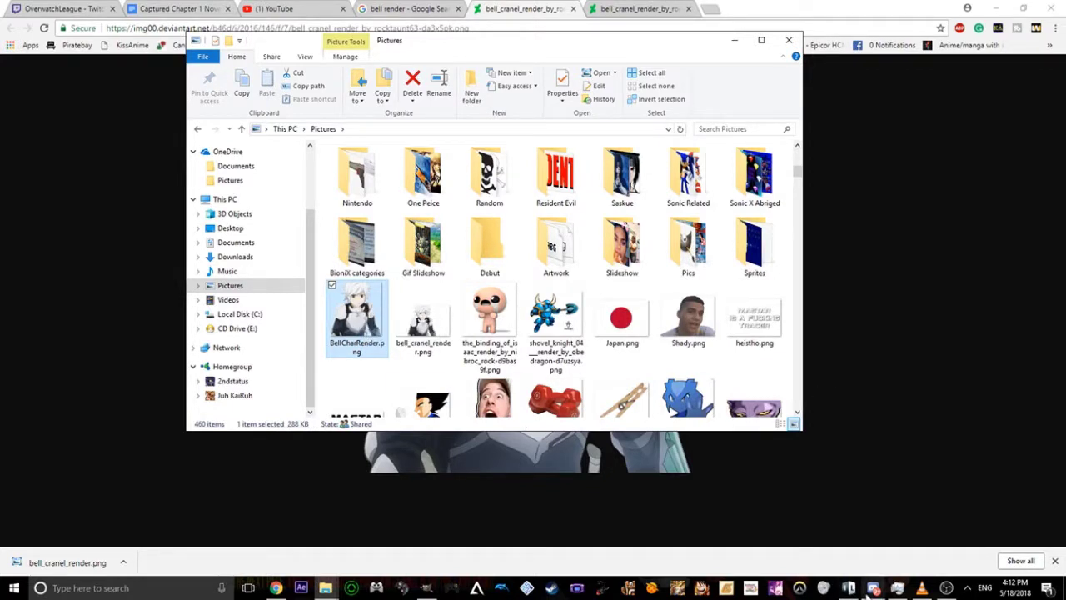
# Switch back to GIMP and scale the image proportionally by entering a width of 547/1.5 px, keeping Cubic interpolation
pyautogui.click(426, 588)
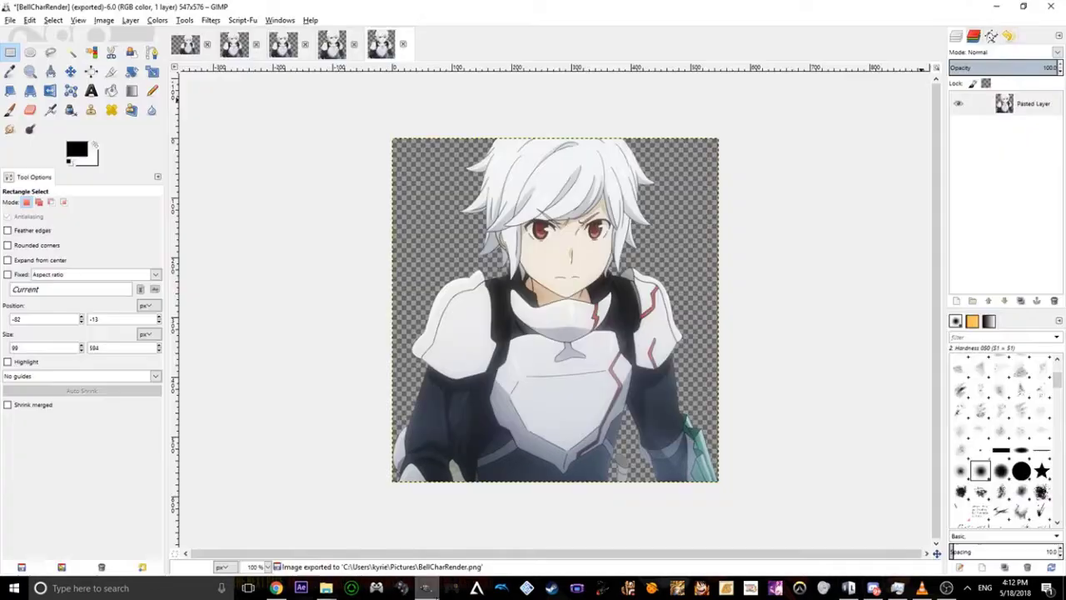
pyautogui.click(32, 21)
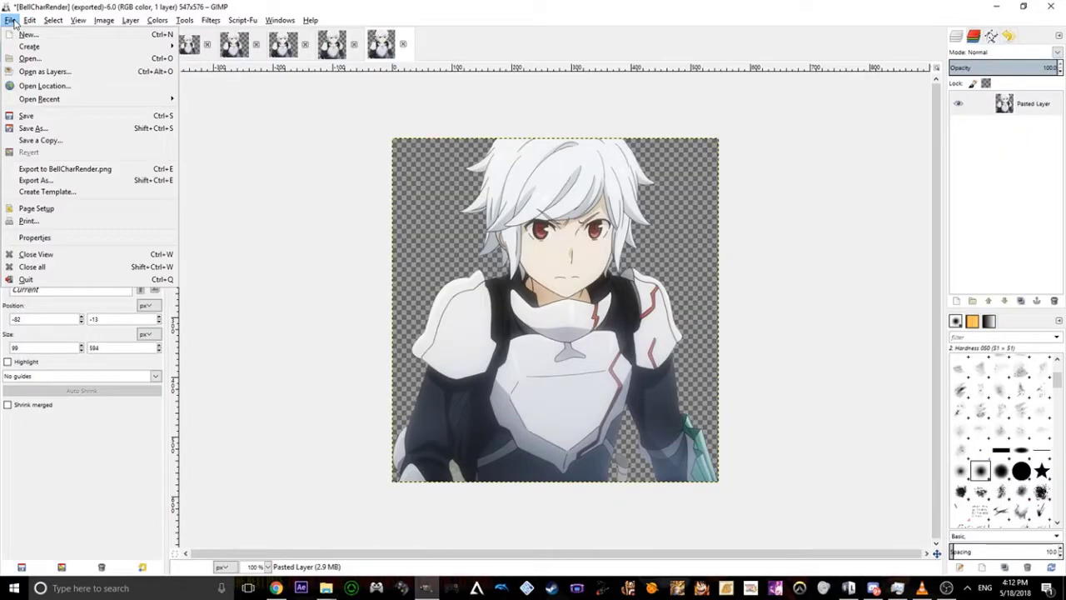
pyautogui.moveTo(103, 20)
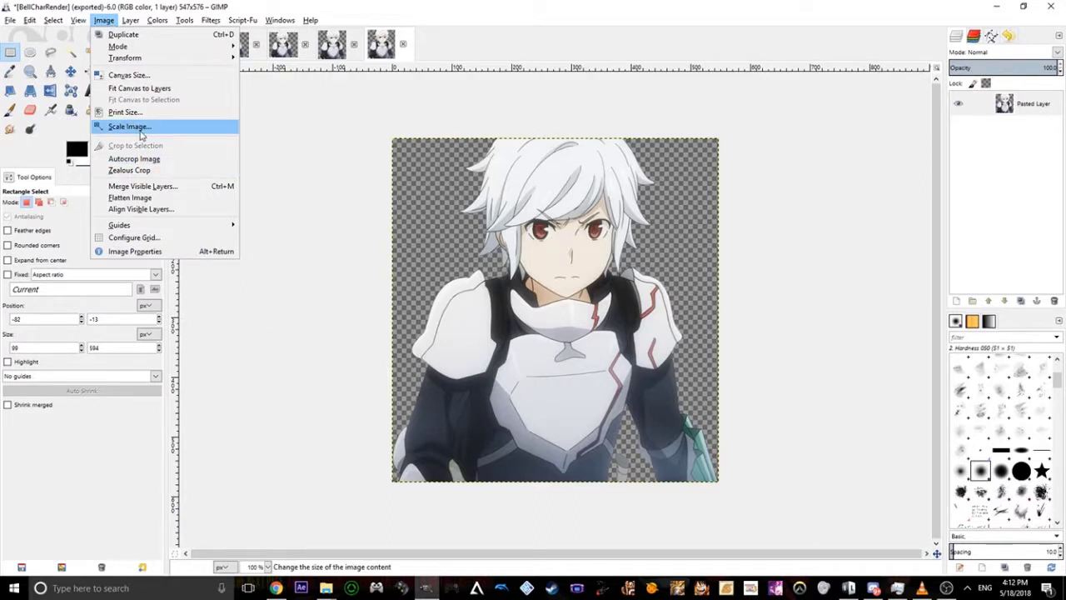
pyautogui.click(135, 129)
pyautogui.click(502, 273)
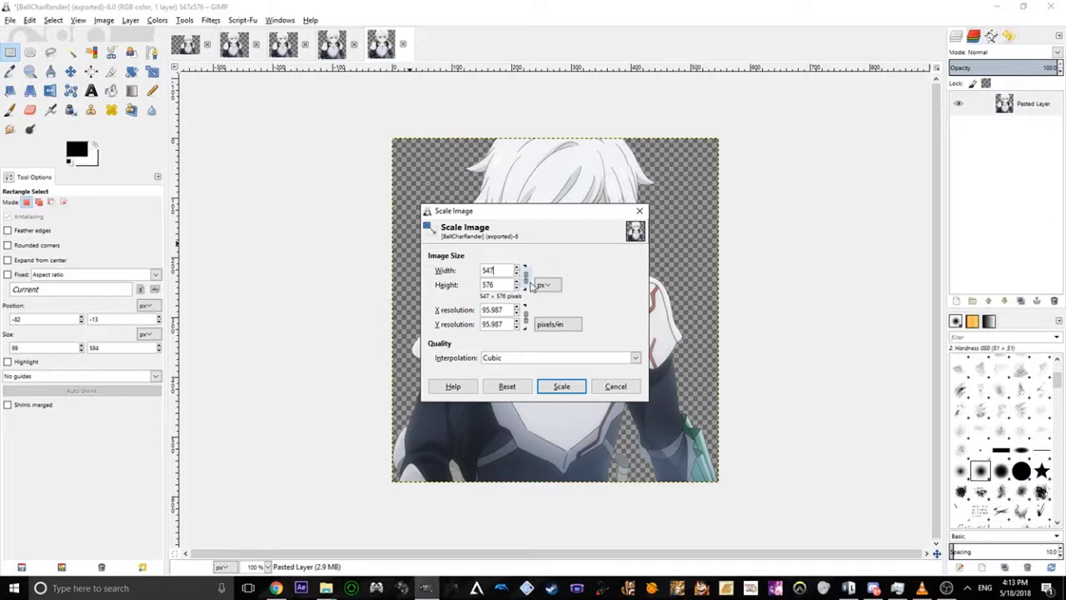
pyautogui.click(526, 278)
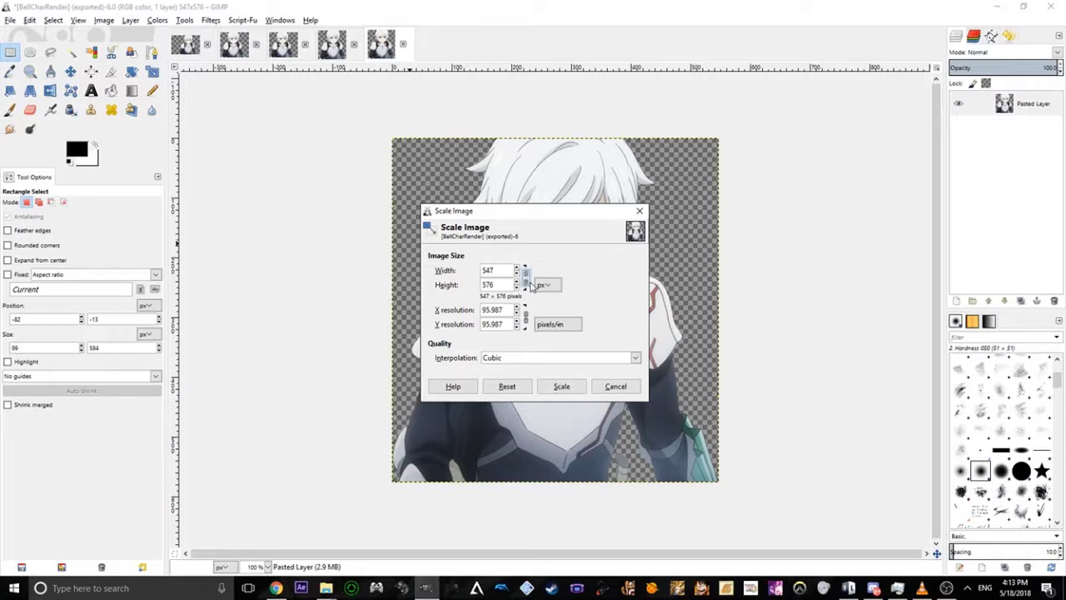
pyautogui.click(504, 273)
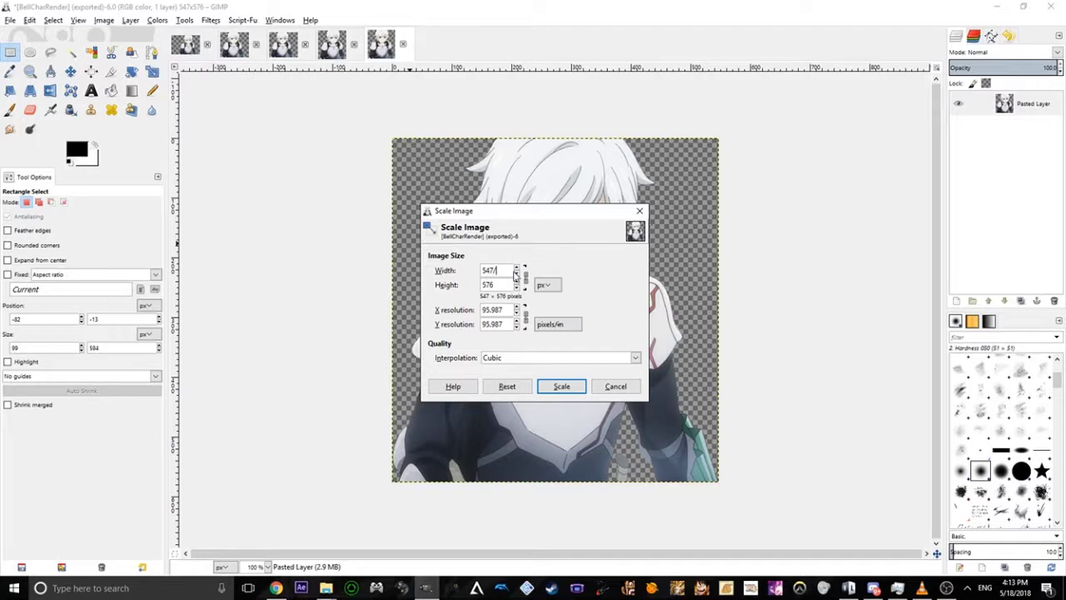
pyautogui.write('1.5')
pyautogui.click(551, 388)
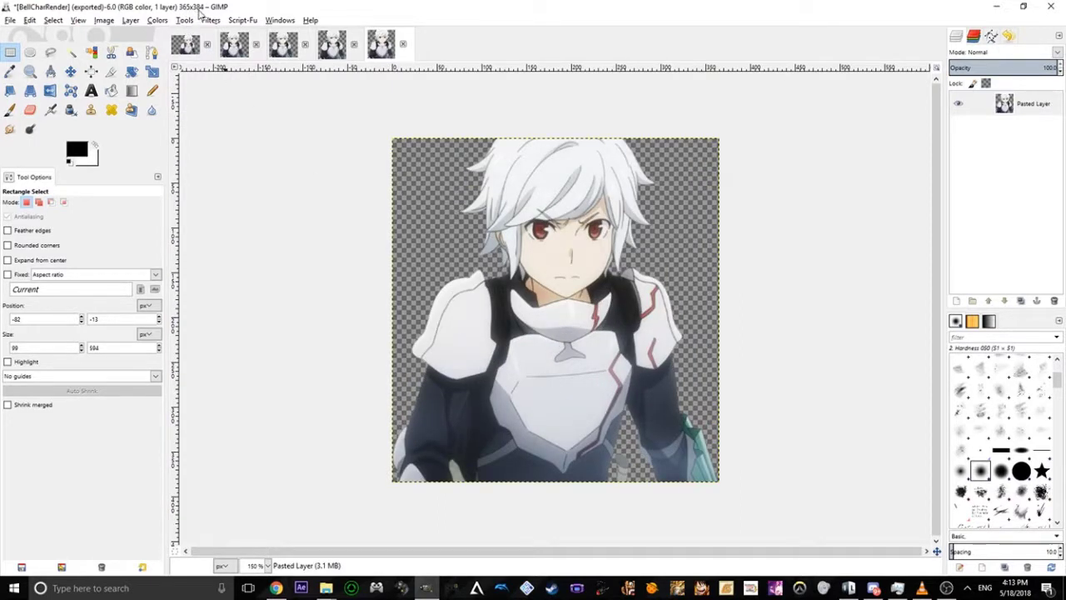
pyautogui.scroll(2, 558, 310)
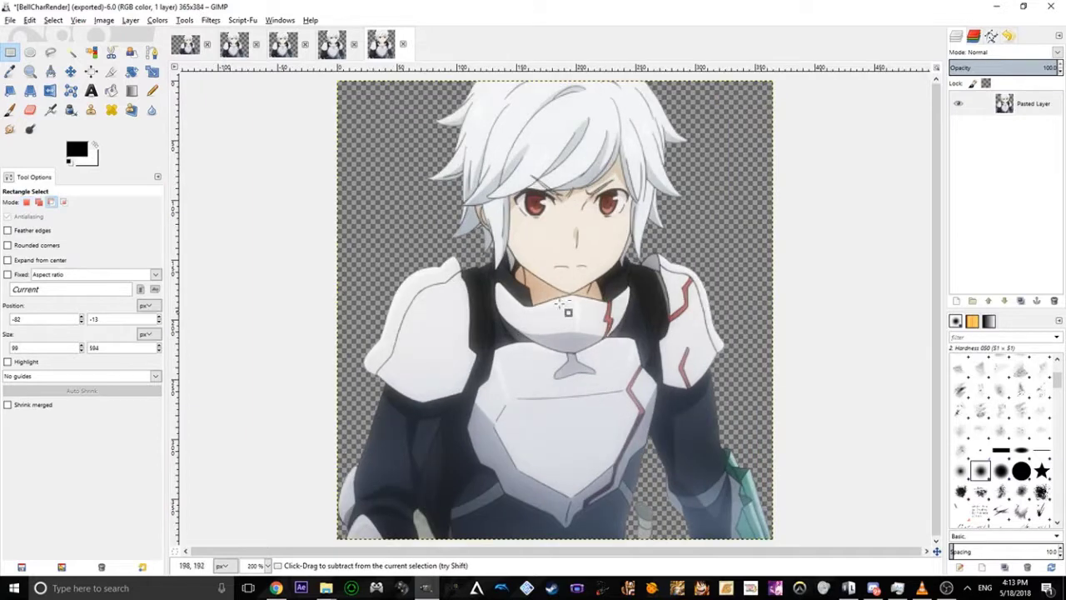
pyautogui.scroll(-2, 558, 309)
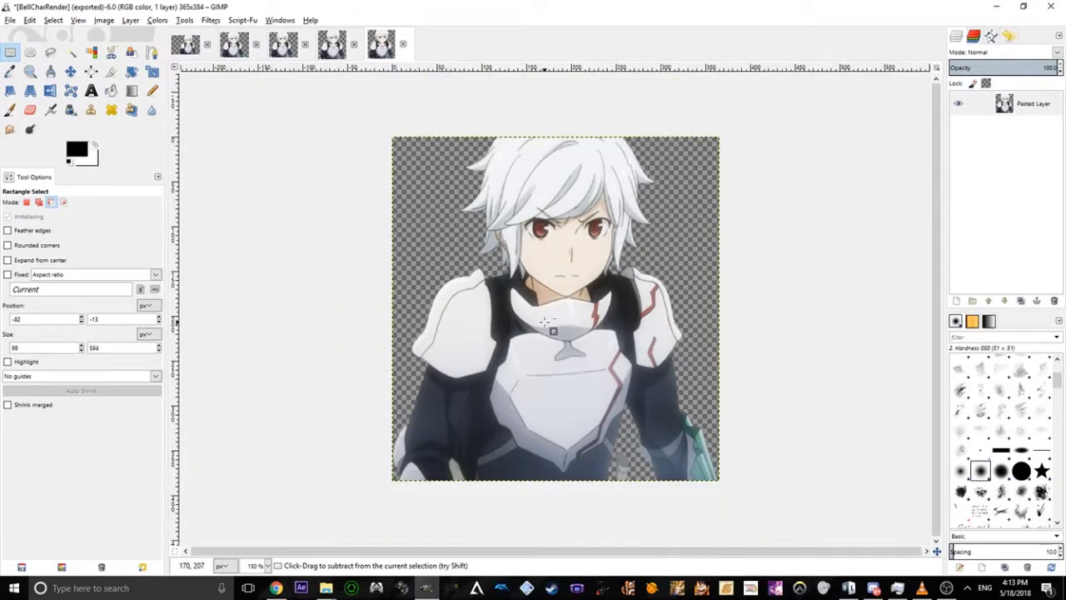
# Export the scaled image to the Pictures folder as BellCharRender.png, replacing the existing file and keeping the default PNG options
pyautogui.scroll(-2, 545, 321)
pyautogui.scroll(2, 544, 321)
pyautogui.scroll(1, 545, 322)
pyautogui.scroll(-2, 542, 329)
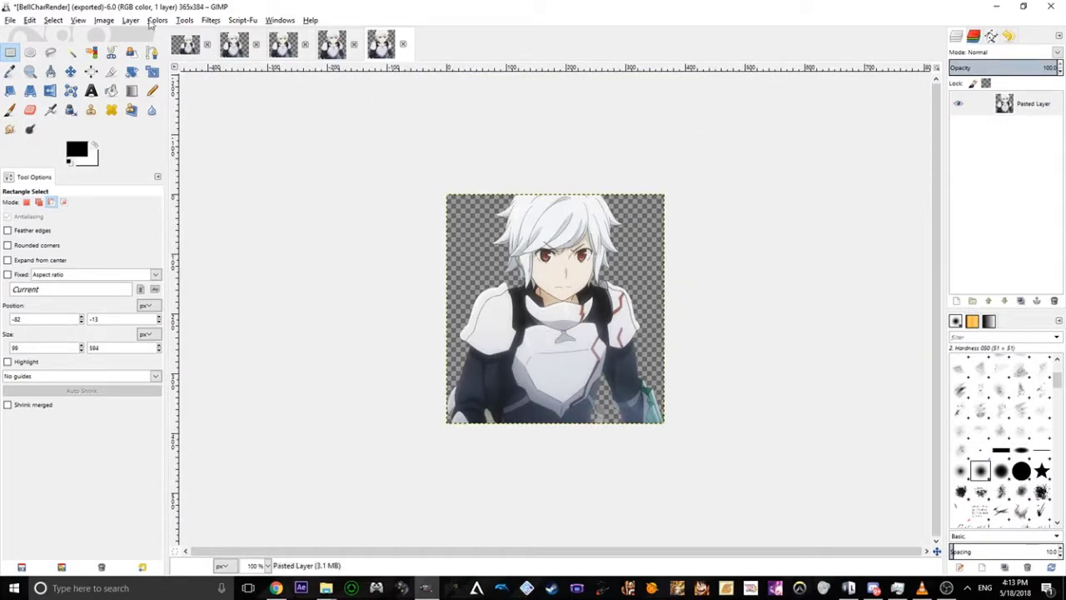
pyautogui.click(10, 22)
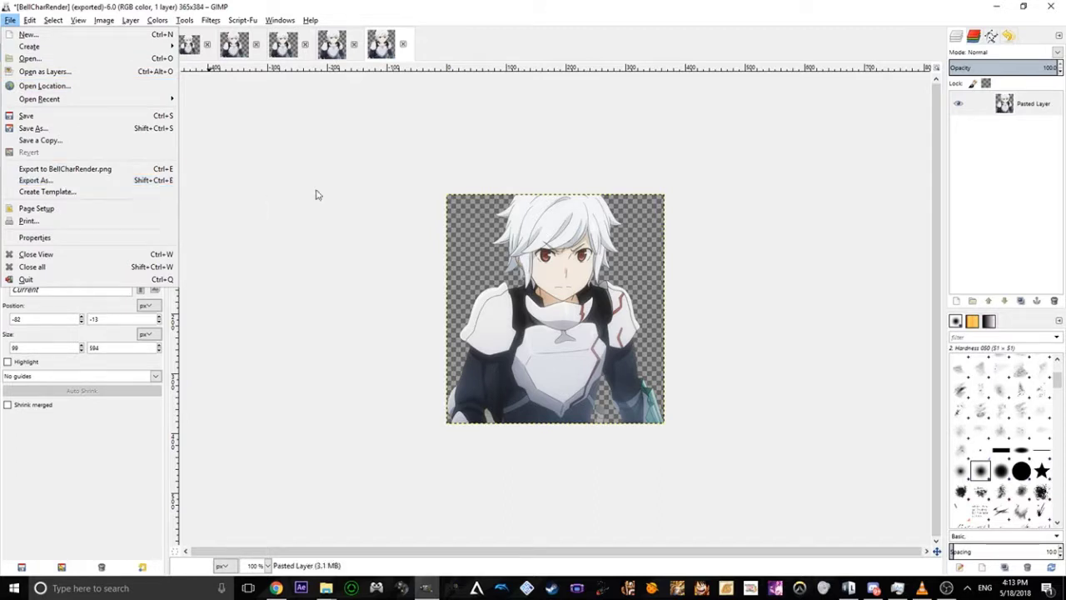
pyautogui.click(35, 180)
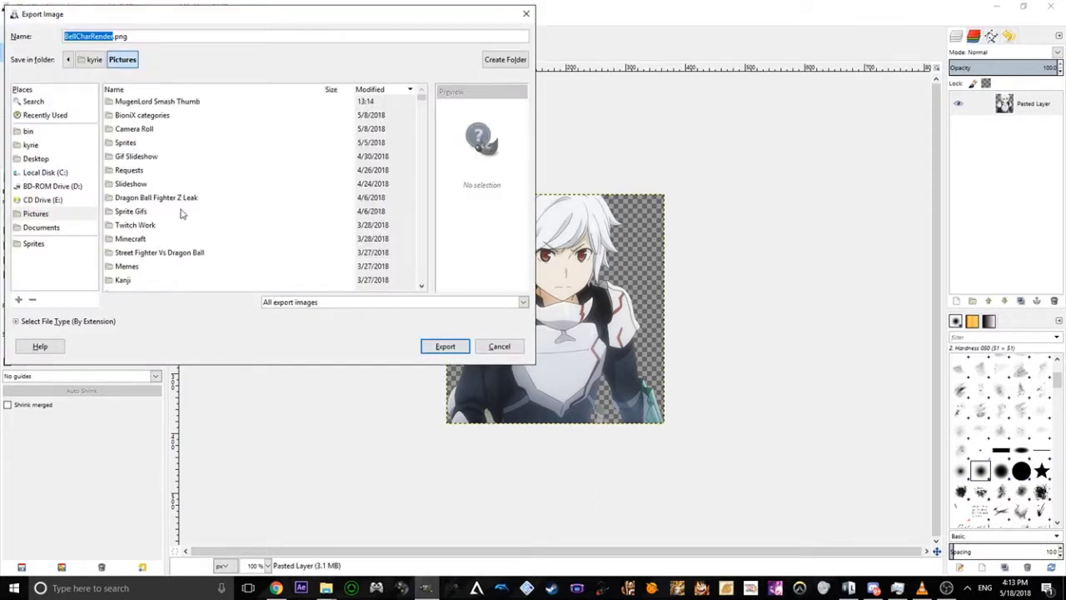
pyautogui.click(445, 347)
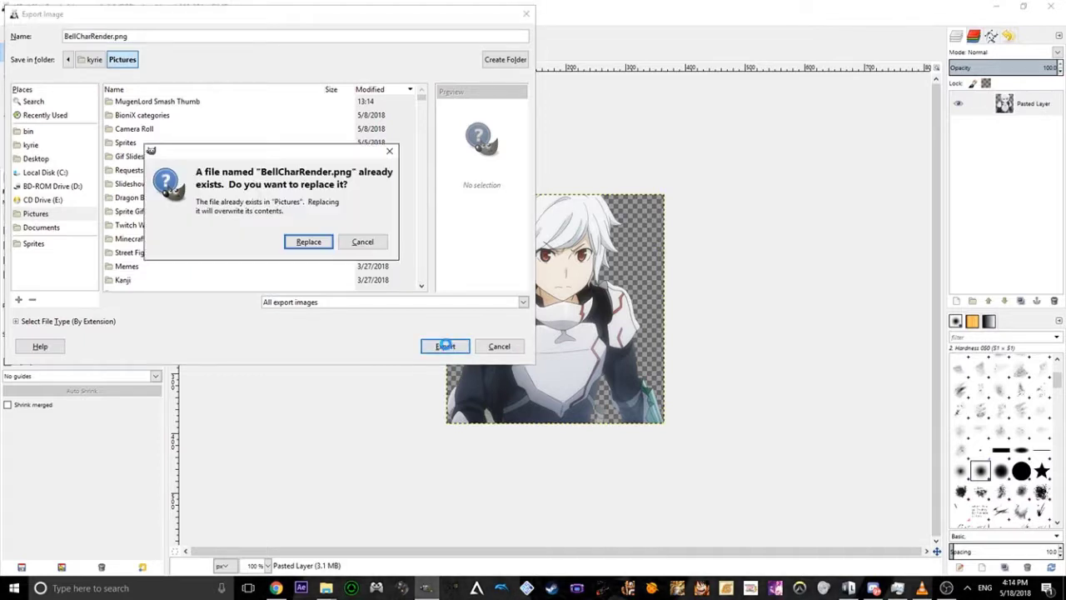
pyautogui.click(362, 242)
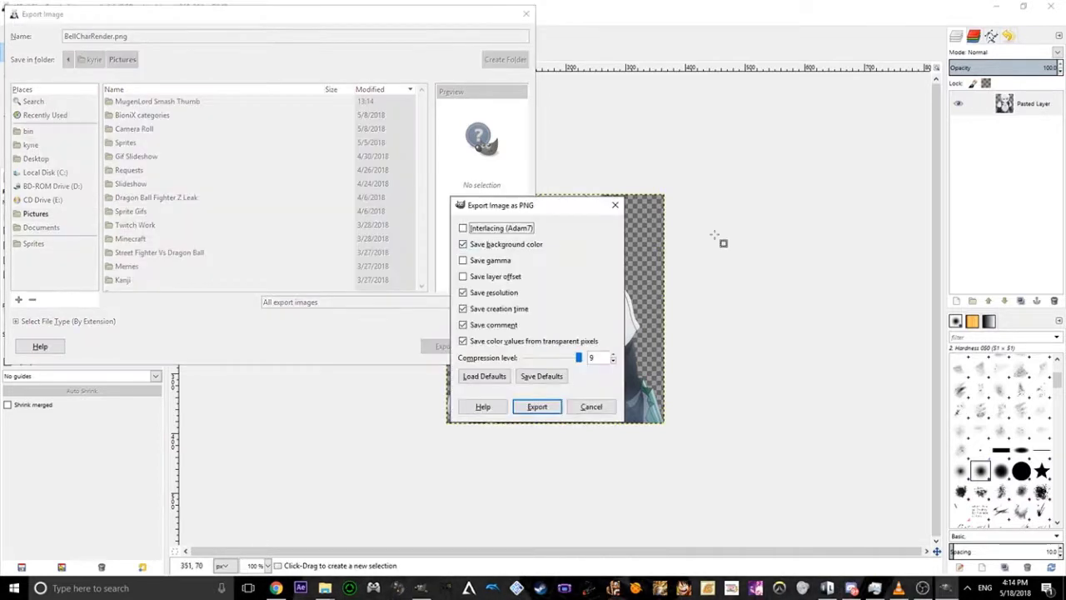
pyautogui.click(538, 409)
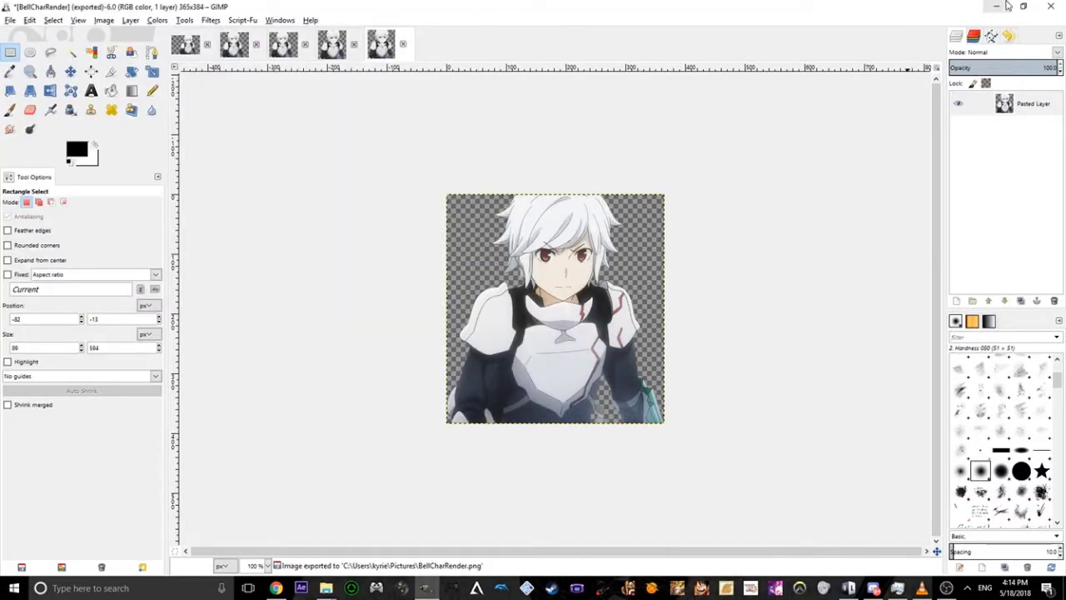
# Switch to Discord and upload BellCharRender.png from the Pictures folder as a server emoji
pyautogui.click(997, 5)
pyautogui.click(790, 41)
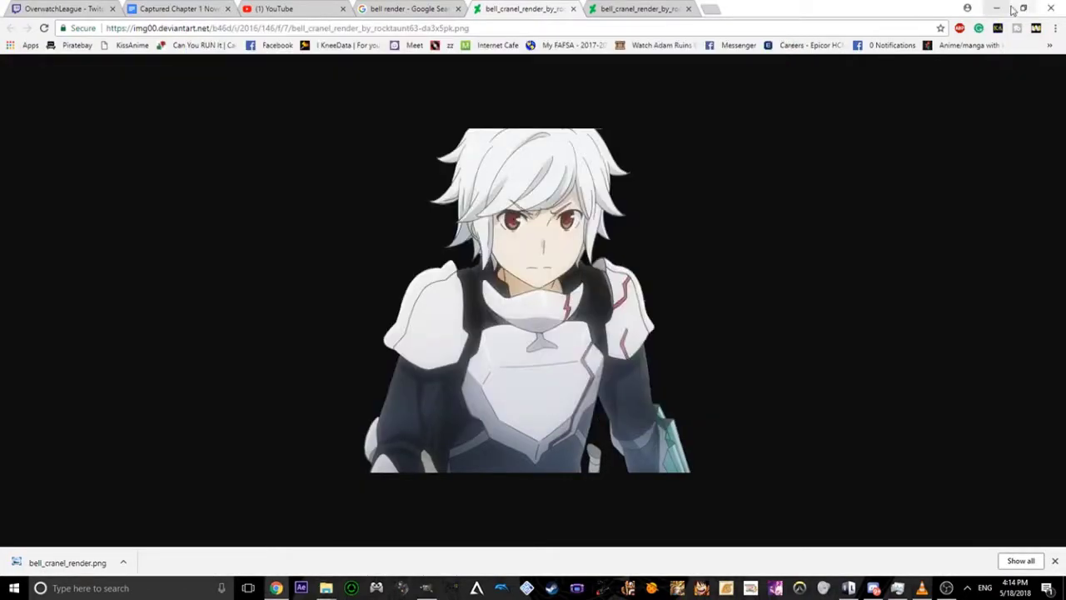
pyautogui.click(998, 7)
pyautogui.click(873, 588)
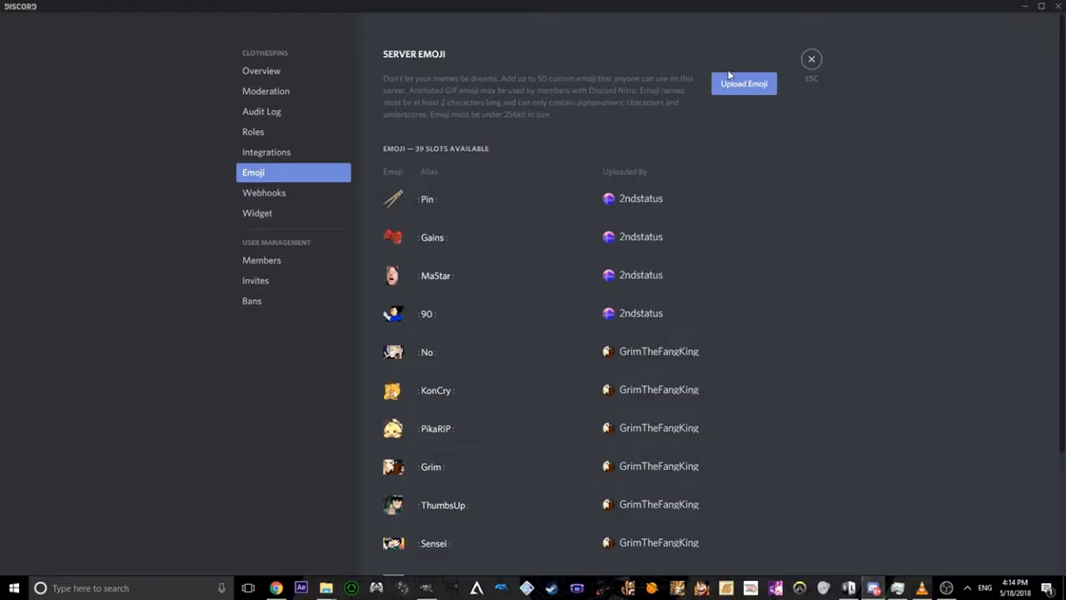
pyautogui.click(738, 84)
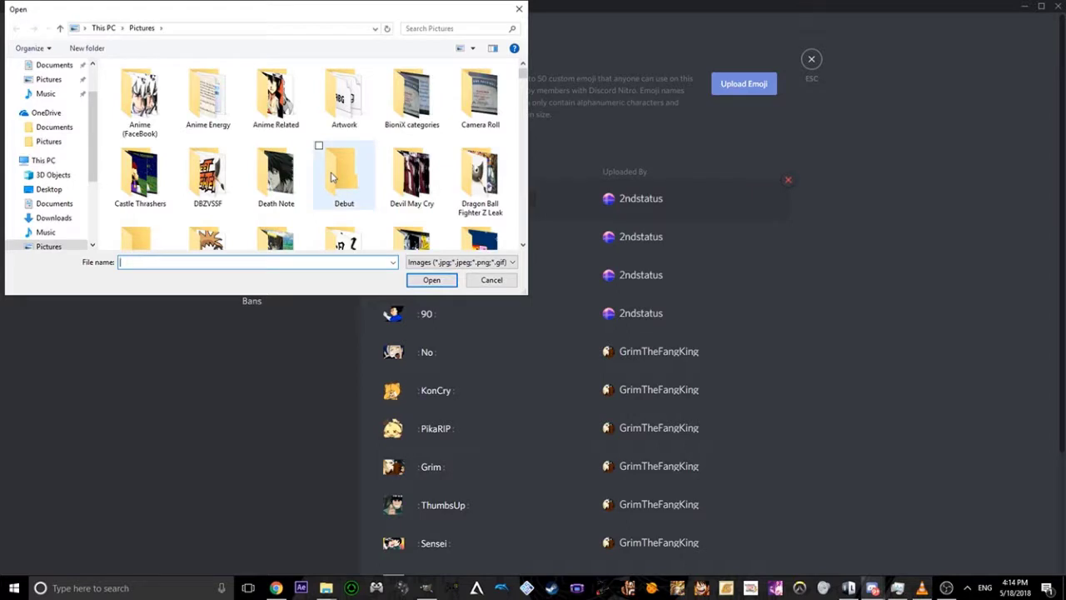
pyautogui.write('Bell')
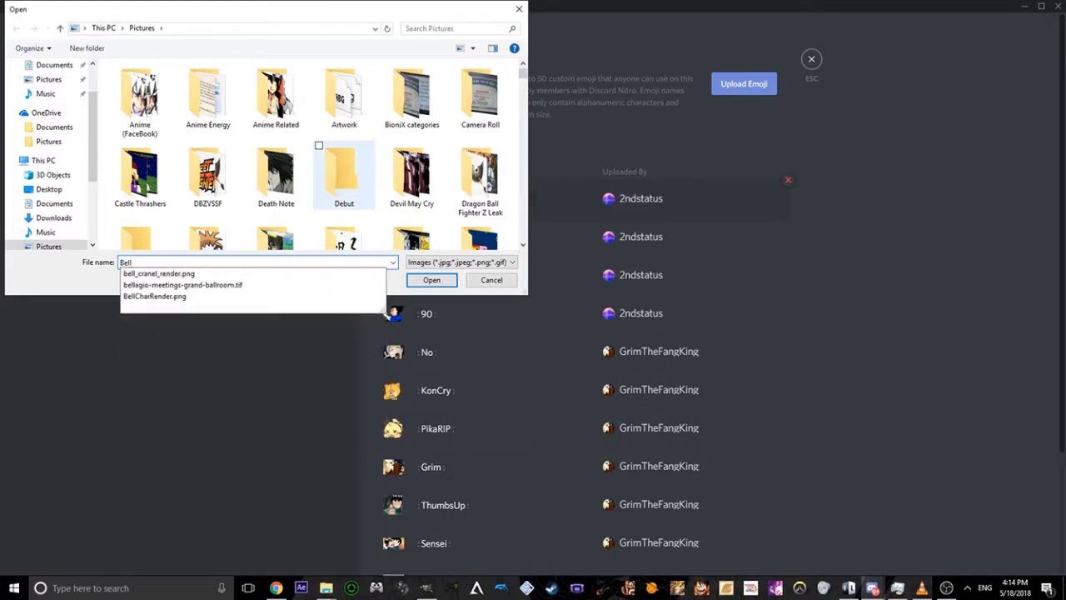
pyautogui.click(171, 297)
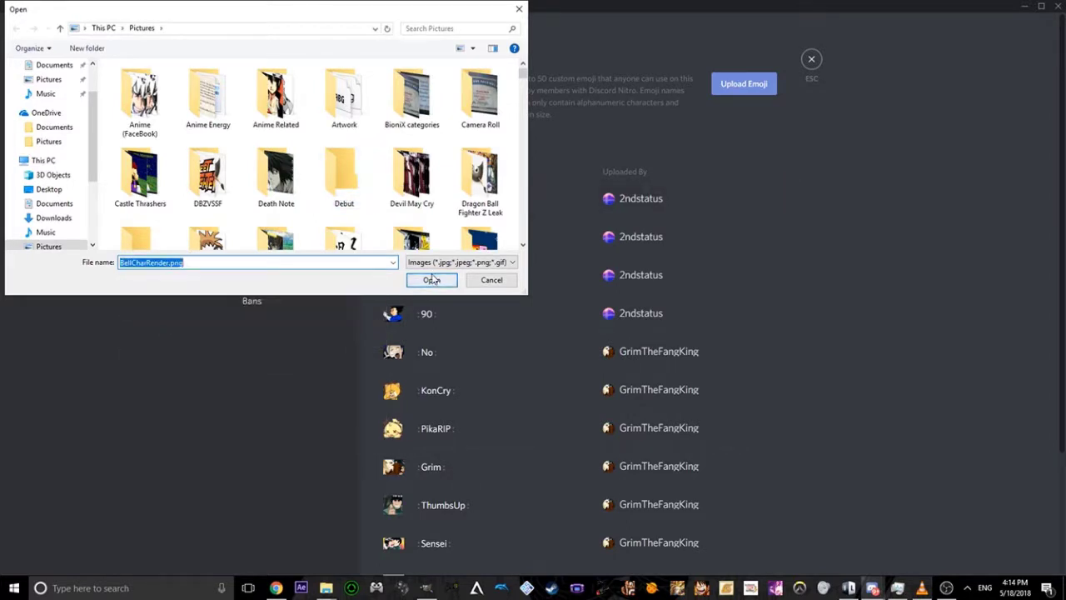
pyautogui.click(431, 280)
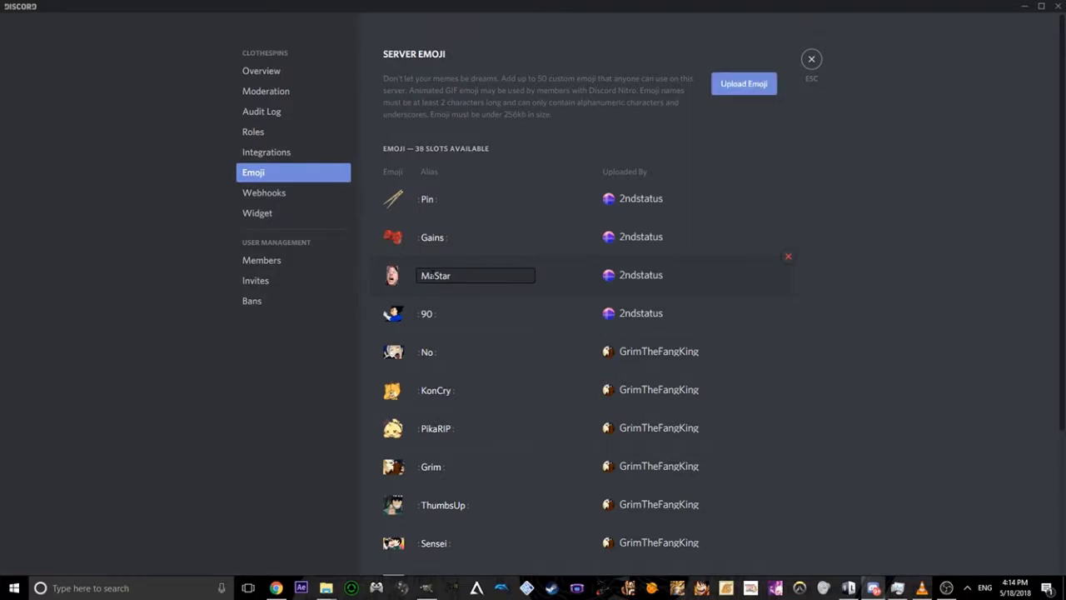
# Rename the uploaded BellCharRender emoji's alias to Worried and close the server settings
pyautogui.scroll(-5, 475, 324)
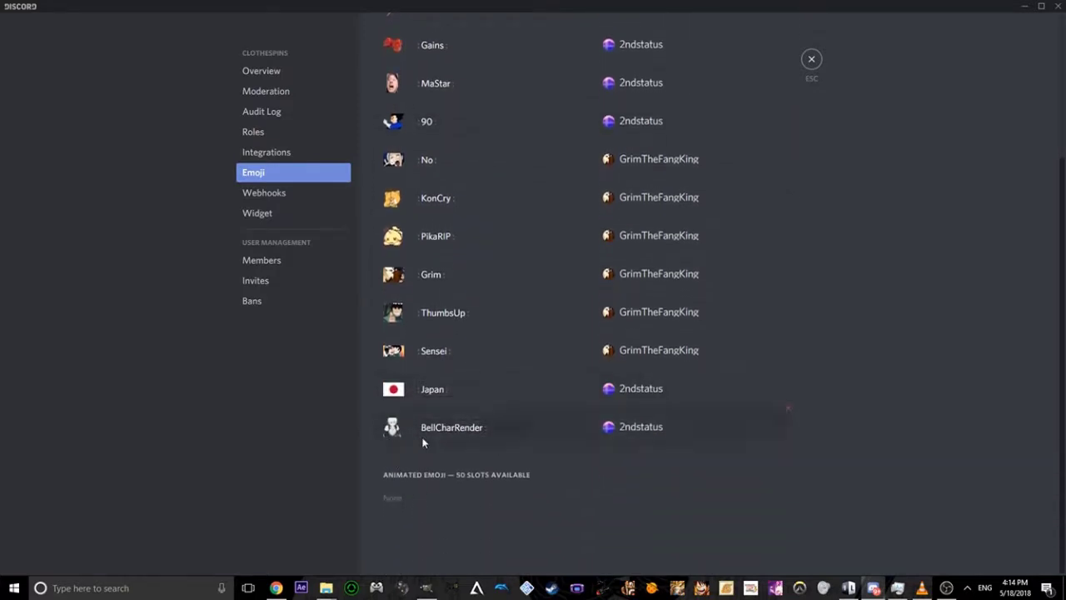
pyautogui.click(479, 427)
pyautogui.moveTo(483, 427); pyautogui.dragTo(440, 454)
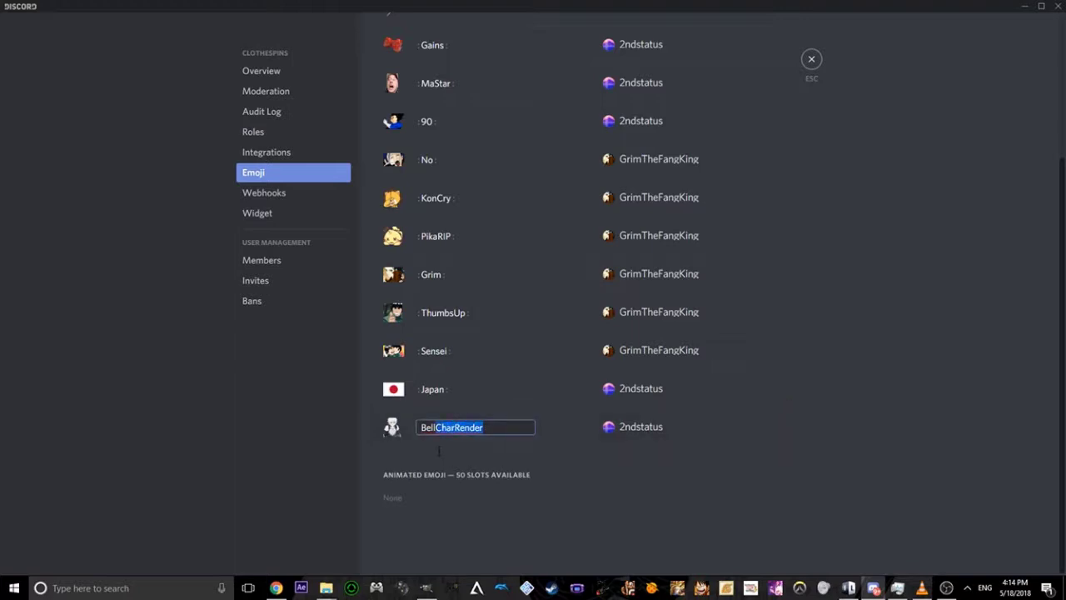
pyautogui.press('BackSpace')
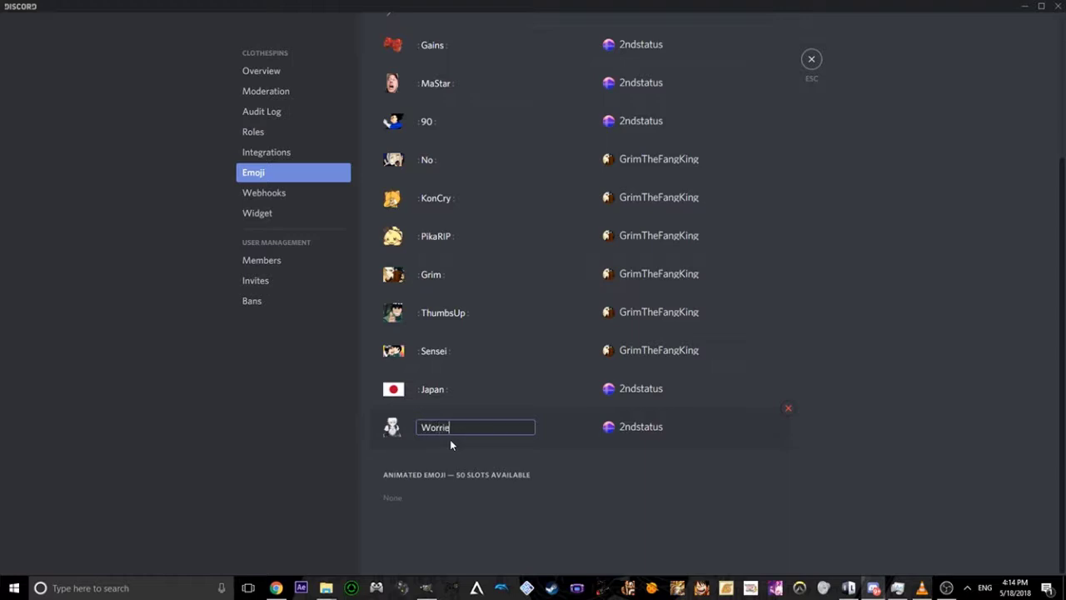
pyautogui.press('Return')
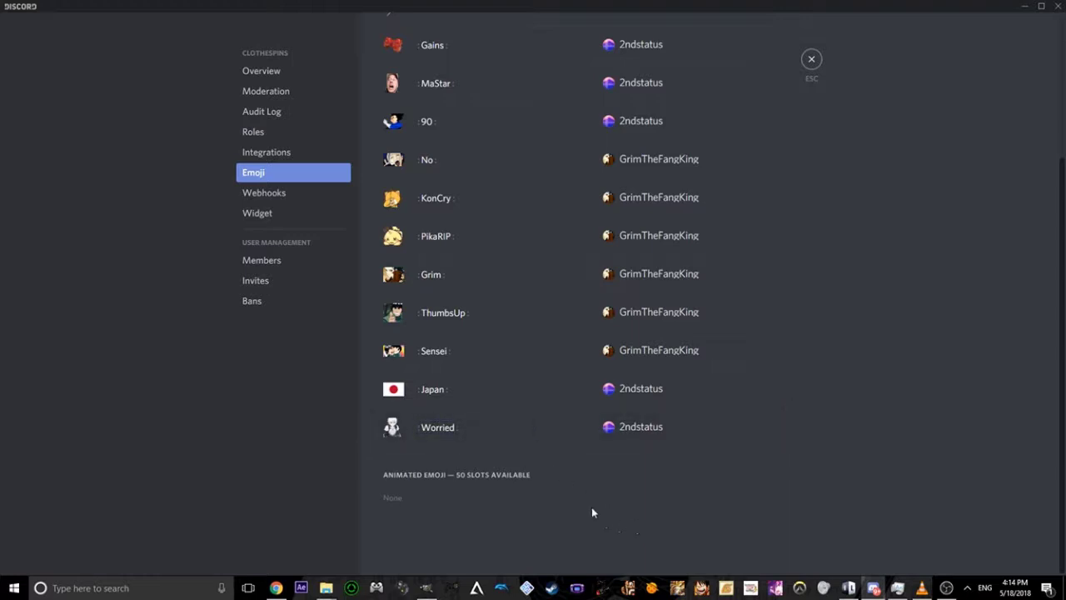
pyautogui.scroll(3, 638, 468)
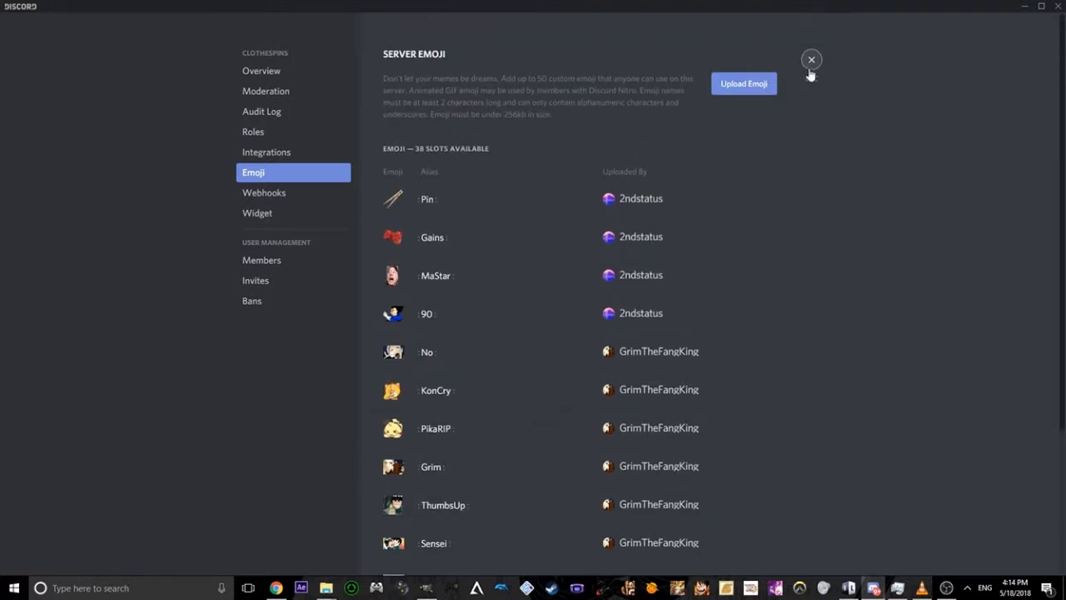
pyautogui.click(809, 67)
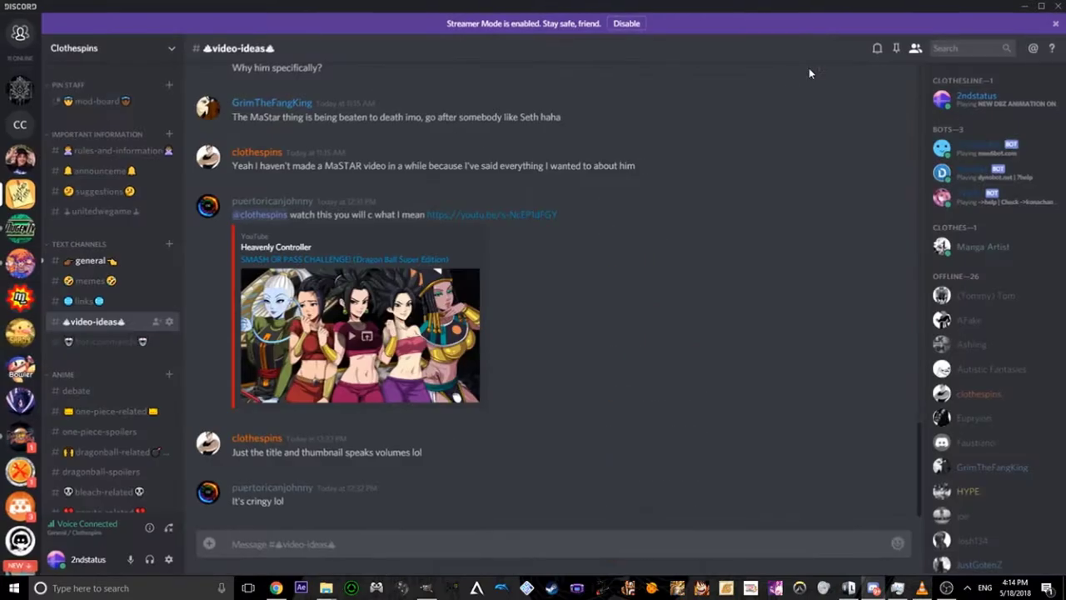
# Post the new Worried emoji from the Clothespins emoji set in the general text channel
pyautogui.click(92, 261)
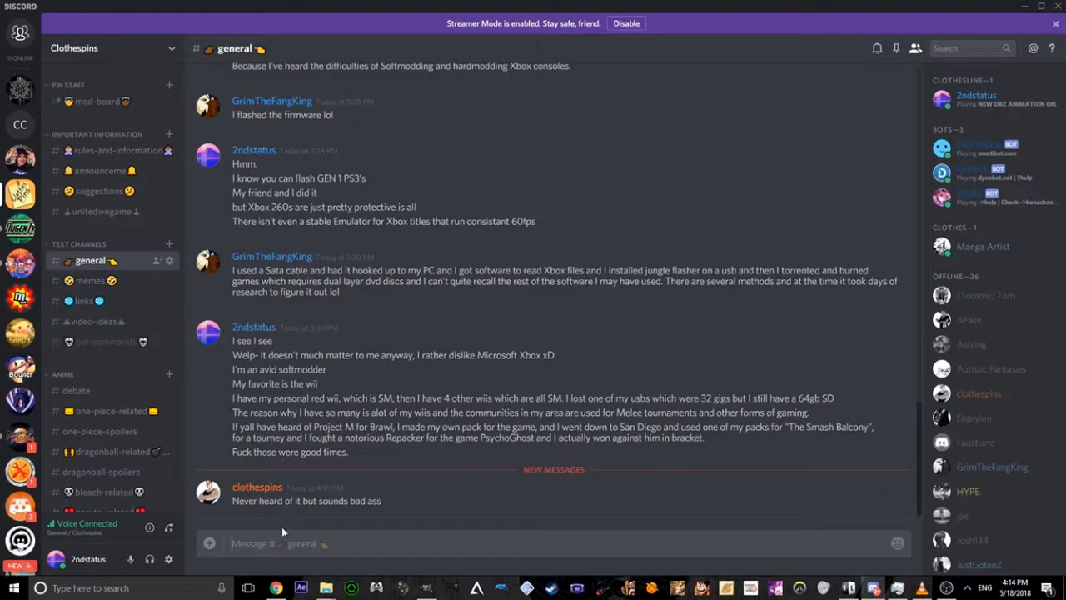
pyautogui.click(898, 544)
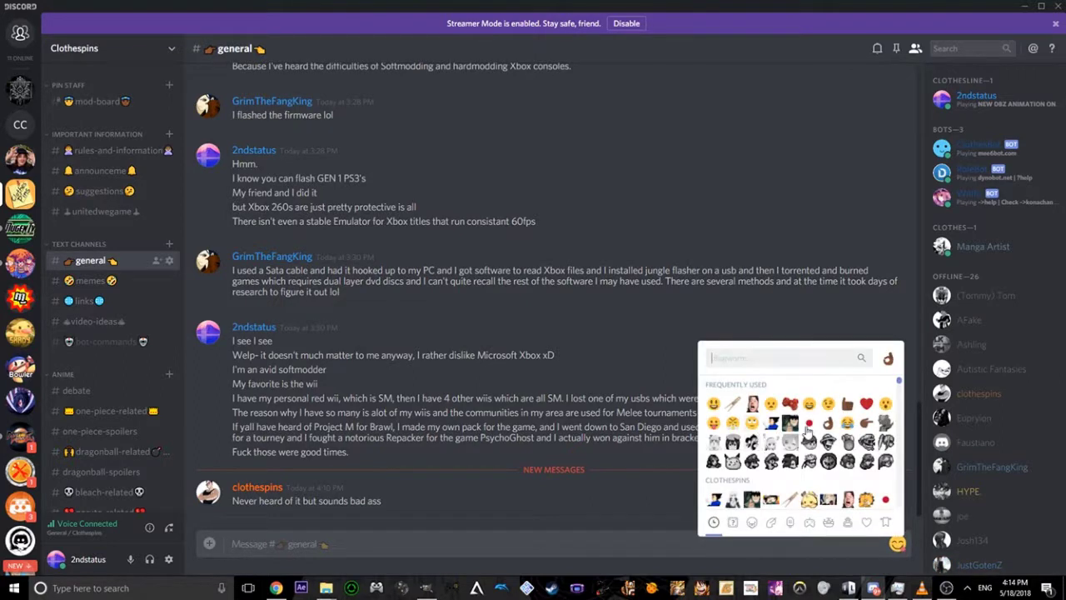
pyautogui.scroll(-2, 726, 480)
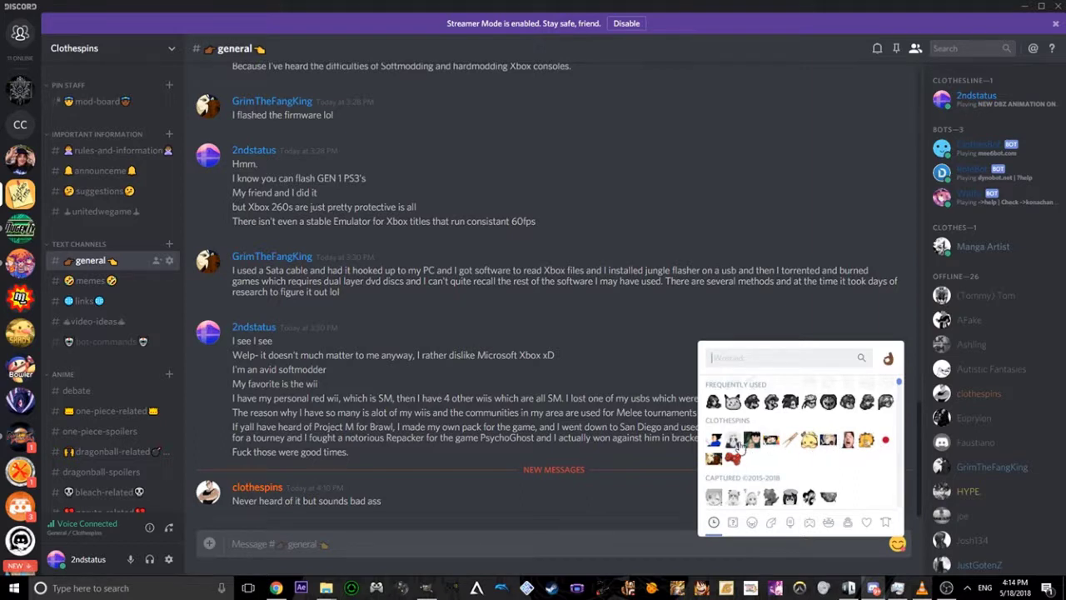
pyautogui.click(732, 441)
pyautogui.press('Return')
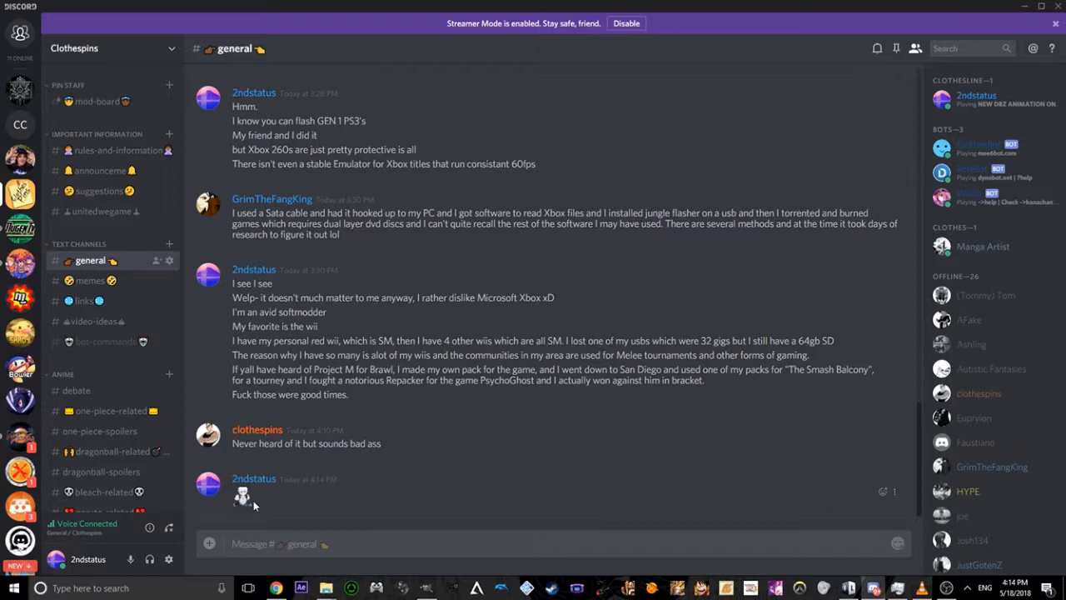
# Set Discord's zoom level to 175 in the Appearance settings and view the posted emoji in the general channel
pyautogui.click(169, 559)
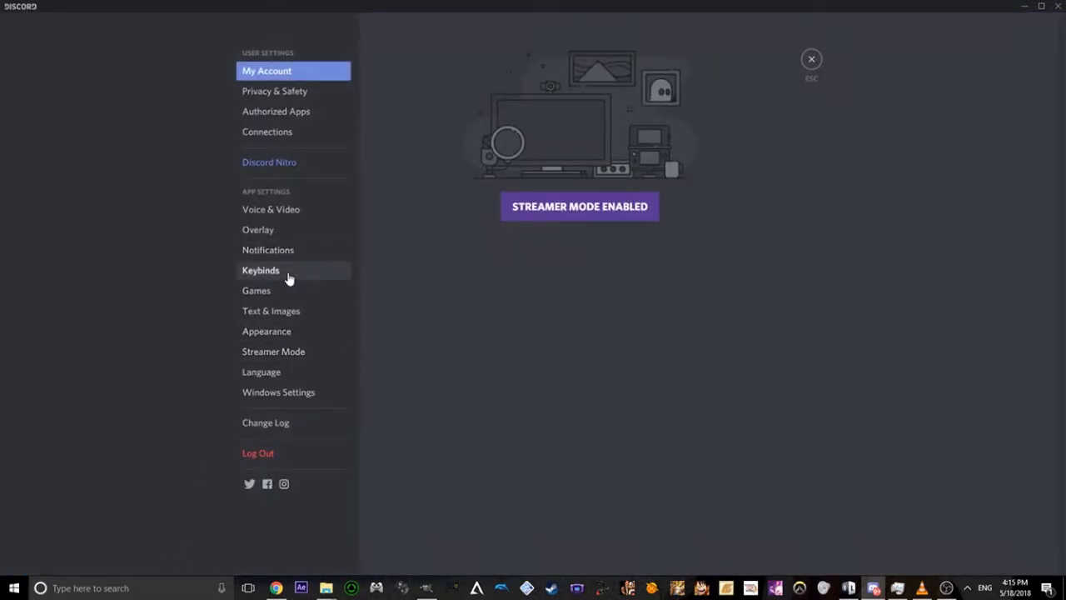
pyautogui.click(291, 333)
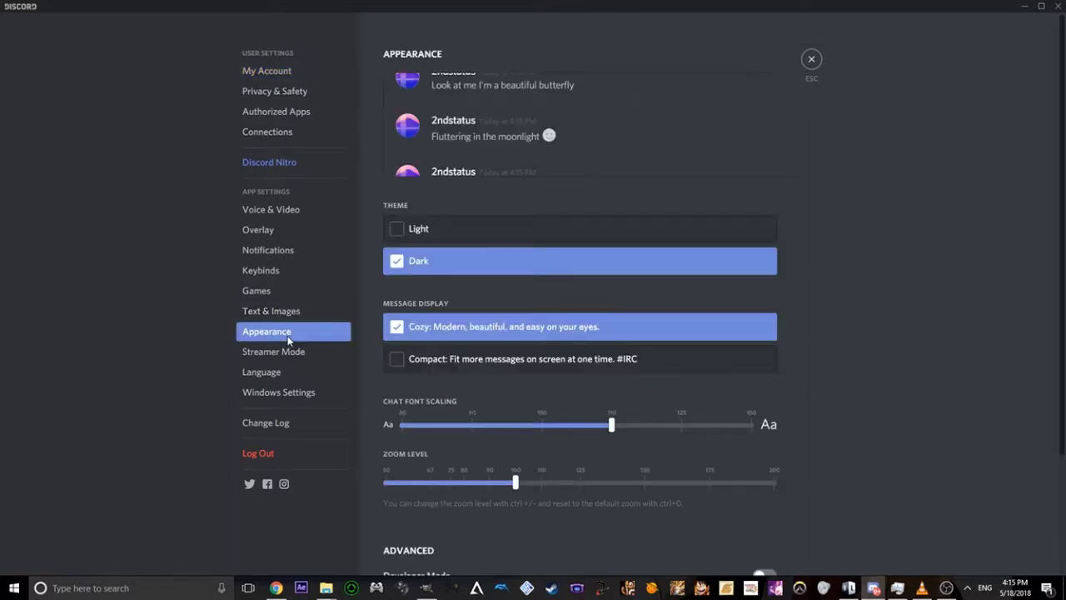
pyautogui.scroll(-2, 547, 448)
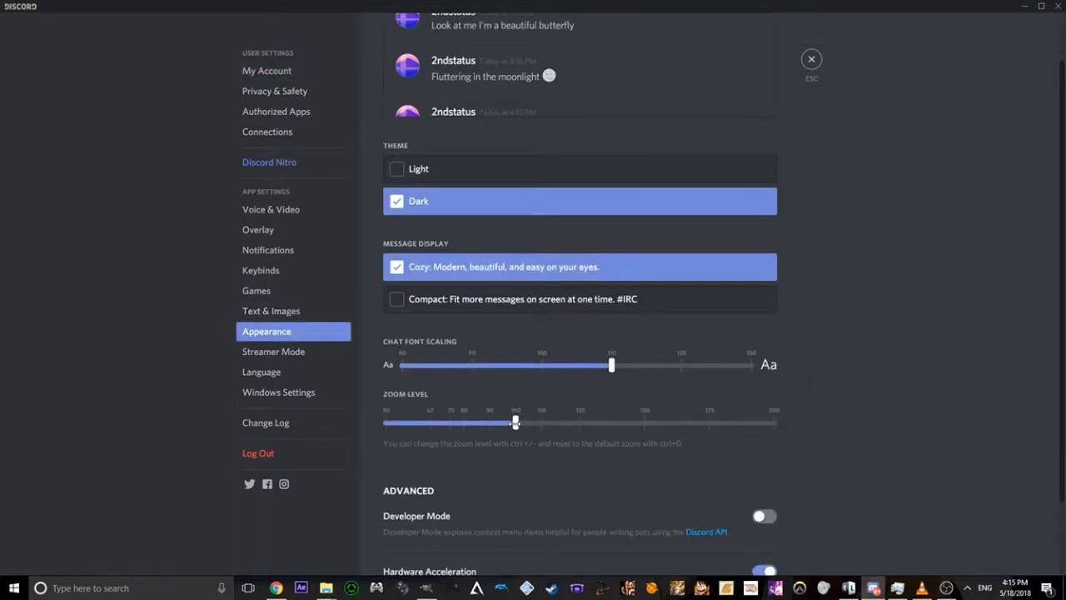
pyautogui.moveTo(643, 423); pyautogui.dragTo(642, 422)
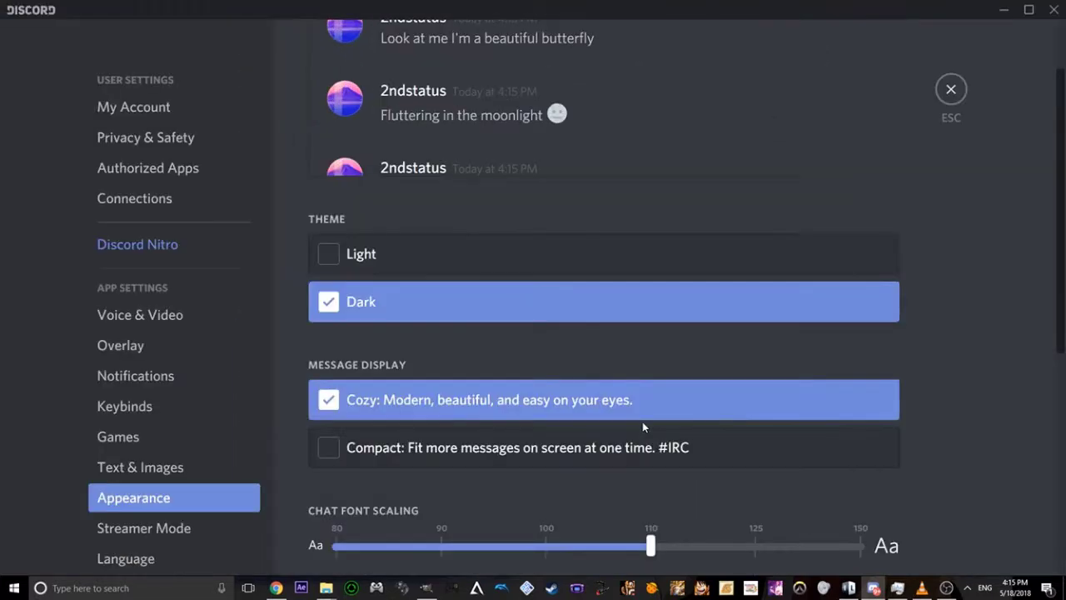
pyautogui.scroll(-3, 683, 478)
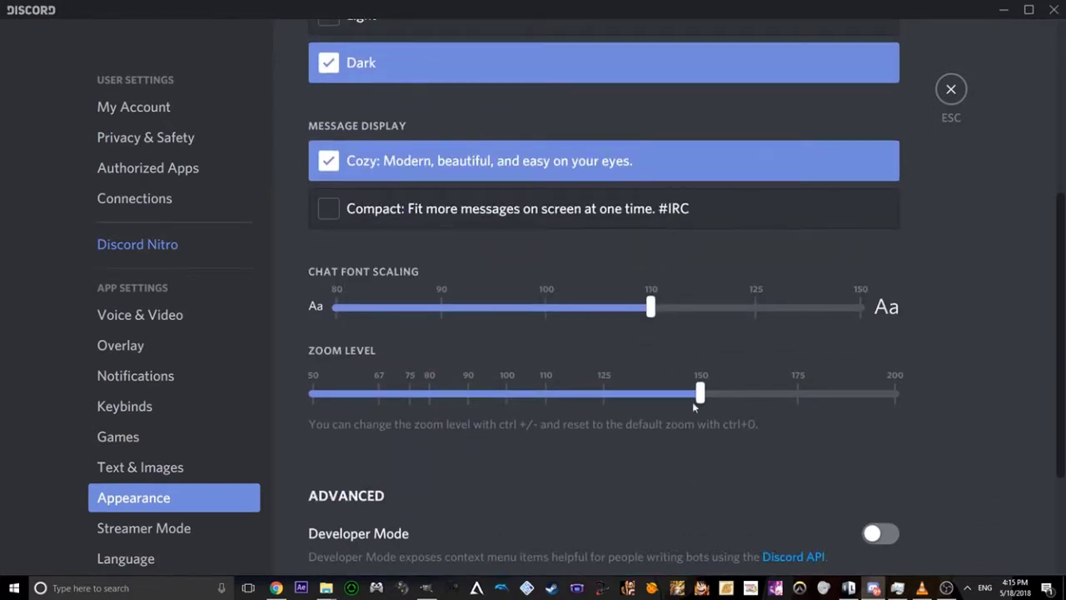
pyautogui.moveTo(723, 401); pyautogui.dragTo(833, 409)
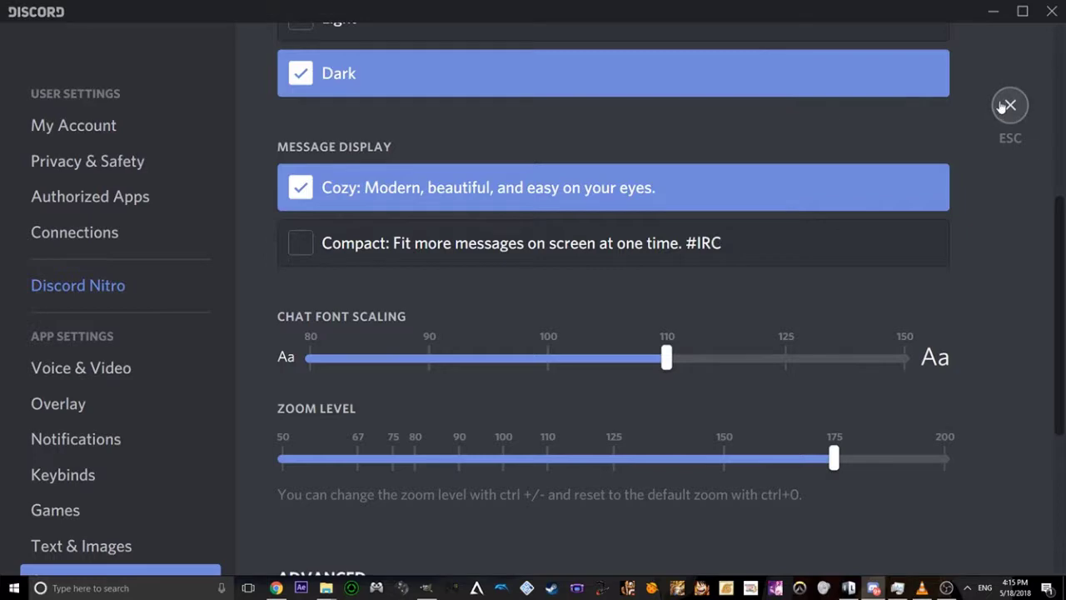
pyautogui.click(1007, 105)
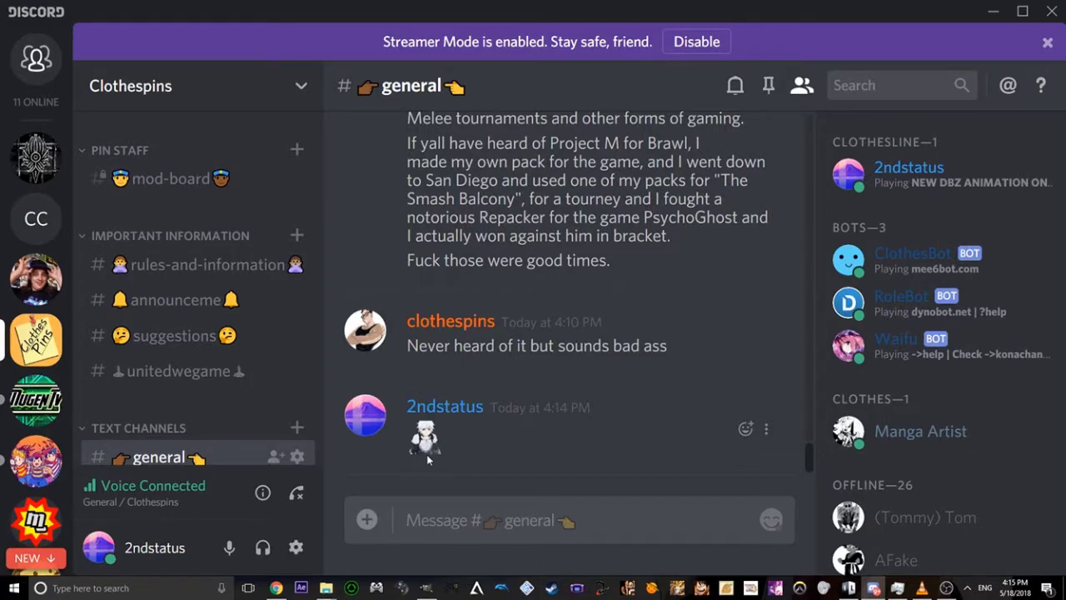
pyautogui.scroll(15, 426, 454)
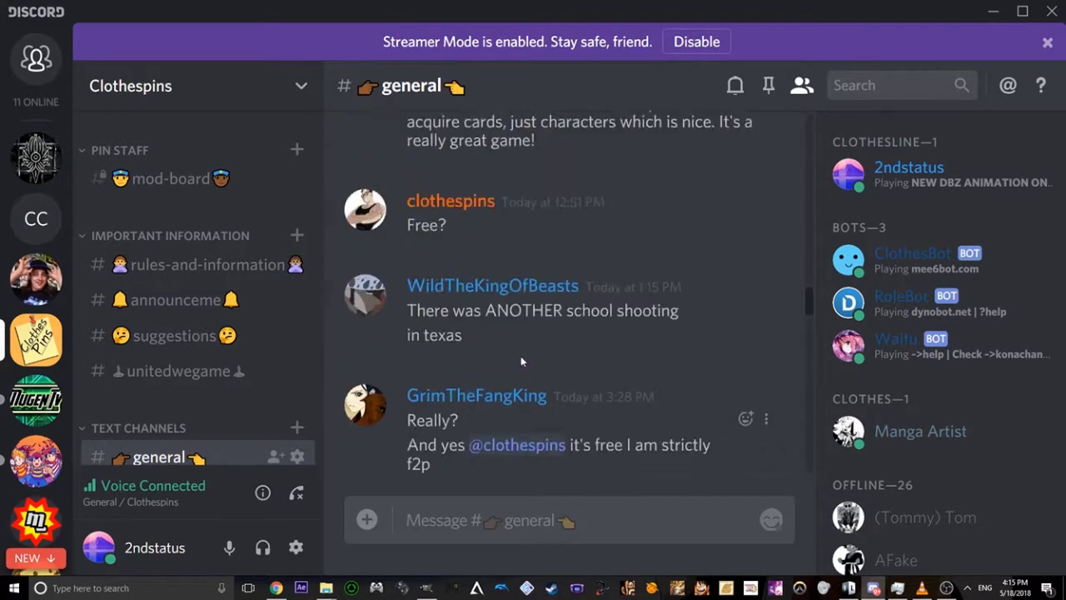
pyautogui.scroll(-15, 504, 366)
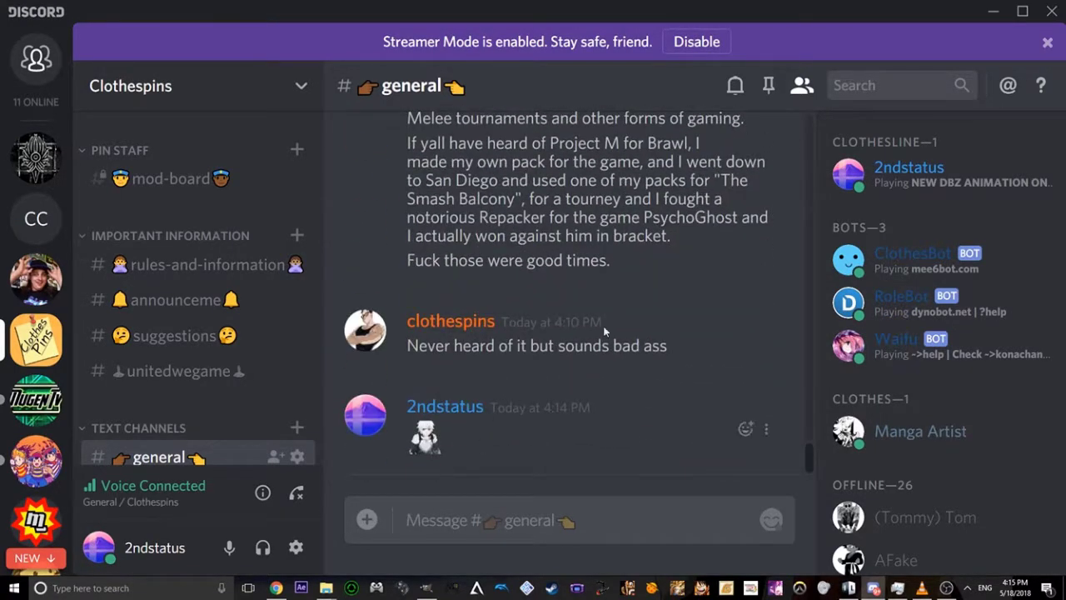
# Minimize Discord and the VLC player, switch back to GIMP and close the scaled BellCharRender image without saving
pyautogui.click(993, 10)
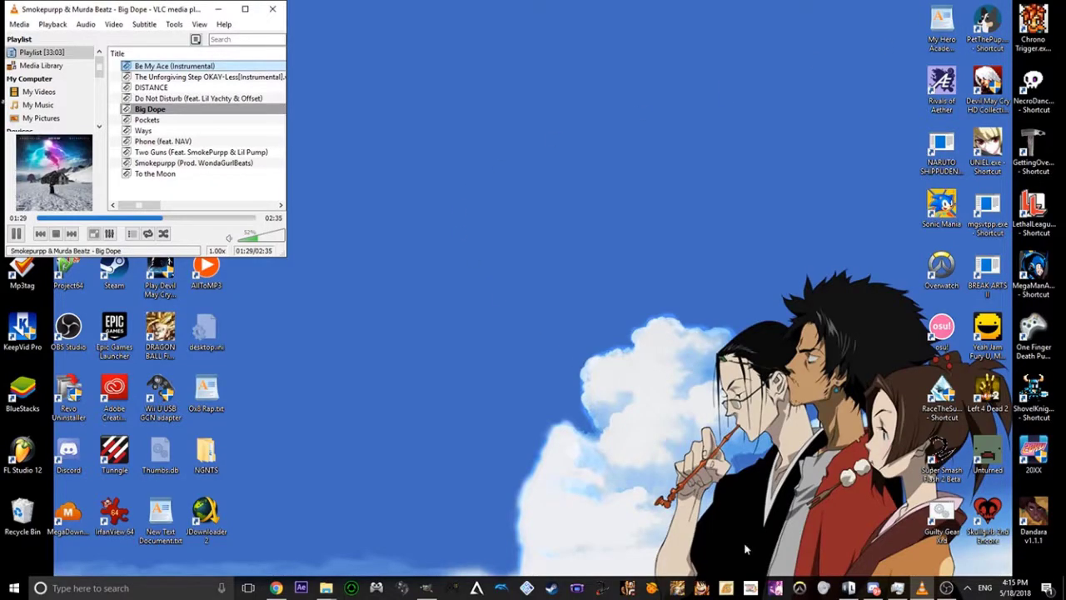
pyautogui.click(217, 8)
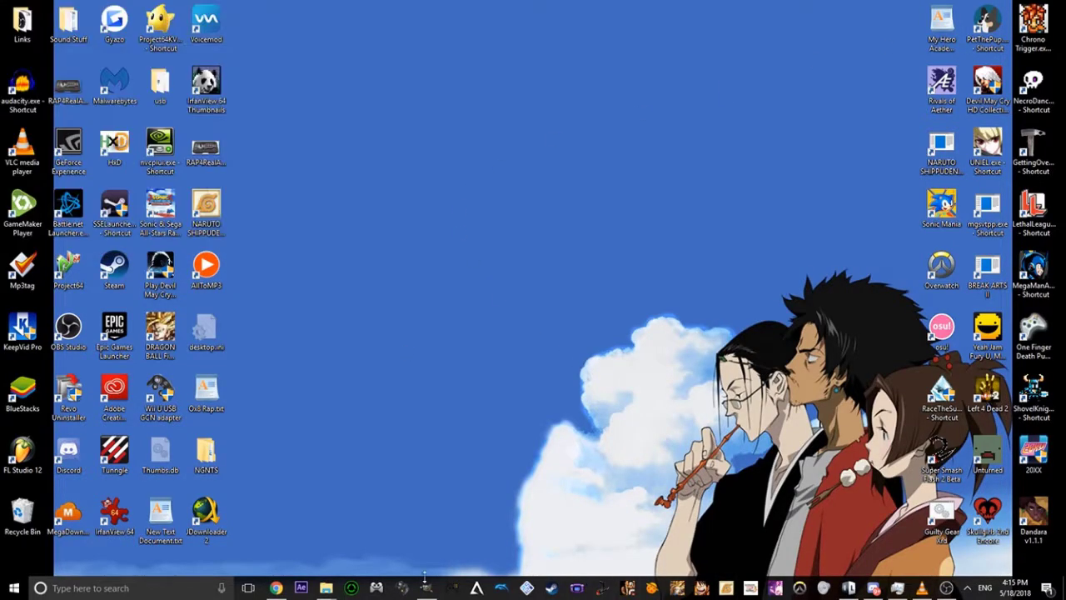
pyautogui.click(425, 588)
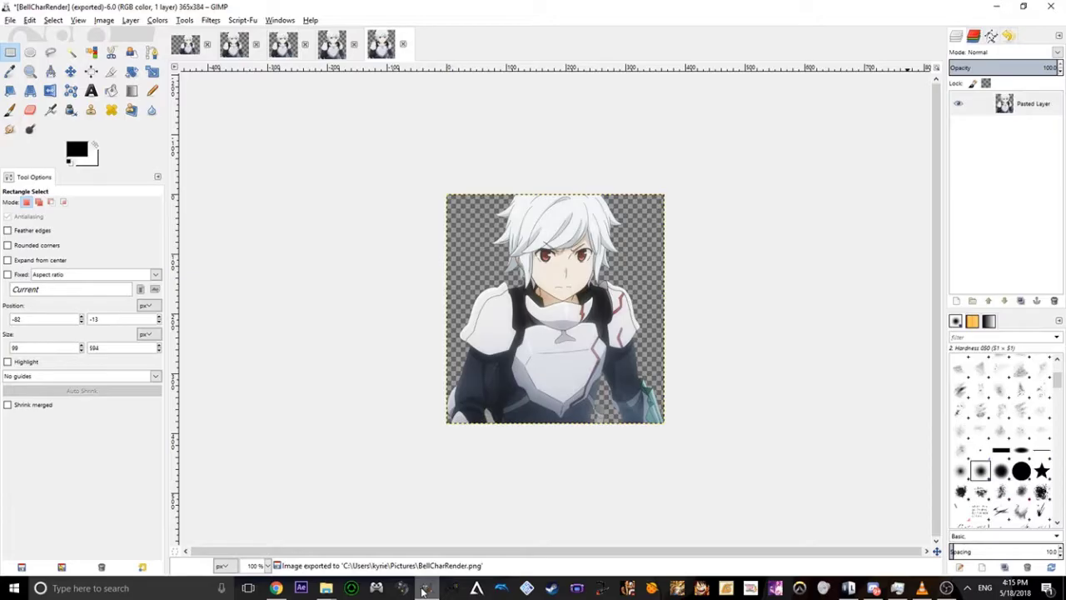
pyautogui.click(403, 44)
pyautogui.click(555, 372)
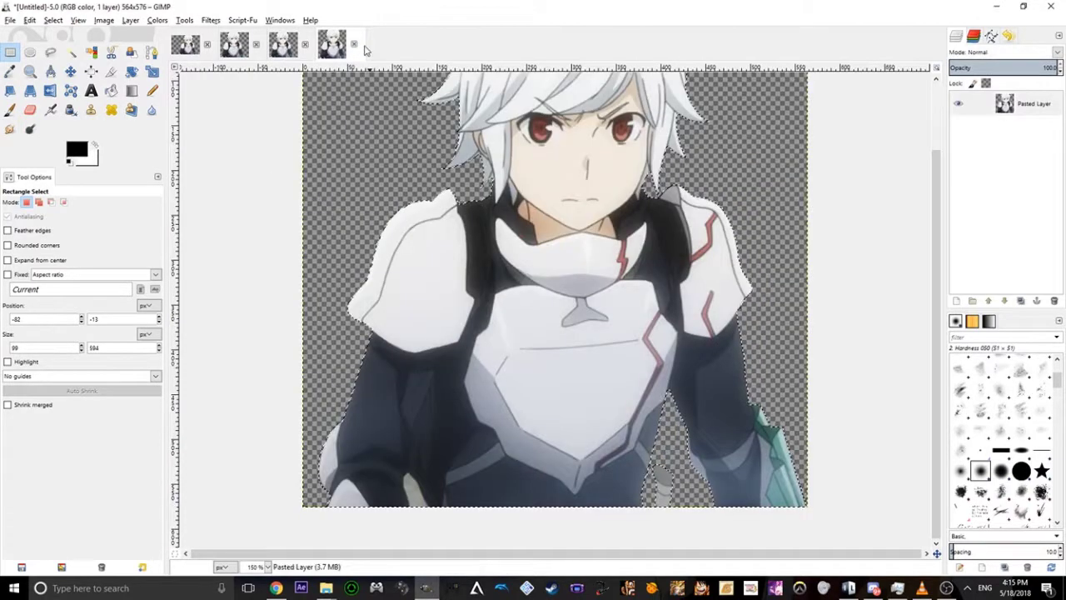
# Close the three remaining untitled images and the imported bell_cranel_render image, discarding all changes
pyautogui.click(353, 45)
pyautogui.click(533, 357)
pyautogui.click(304, 42)
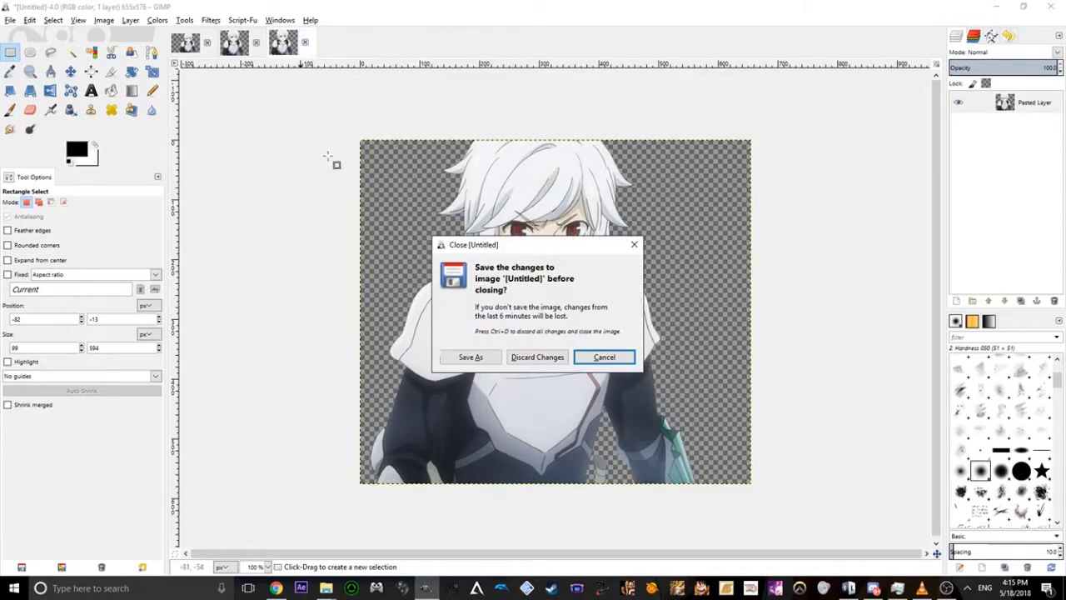
pyautogui.click(510, 360)
pyautogui.click(256, 43)
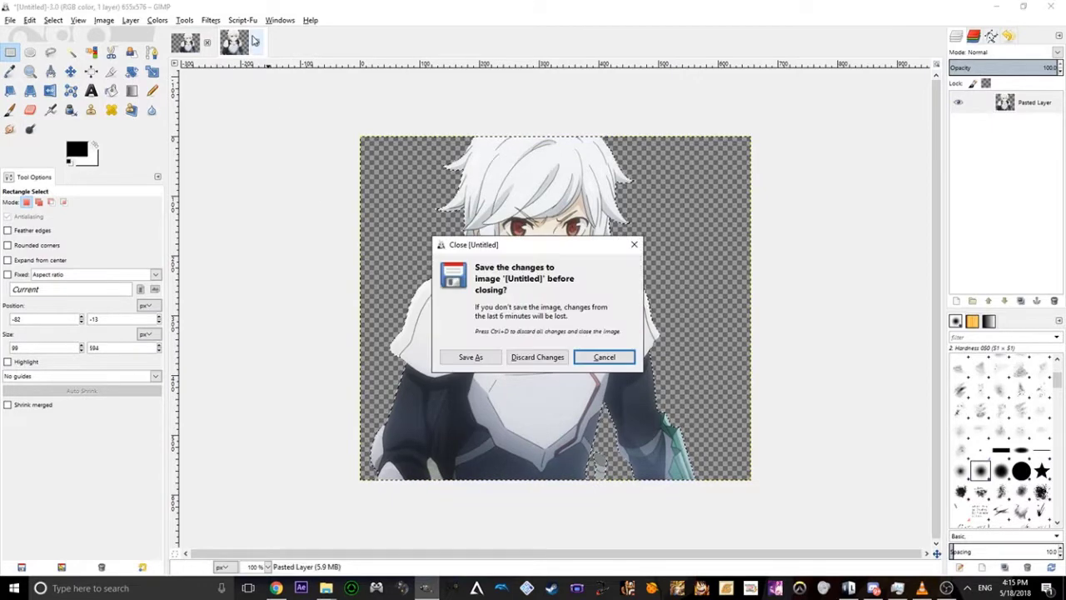
pyautogui.click(537, 357)
pyautogui.click(206, 39)
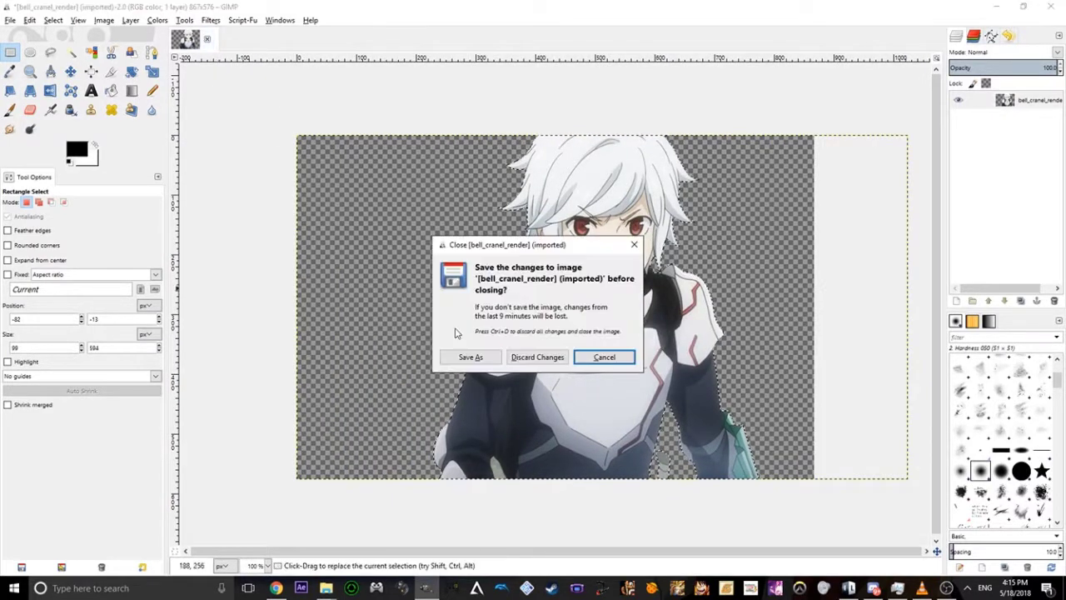
pyautogui.click(522, 360)
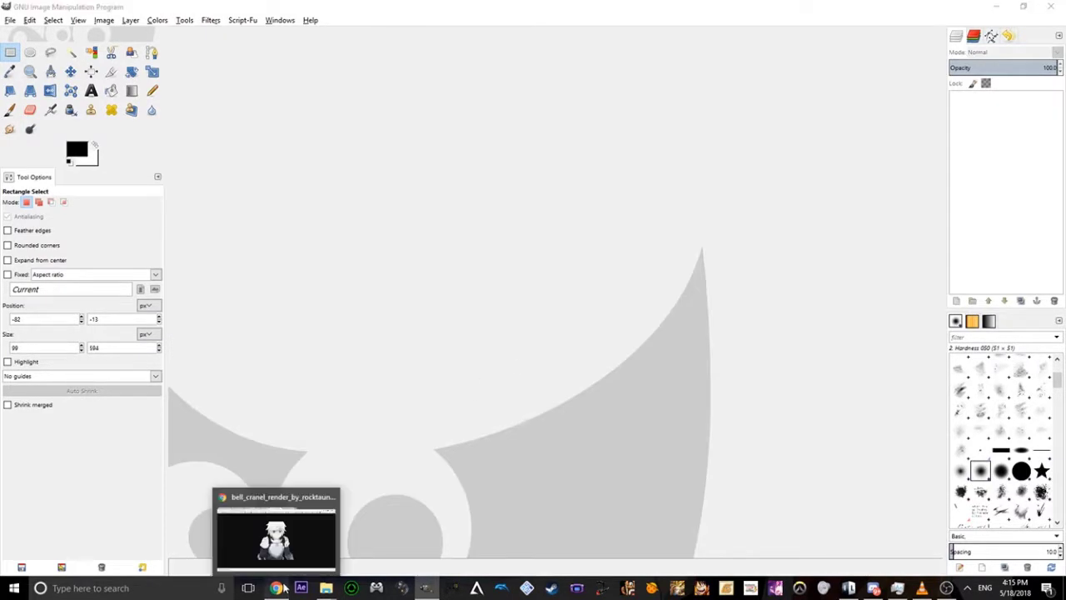
# Switch to Chrome and look through the "bell render" Google image results for another picture to use
pyautogui.click(286, 586)
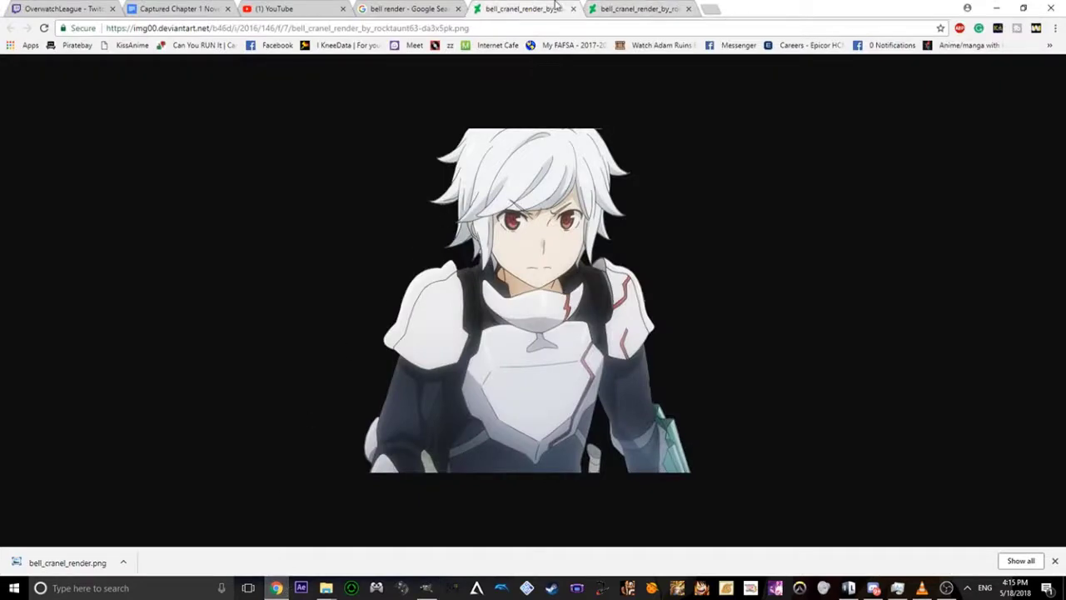
pyautogui.click(422, 8)
pyautogui.scroll(-6, 225, 383)
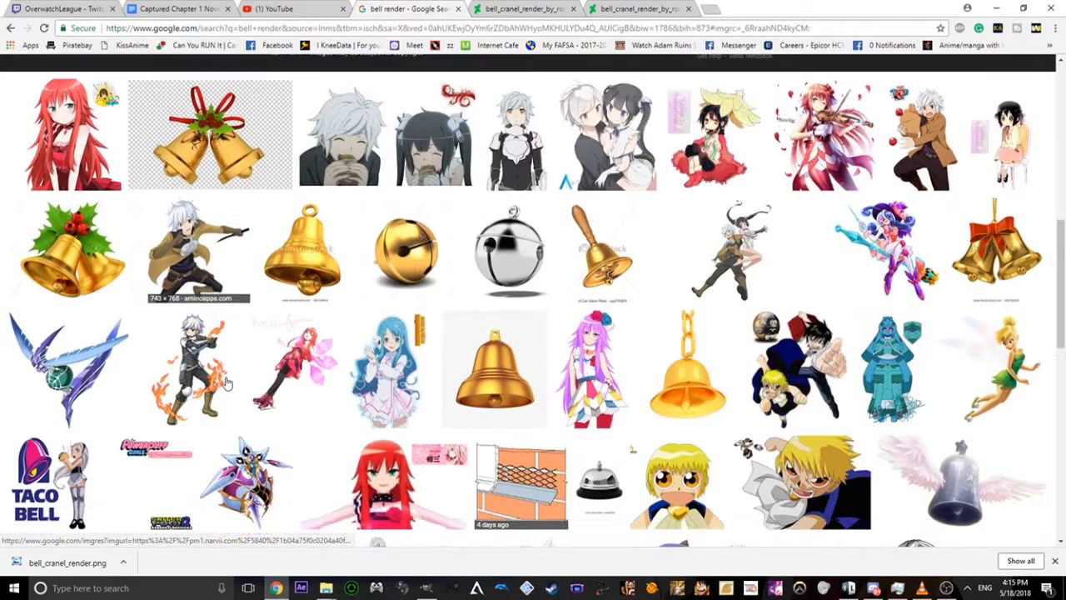
pyautogui.scroll(-1, 227, 383)
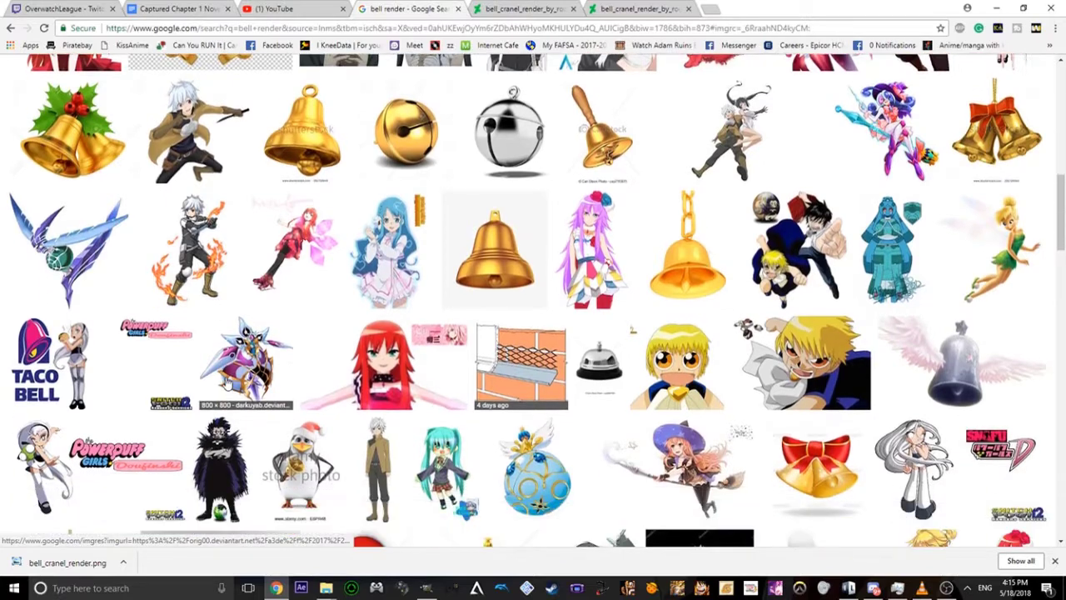
pyautogui.scroll(-3, 226, 382)
pyautogui.scroll(-7, 226, 382)
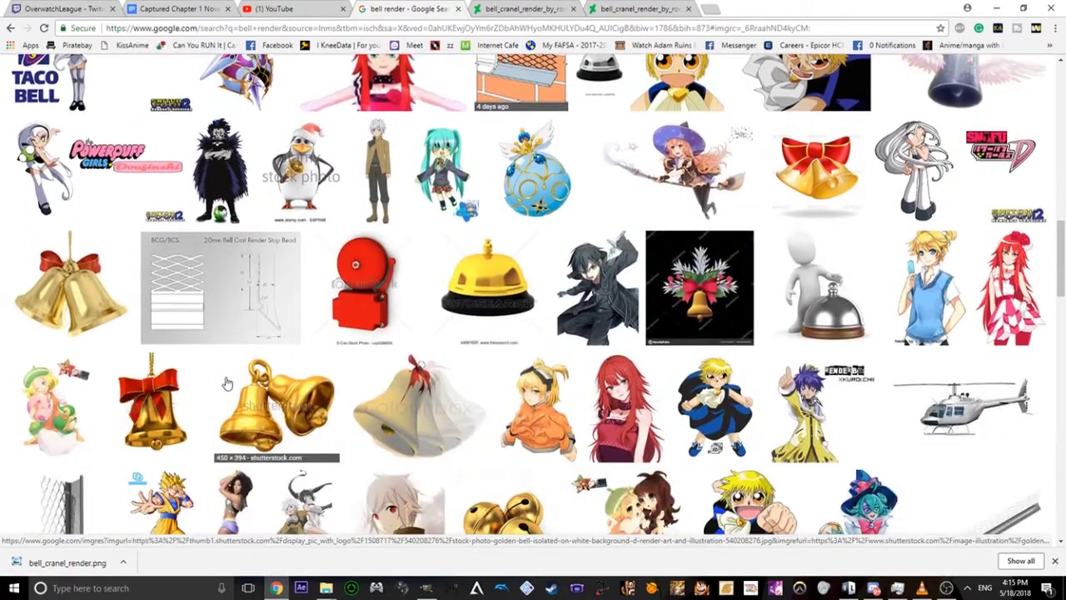
pyautogui.scroll(-3, 226, 383)
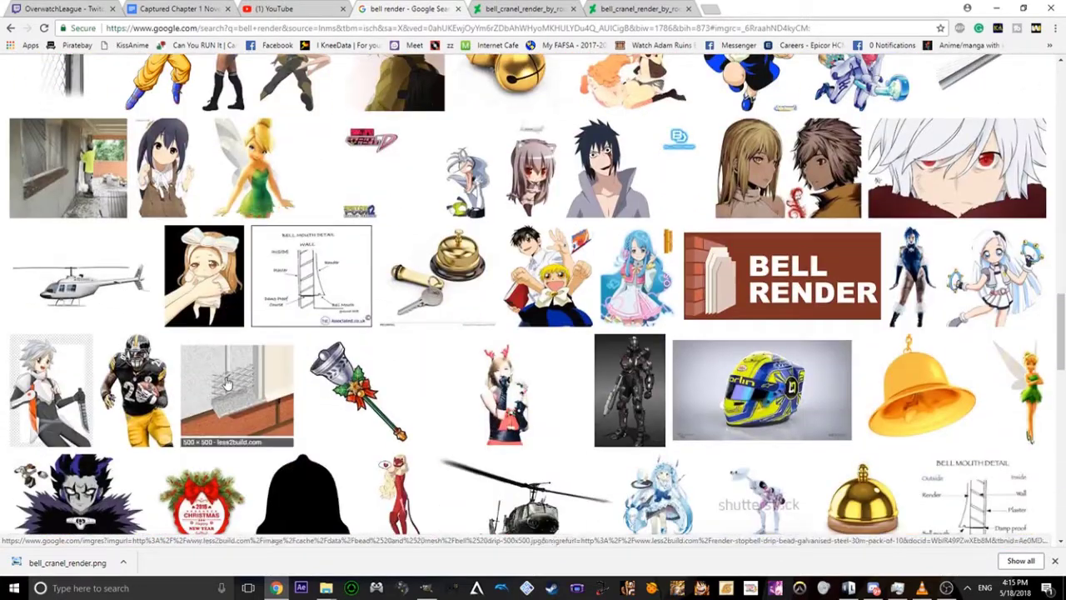
pyautogui.scroll(20, 210, 429)
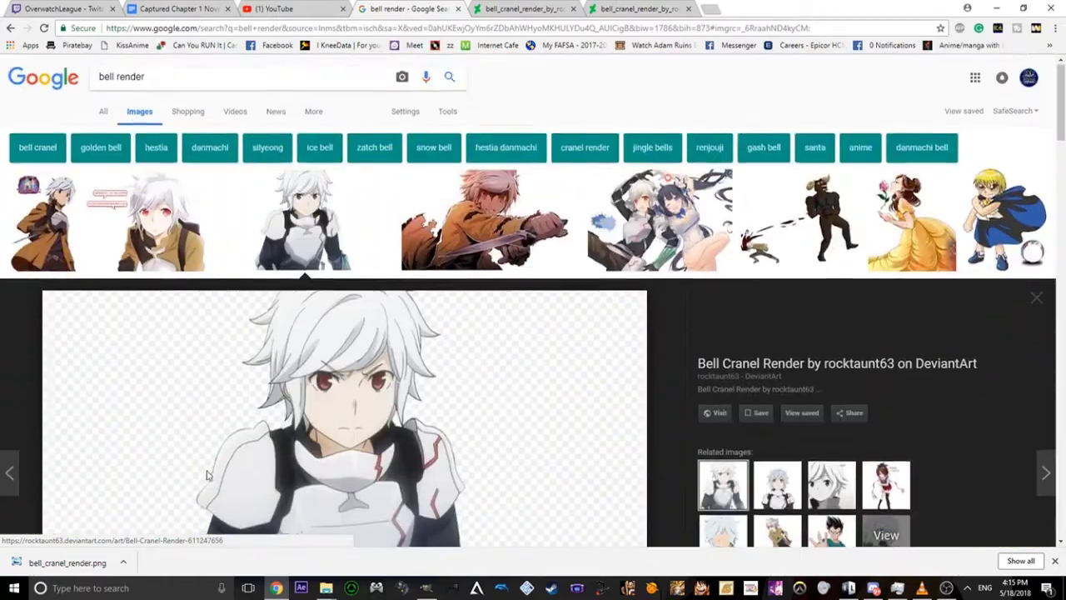
pyautogui.scroll(-7, 209, 476)
pyautogui.scroll(-15, 209, 476)
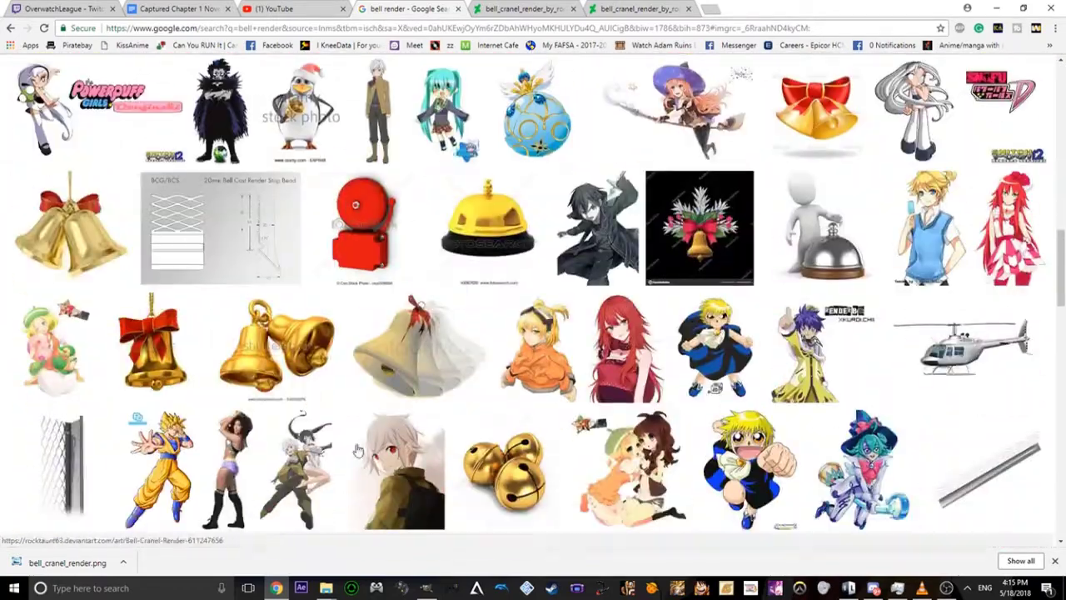
pyautogui.scroll(15, 453, 302)
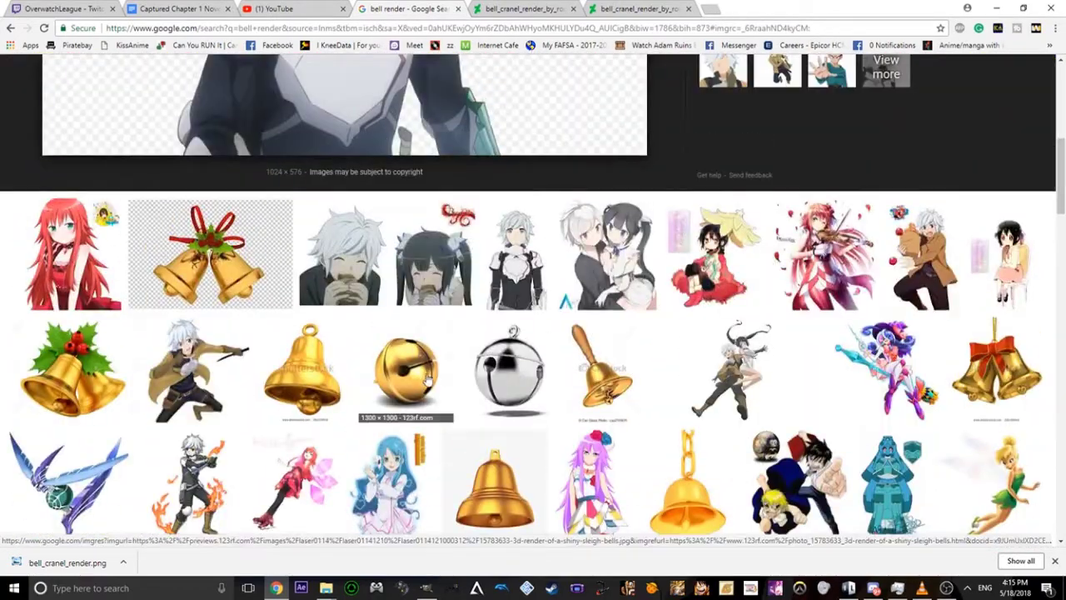
pyautogui.scroll(3, 388, 405)
pyautogui.scroll(-8, 191, 357)
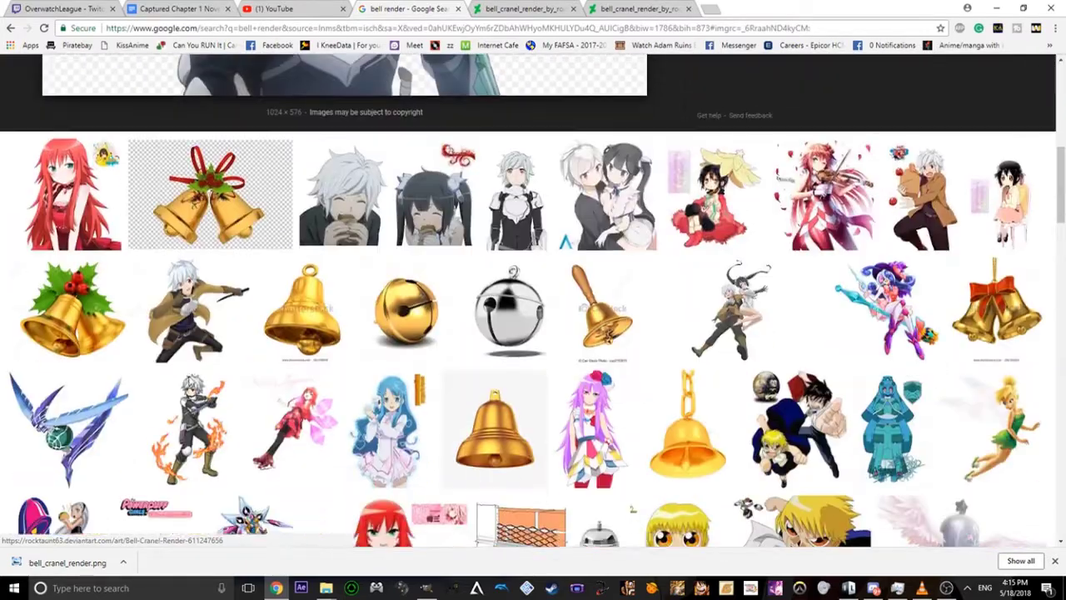
# Preview several bell pictures in the image results, including the paired golden bells and the shiny sleigh bell
pyautogui.click(178, 162)
pyautogui.scroll(-4, 176, 166)
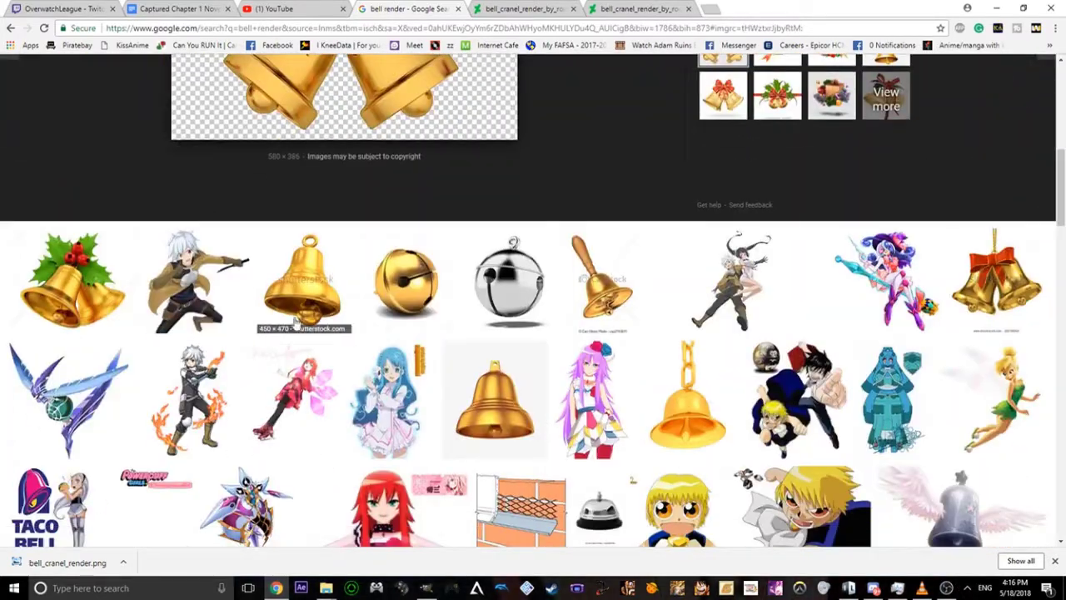
pyautogui.click(373, 269)
pyautogui.click(301, 96)
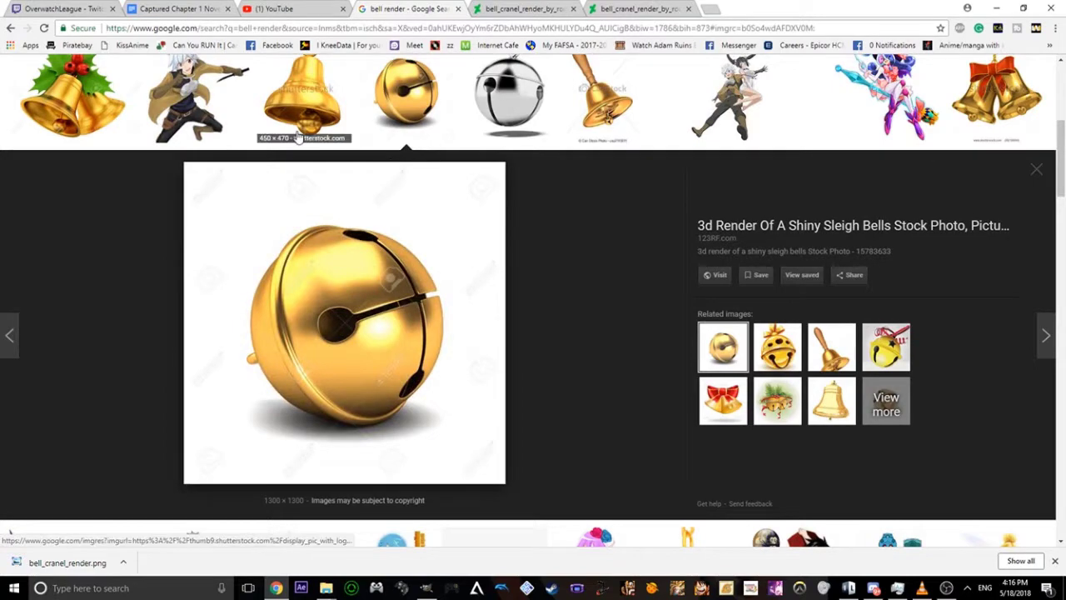
pyautogui.click(194, 104)
pyautogui.click(113, 125)
pyautogui.scroll(-3, 110, 162)
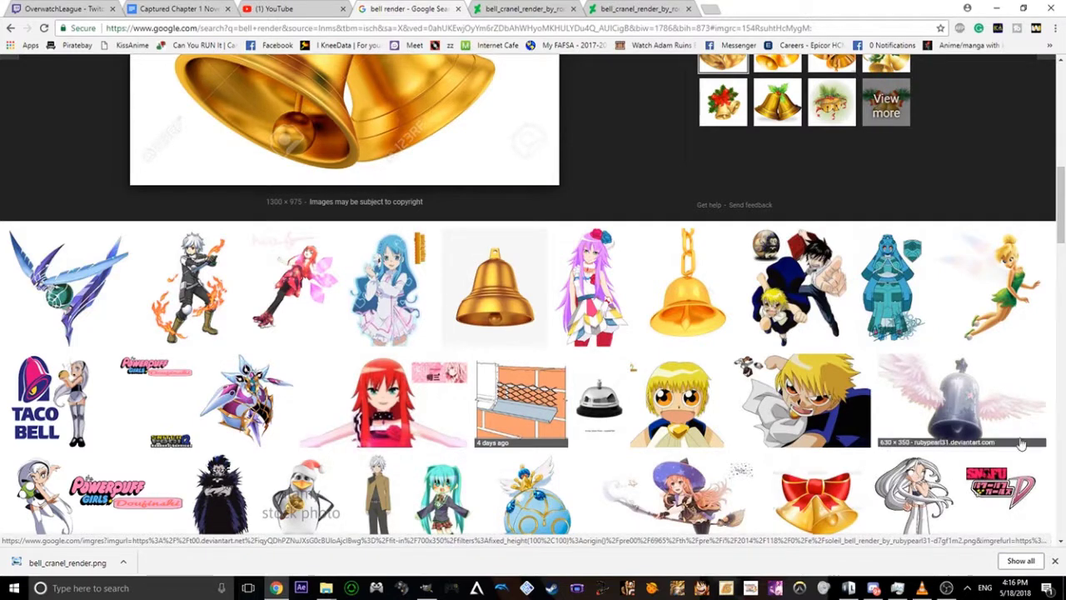
# Preview the "bell p 39 3ds" golden bell from Pinterest and open its image in a new browser tab
pyautogui.click(518, 294)
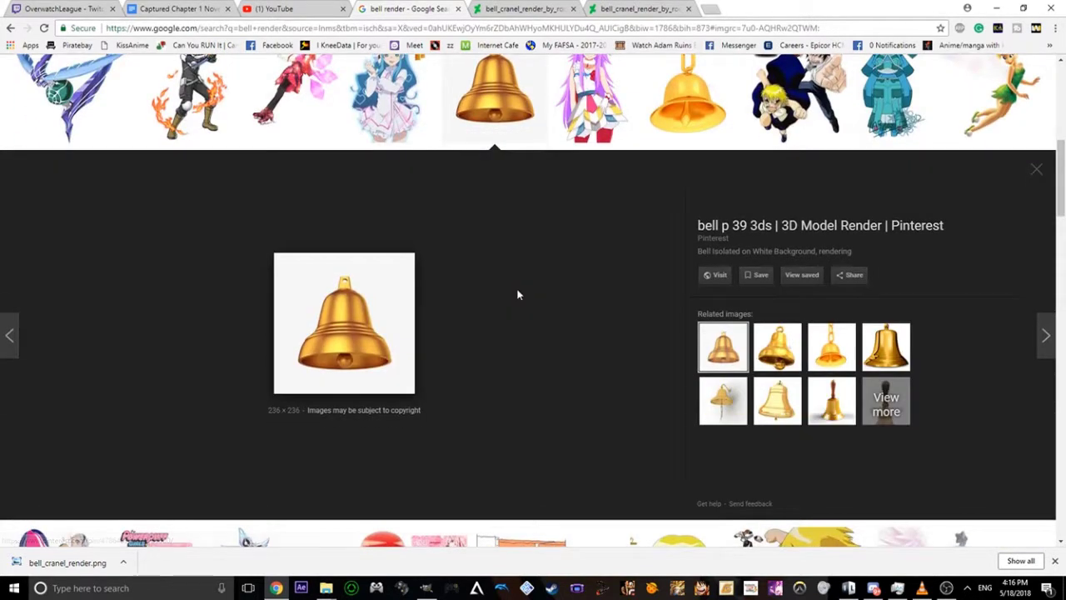
pyautogui.rightClick(345, 343)
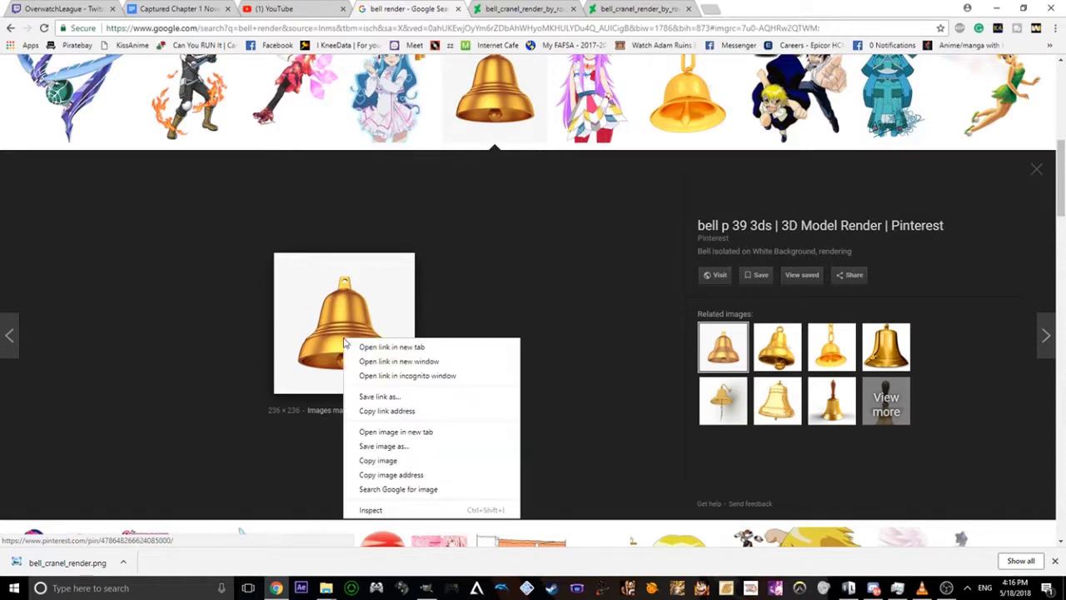
pyautogui.click(405, 432)
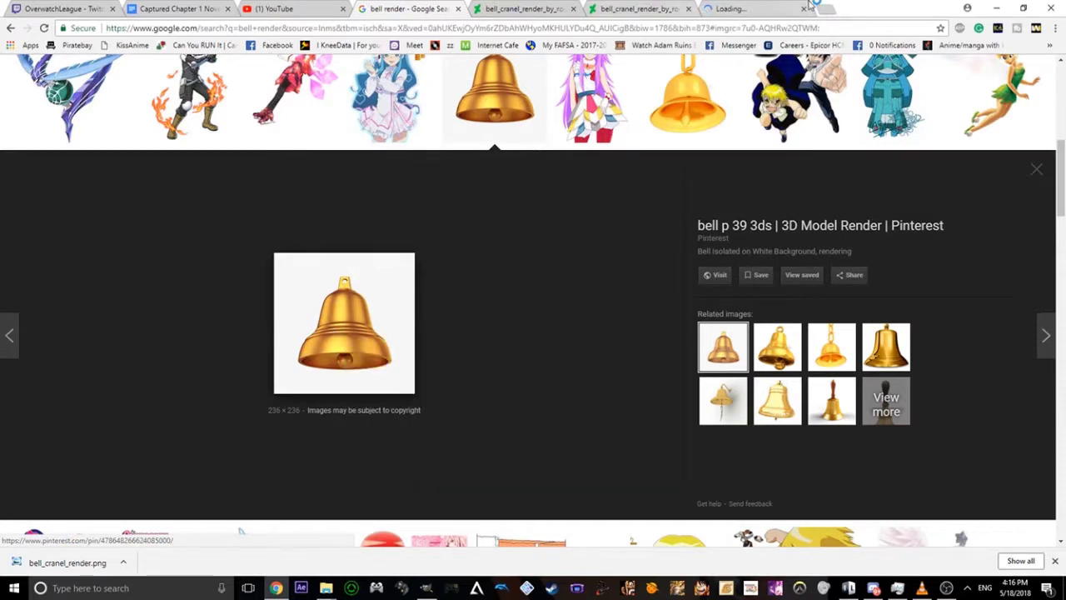
pyautogui.click(762, 6)
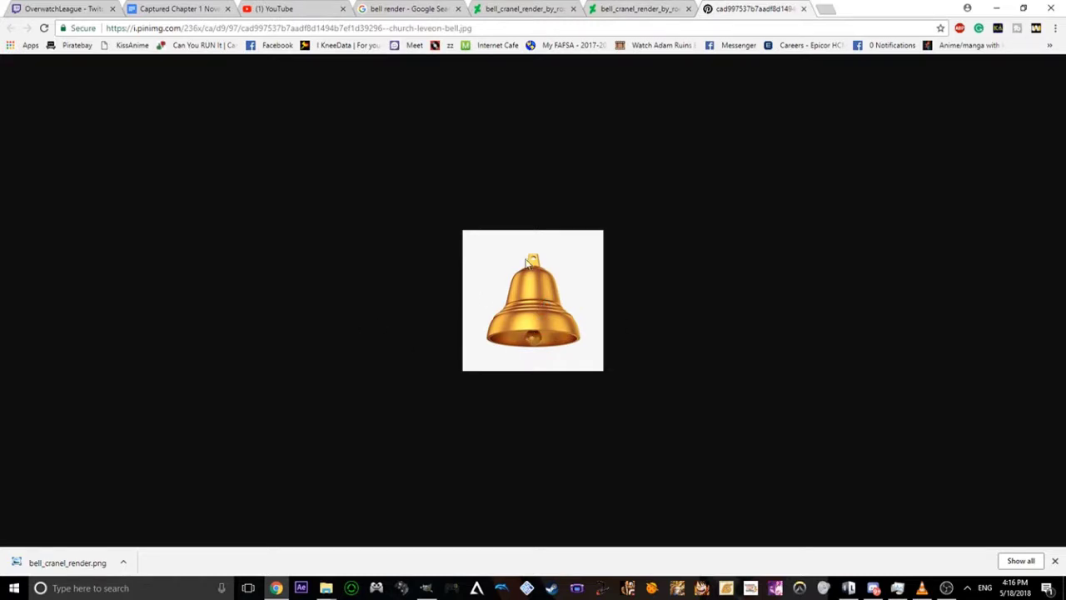
# Copy the golden bell image, switch to GIMP and paste it as a new image
pyautogui.rightClick(539, 307)
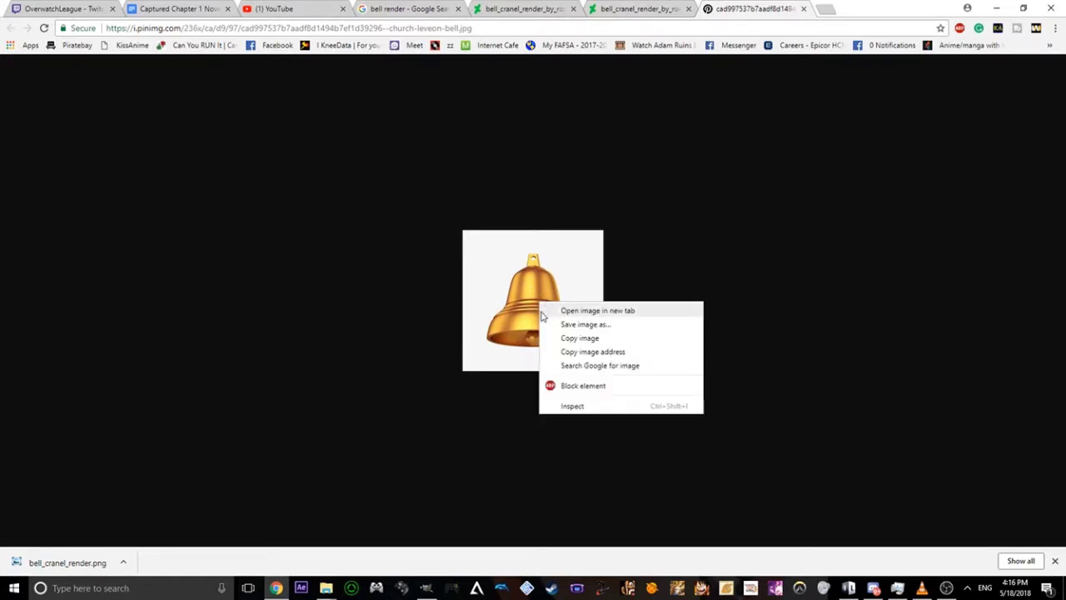
pyautogui.click(551, 337)
pyautogui.click(428, 587)
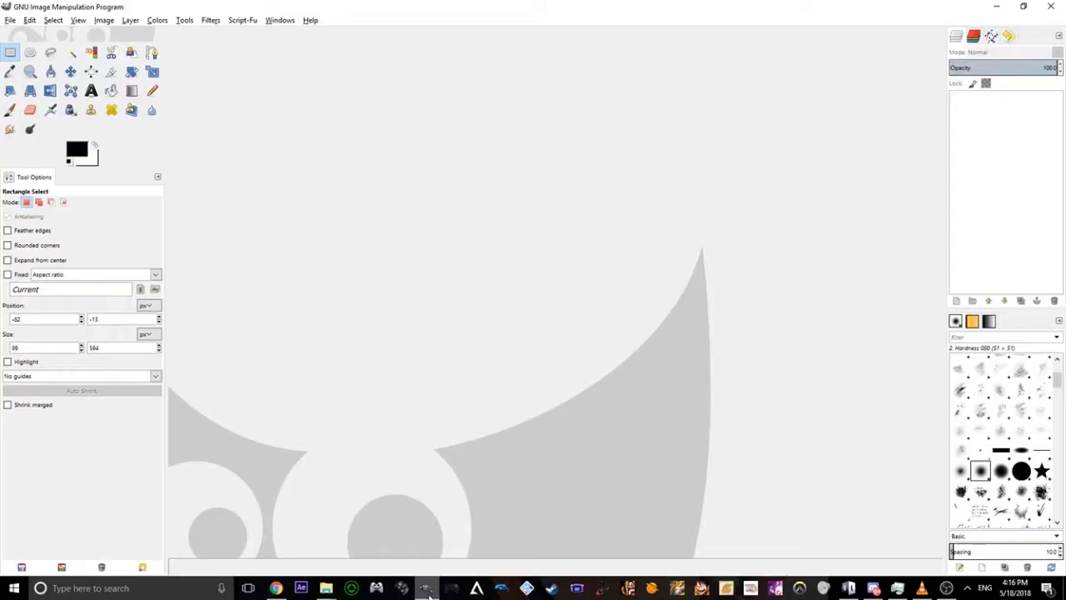
pyautogui.hotkey('ctrl', 'shift', 'v')
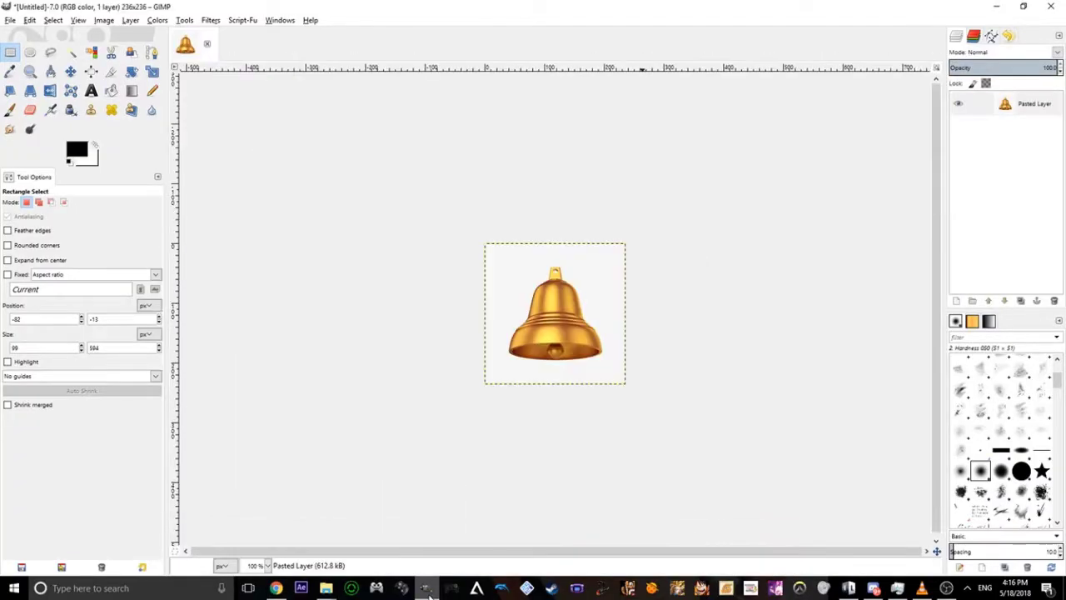
# Select the light background around the bell with the Fuzzy Select tool
pyautogui.scroll(4, 494, 417)
pyautogui.scroll(2, 498, 417)
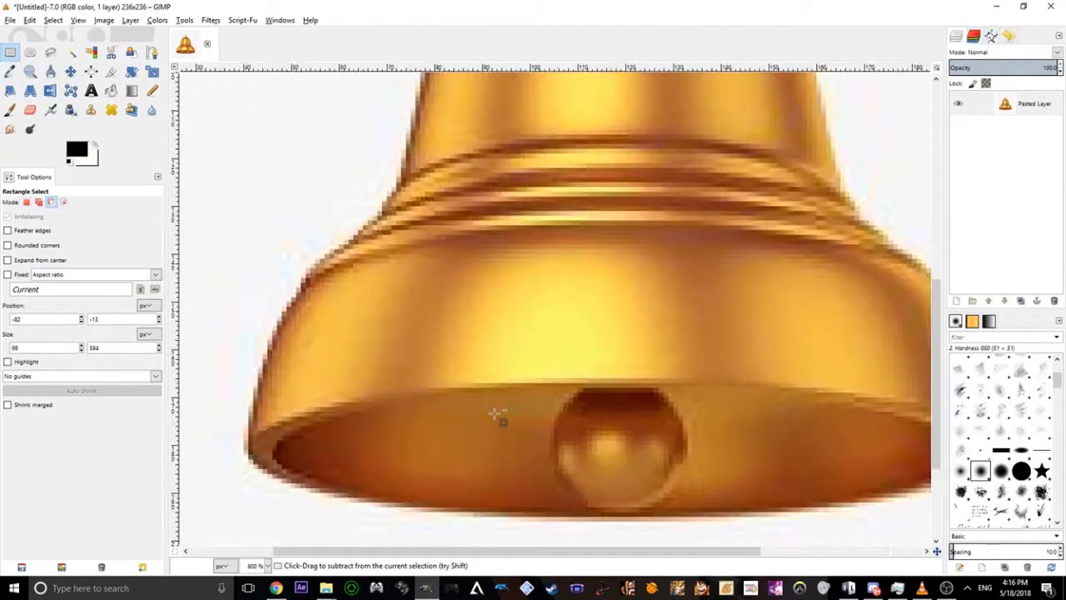
pyautogui.scroll(-2, 355, 434)
pyautogui.scroll(2, 354, 433)
pyautogui.scroll(-4, 492, 427)
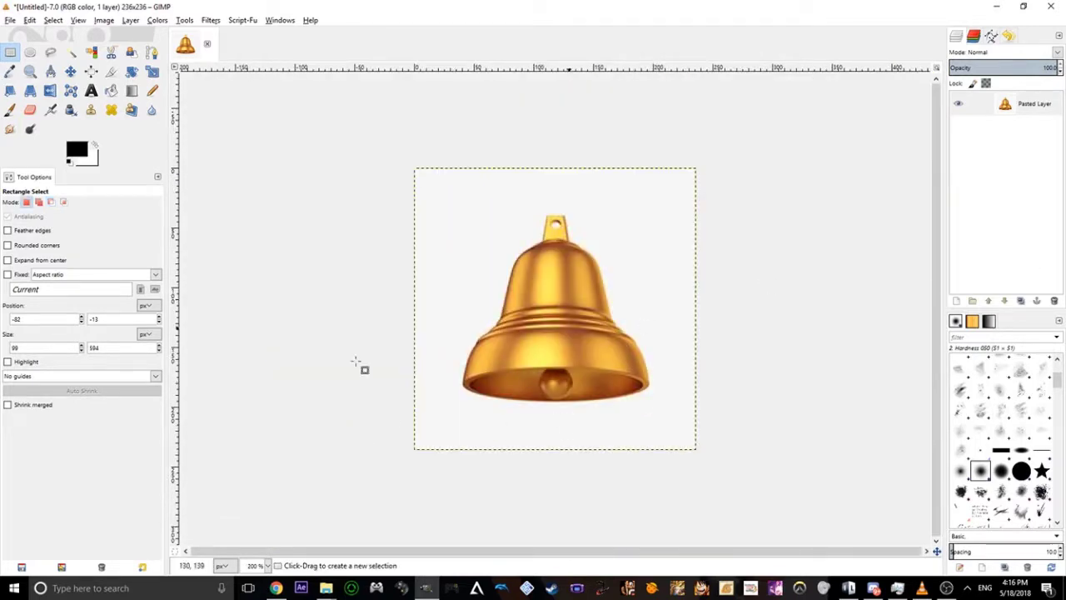
pyautogui.click(71, 53)
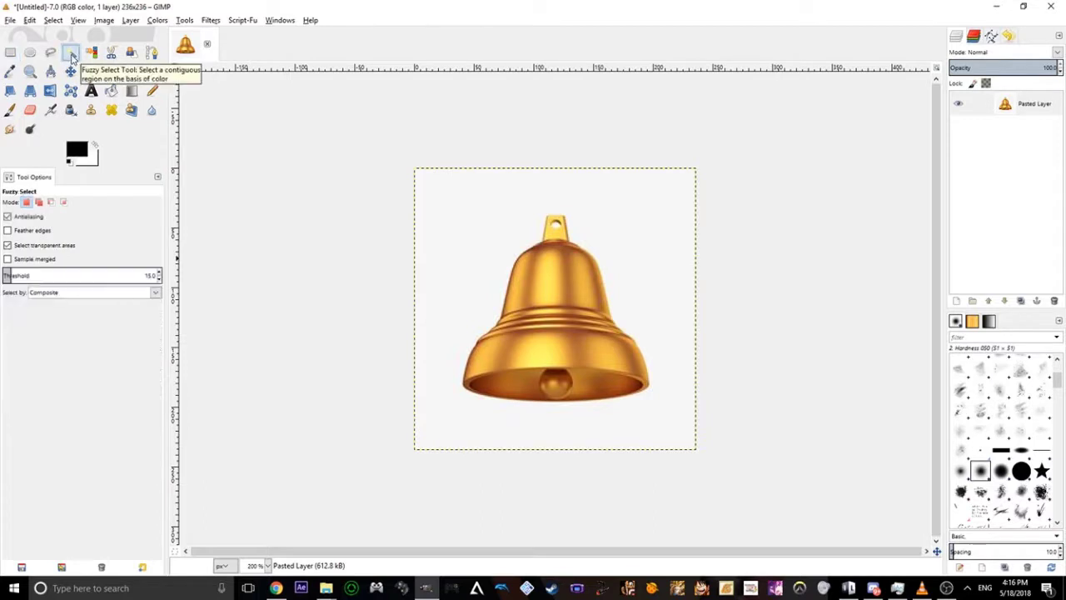
pyautogui.click(460, 193)
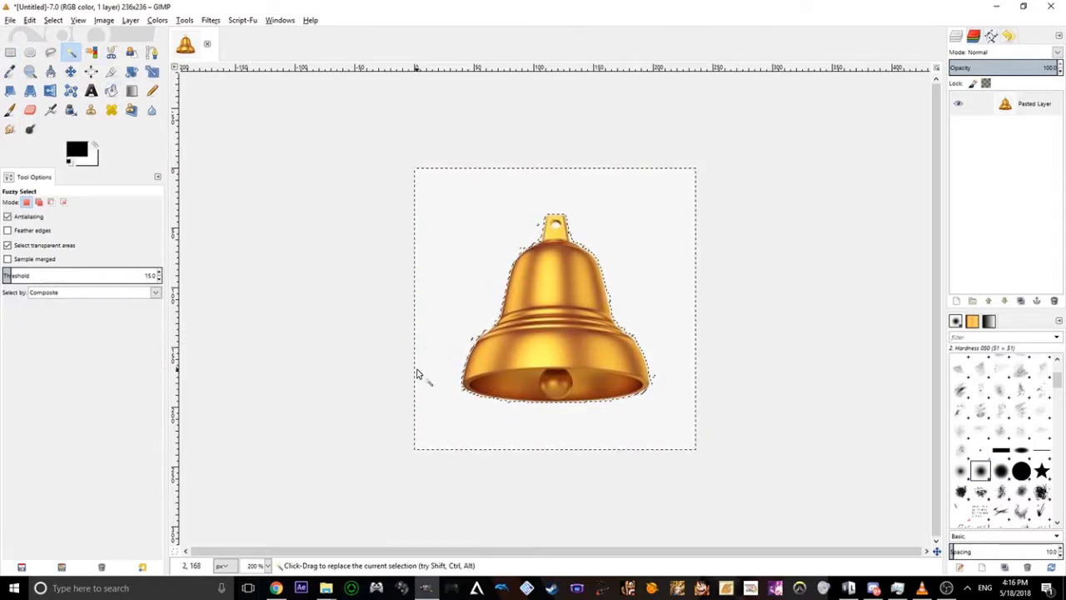
# Check the selection edge along the bell's outline, try cutting the background away, and undo the cut
pyautogui.keyDown('ctrl'); pyautogui.scroll(3, 435, 433); pyautogui.keyUp('ctrl')
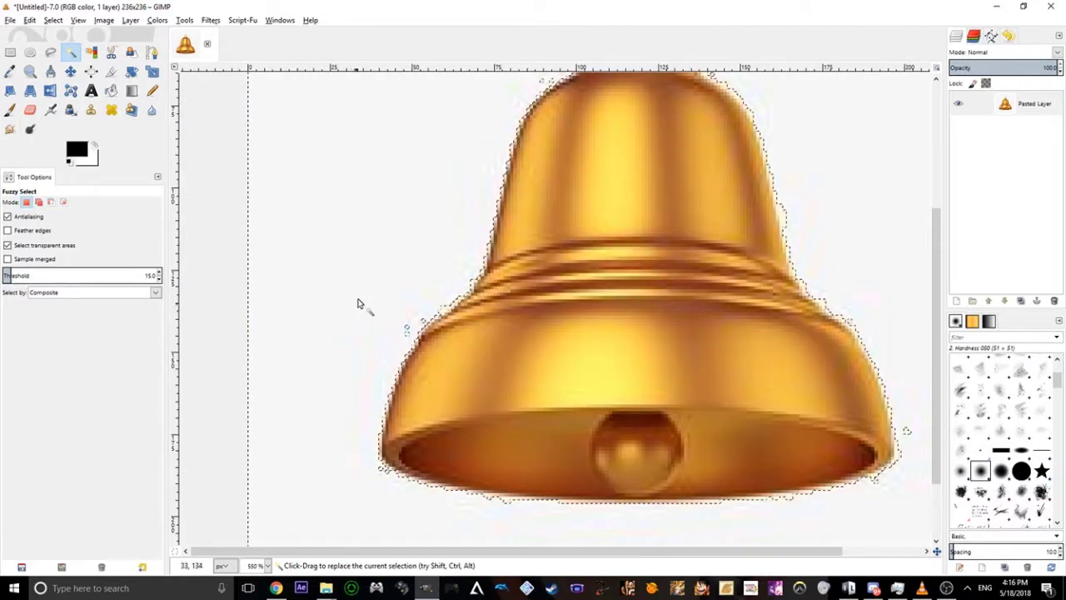
pyautogui.keyDown('ctrl'); pyautogui.scroll(2, 386, 281); pyautogui.keyUp('ctrl')
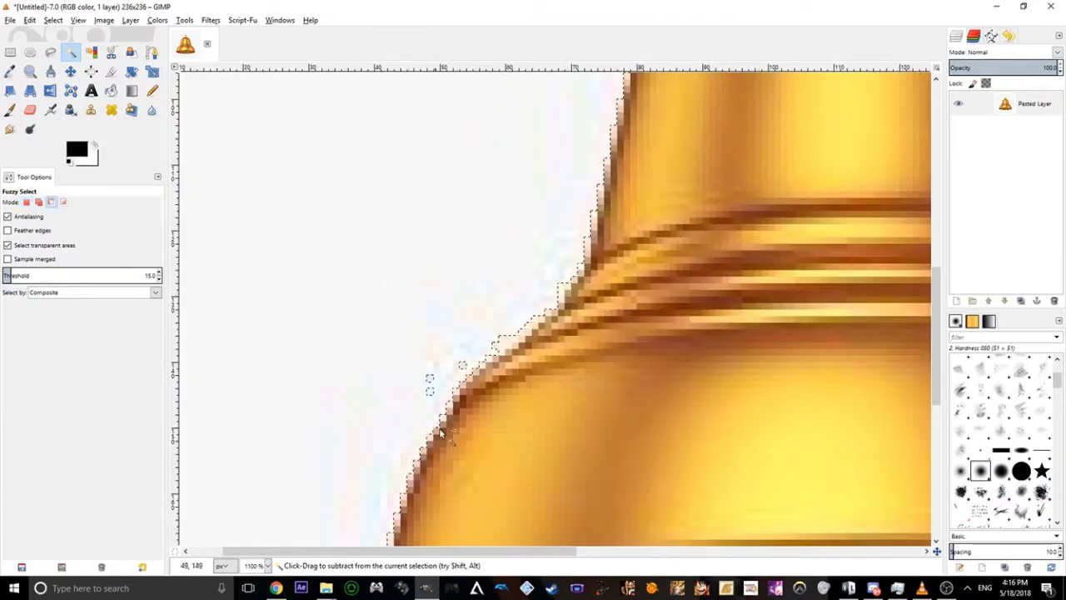
pyautogui.keyDown('ctrl'); pyautogui.scroll(3, 524, 315); pyautogui.keyUp('ctrl')
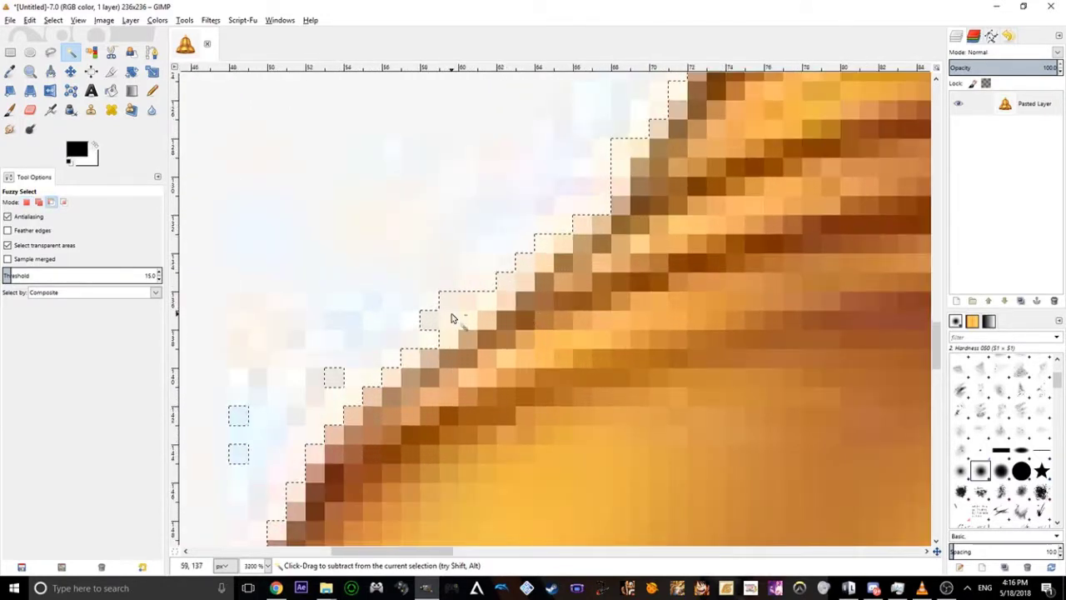
pyautogui.keyDown('ctrl'); pyautogui.scroll(1, 455, 318); pyautogui.keyUp('ctrl')
pyautogui.keyDown('ctrl'); pyautogui.scroll(-6, 533, 250); pyautogui.keyUp('ctrl')
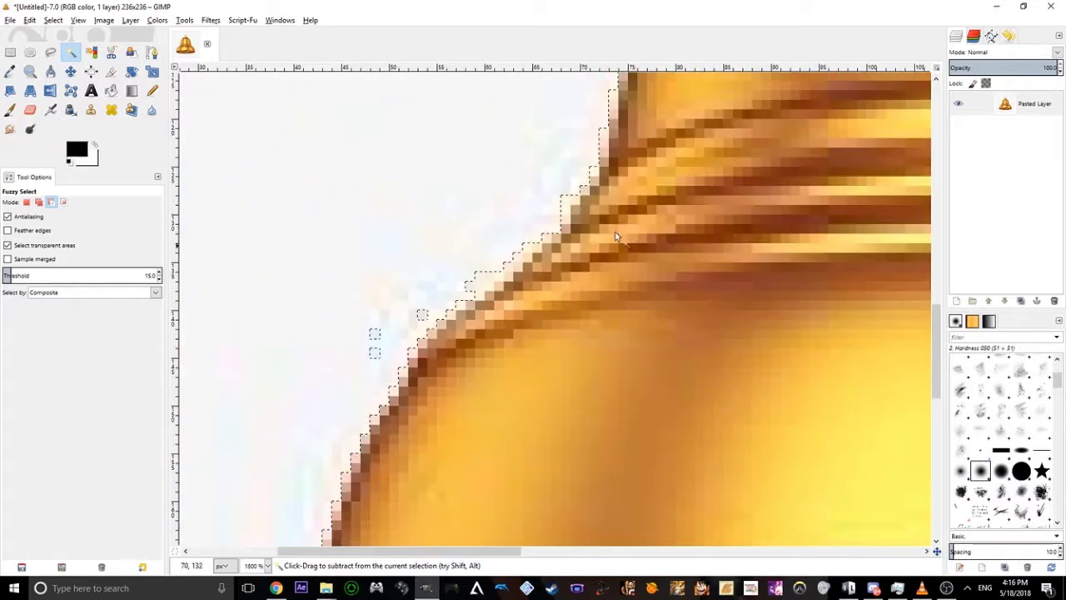
pyautogui.keyDown('ctrl'); pyautogui.scroll(-1, 688, 233); pyautogui.keyUp('ctrl')
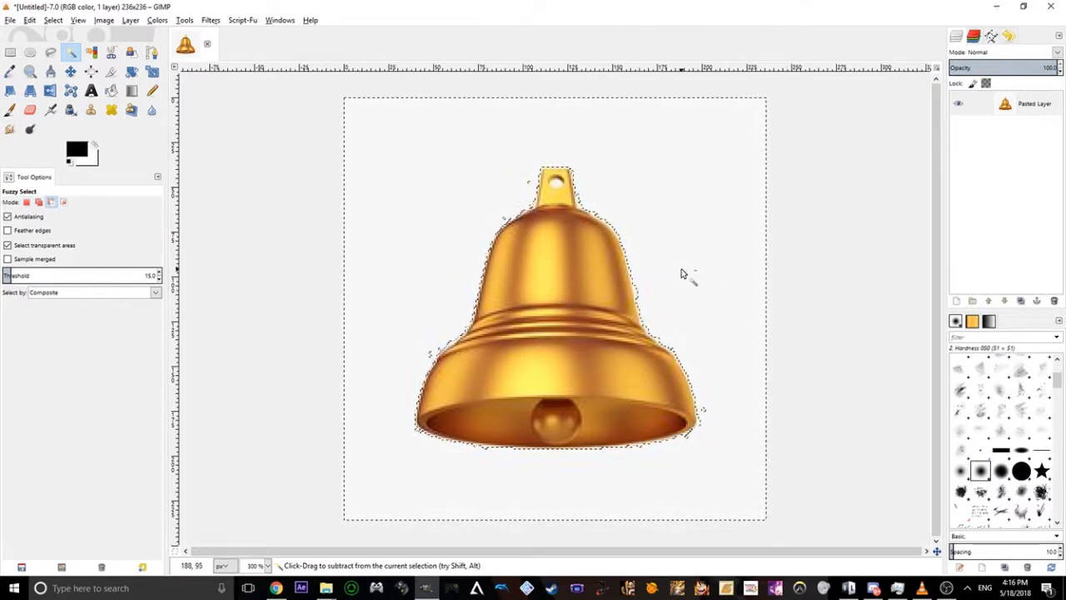
pyautogui.hotkey('ctrl', 'x')
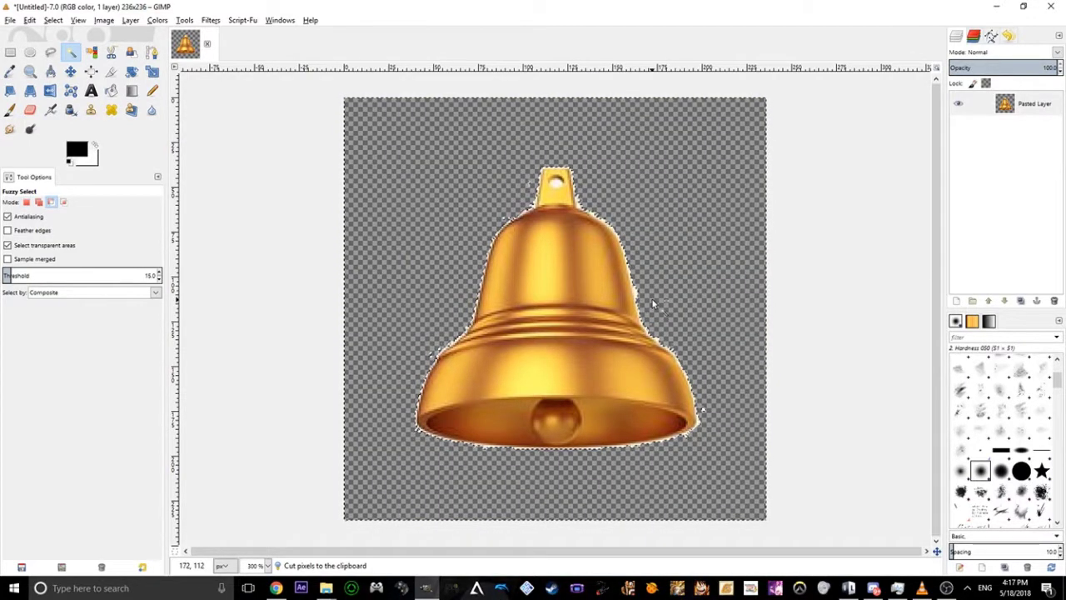
pyautogui.hotkey('ctrl', 'z')
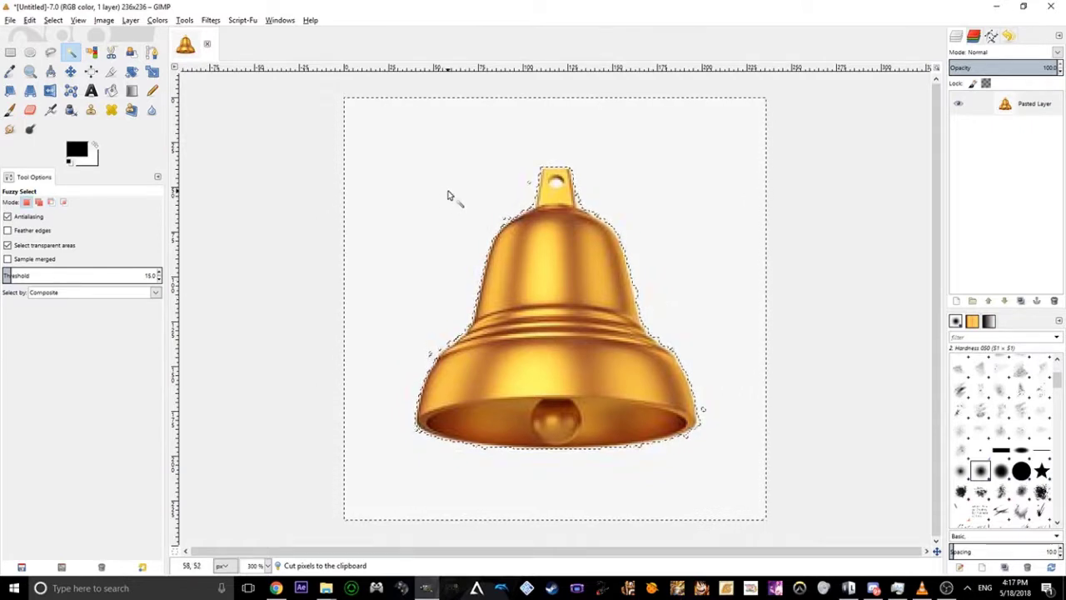
# Reselect the light background around the bell with Fuzzy Select, raising the threshold until the selection follows the bell's outline closely
pyautogui.click(353, 114)
pyautogui.moveTo(353, 114); pyautogui.dragTo(428, 119)
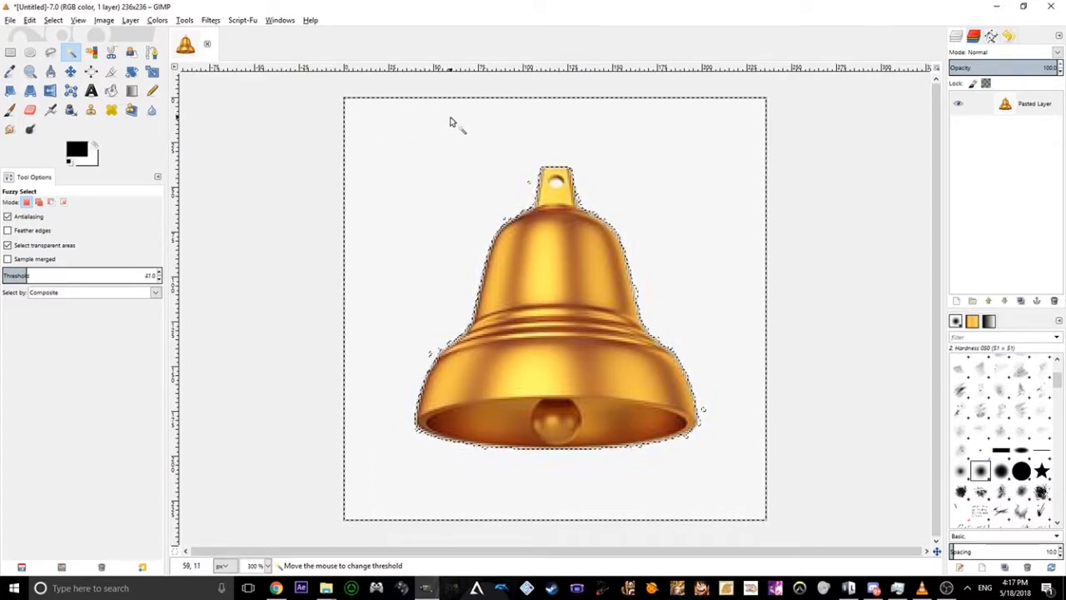
pyautogui.moveTo(467, 127); pyautogui.dragTo(548, 121)
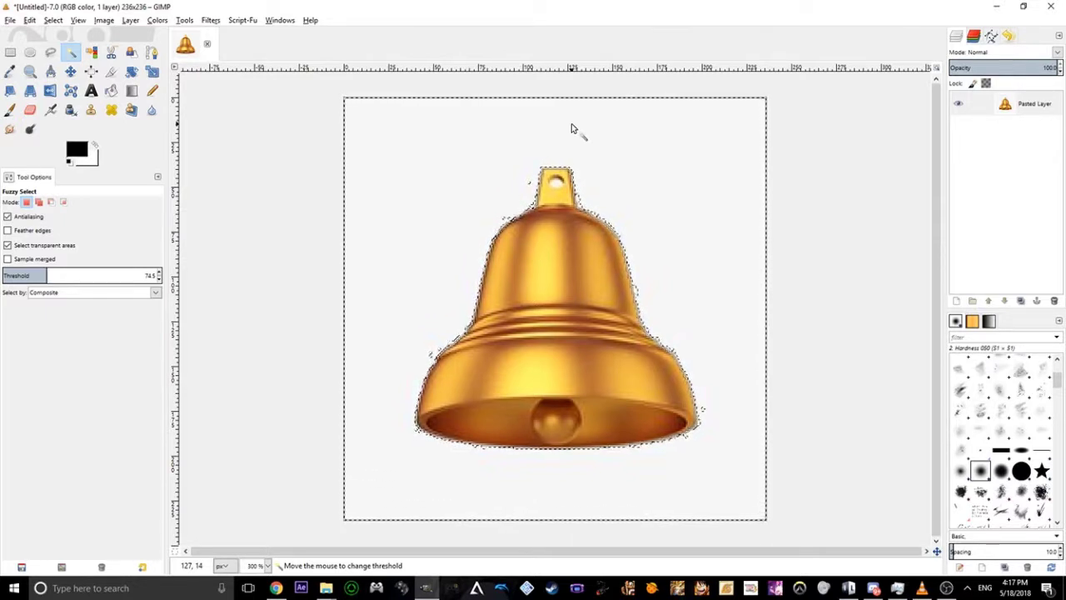
pyautogui.moveTo(571, 124); pyautogui.dragTo(571, 124)
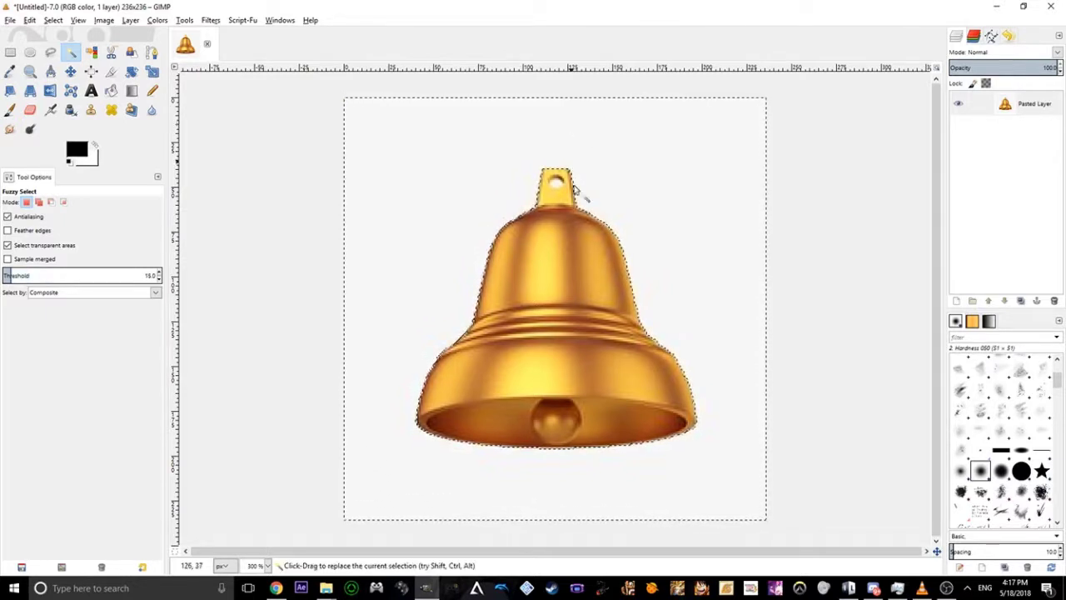
pyautogui.scroll(5, 549, 458)
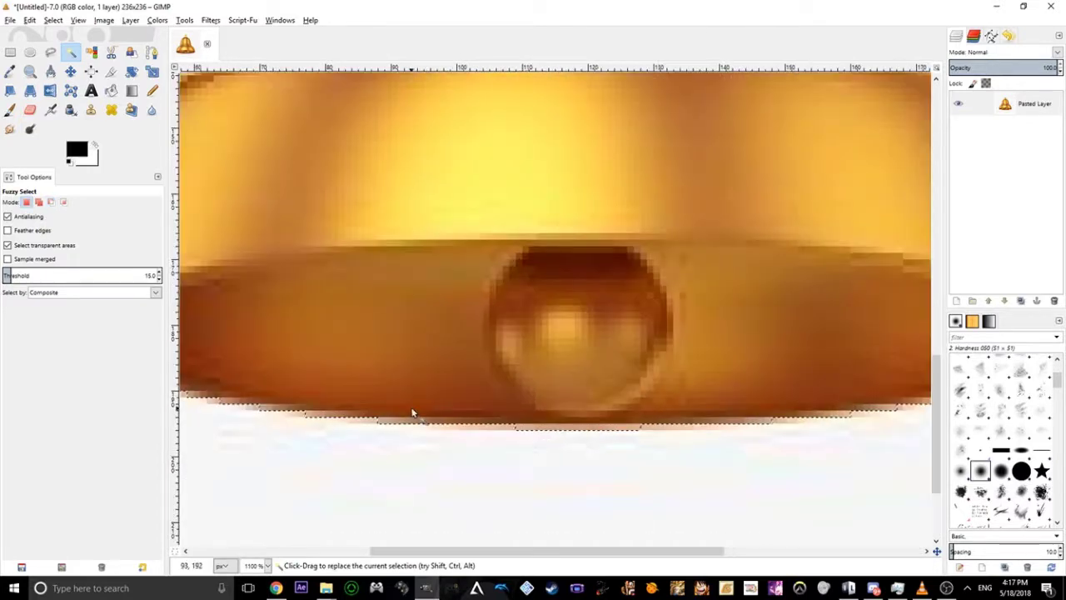
pyautogui.scroll(-2, 413, 412)
pyautogui.scroll(5, 403, 371)
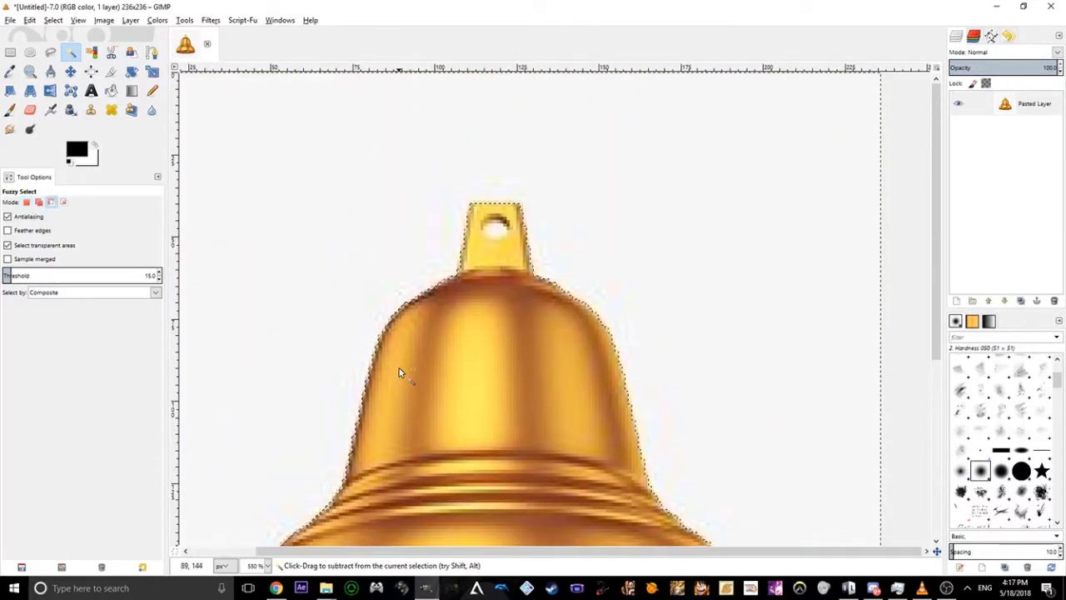
# Cut the selected background away to transparency and inspect the bell's edges for leftovers
pyautogui.hotkey('ctrl', 'x')
pyautogui.scroll(-1, 400, 374)
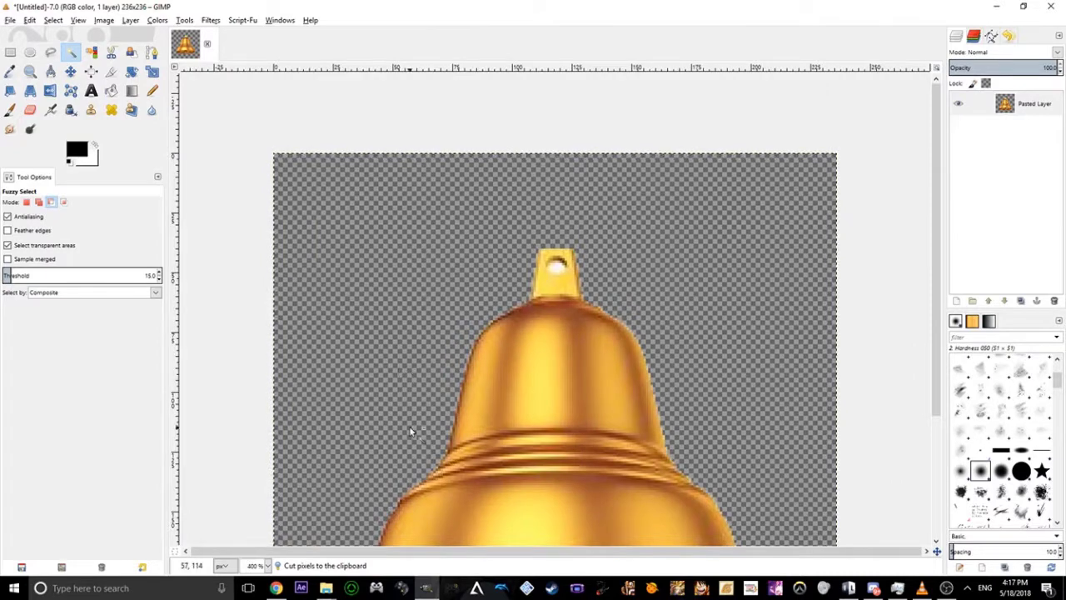
pyautogui.scroll(-1, 410, 432)
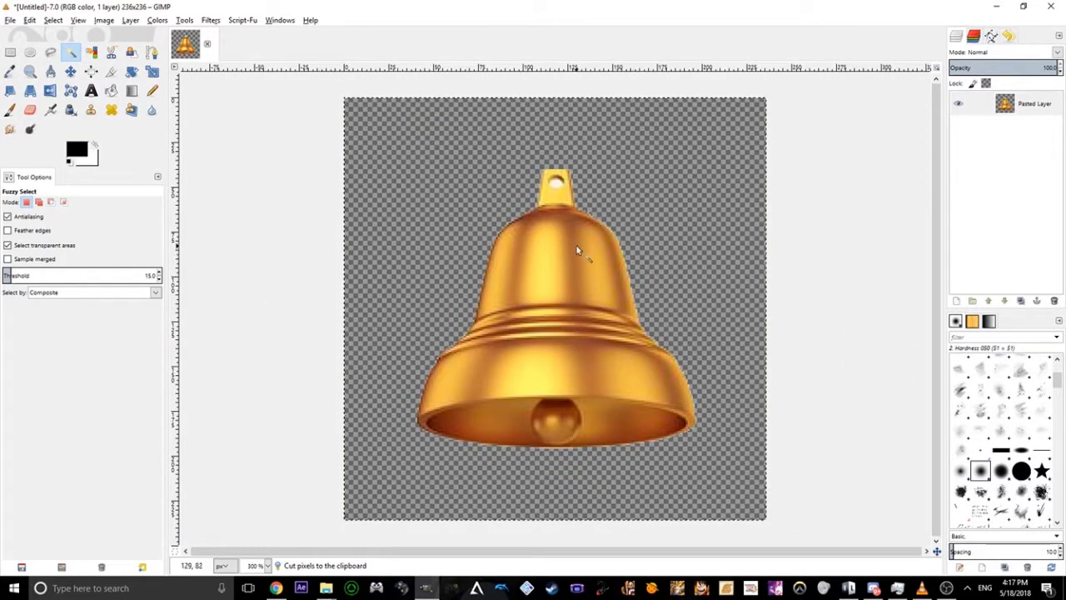
pyautogui.scroll(1, 511, 336)
pyautogui.scroll(-3, 511, 419)
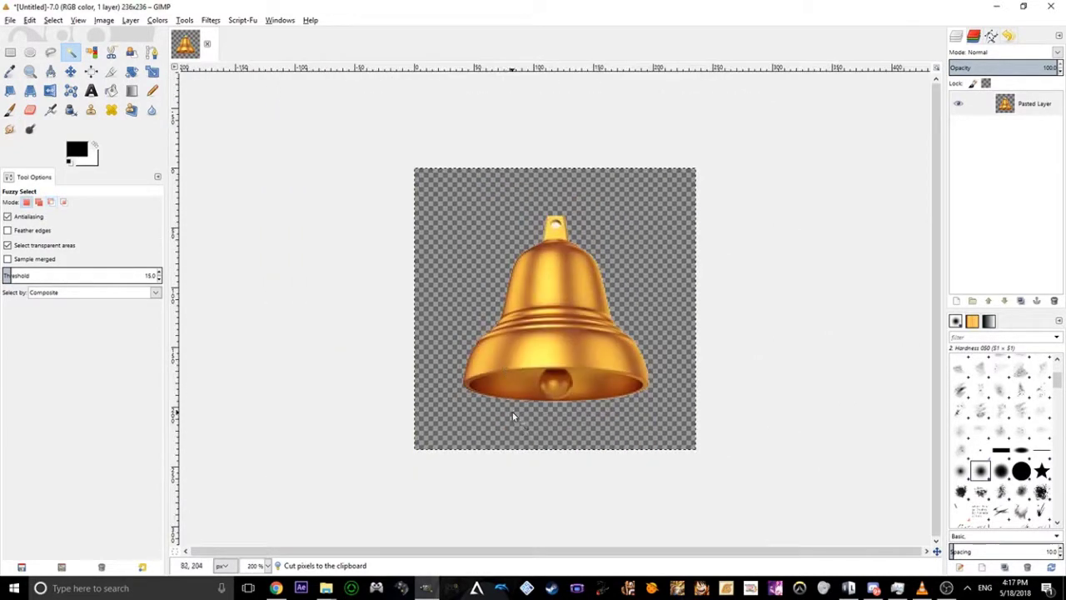
pyautogui.scroll(4, 522, 424)
pyautogui.scroll(-6, 523, 422)
pyautogui.scroll(-1, 521, 422)
pyautogui.scroll(7, 521, 422)
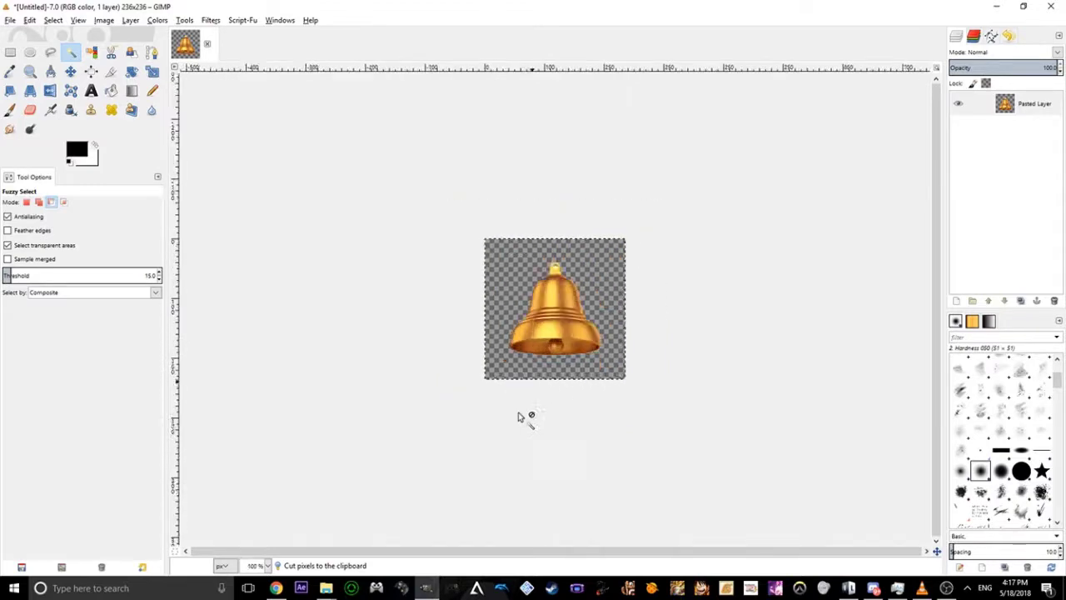
pyautogui.scroll(2, 535, 197)
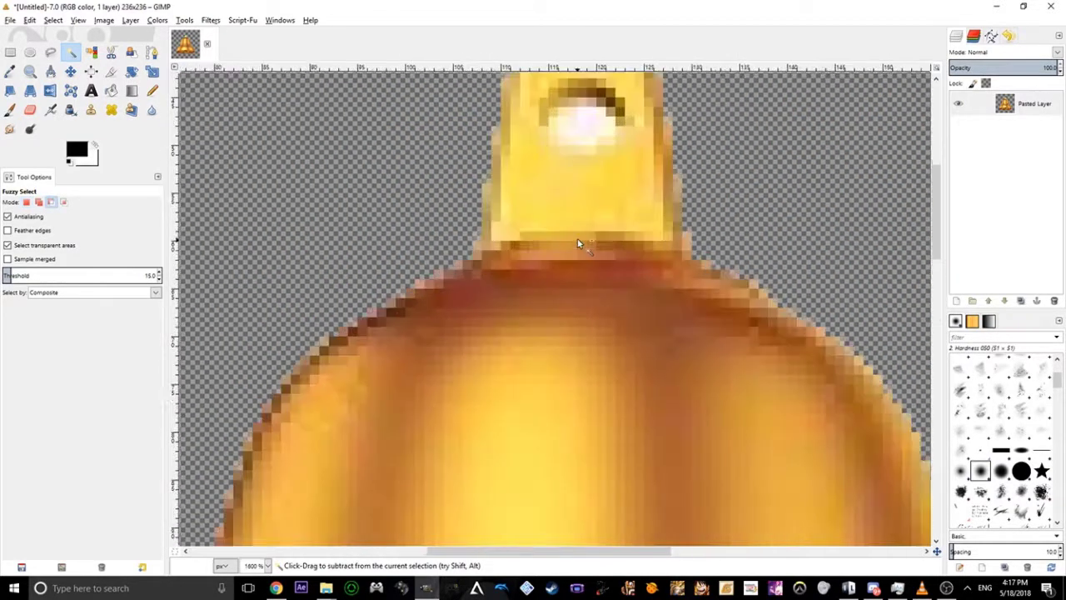
# Select the white area inside the hole of the bell's hanger with a raised Fuzzy Select threshold and cut it out
pyautogui.click(580, 240)
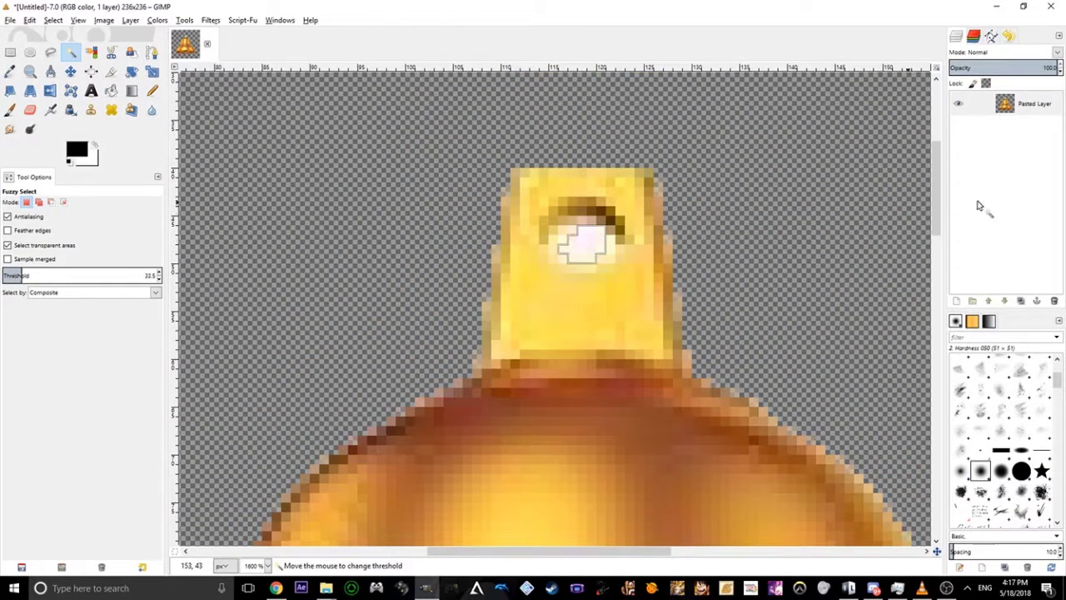
pyautogui.scroll(-2, 566, 242)
pyautogui.scroll(-3, 555, 242)
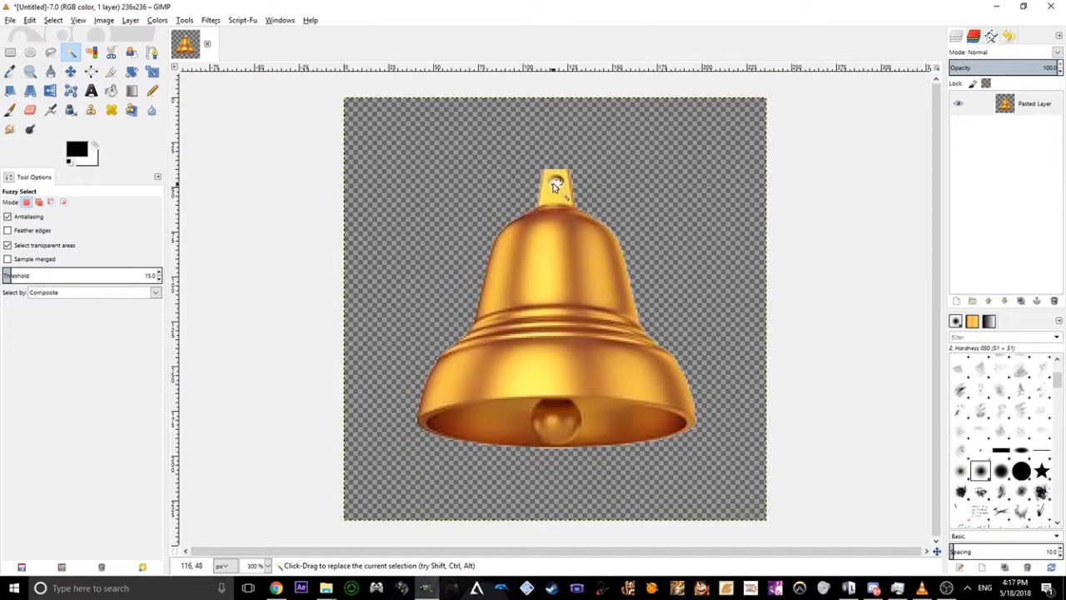
pyautogui.moveTo(556, 181); pyautogui.dragTo(743, 166)
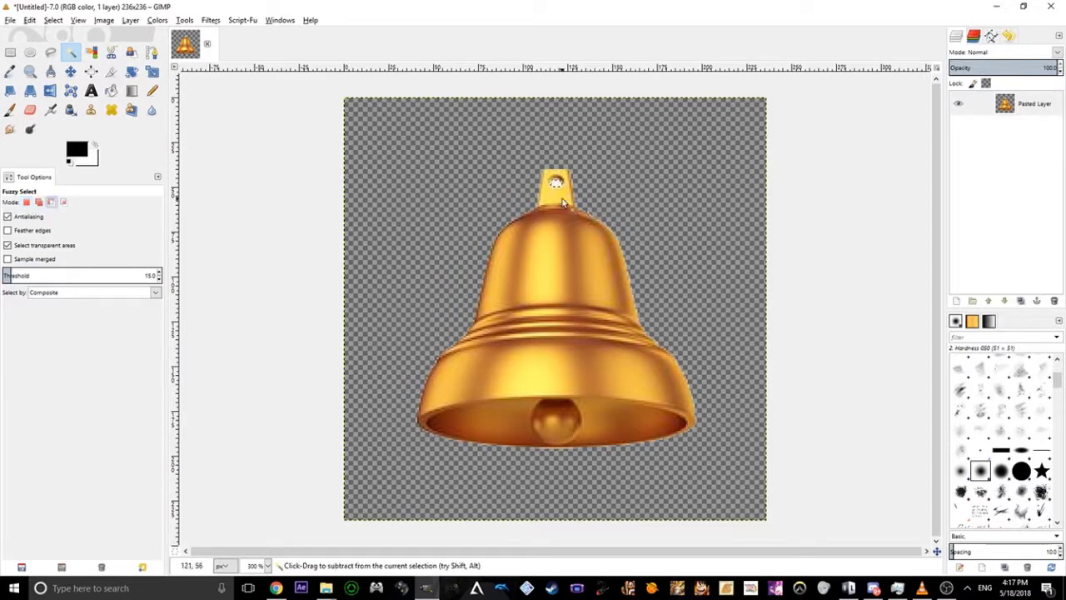
pyautogui.scroll(5, 561, 226)
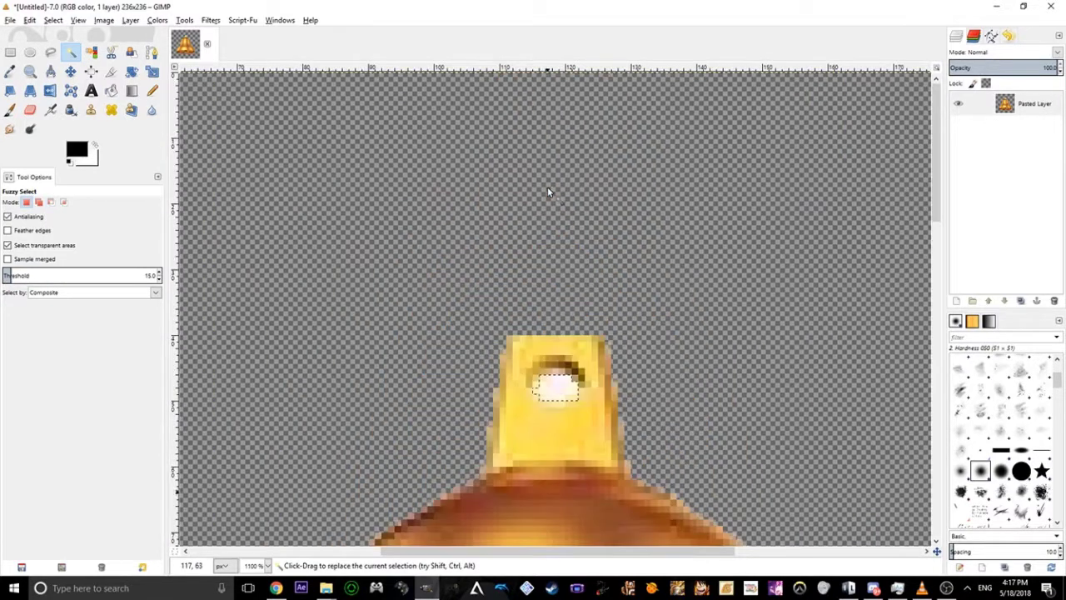
pyautogui.scroll(-5, 543, 403)
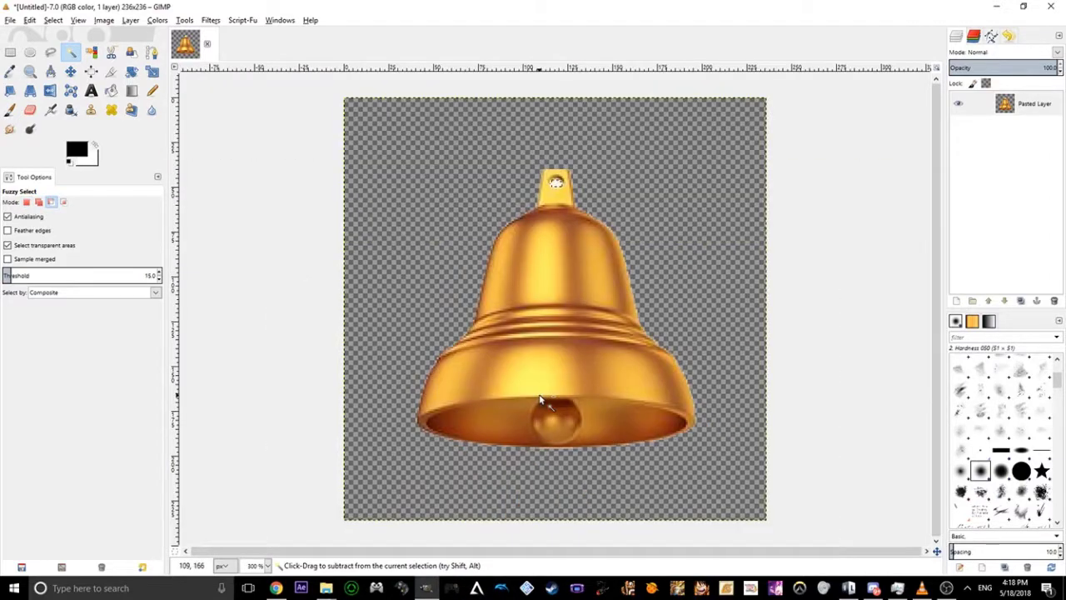
pyautogui.hotkey('ctrl', 'x')
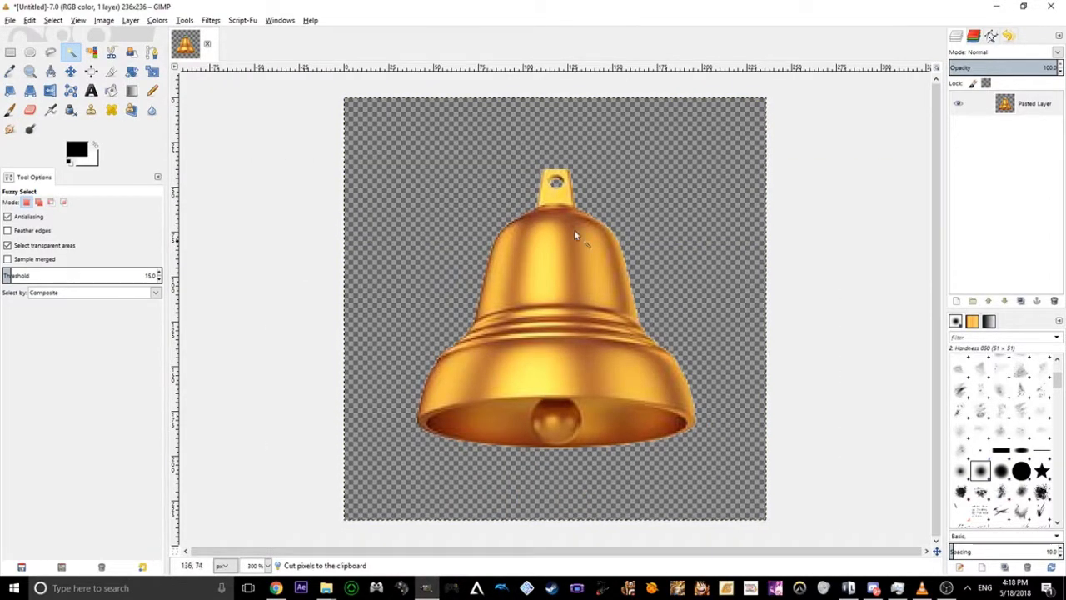
# Select the bell from its layer's alpha, cut it and paste it as a new tightly cropped image
pyautogui.rightClick(1025, 102)
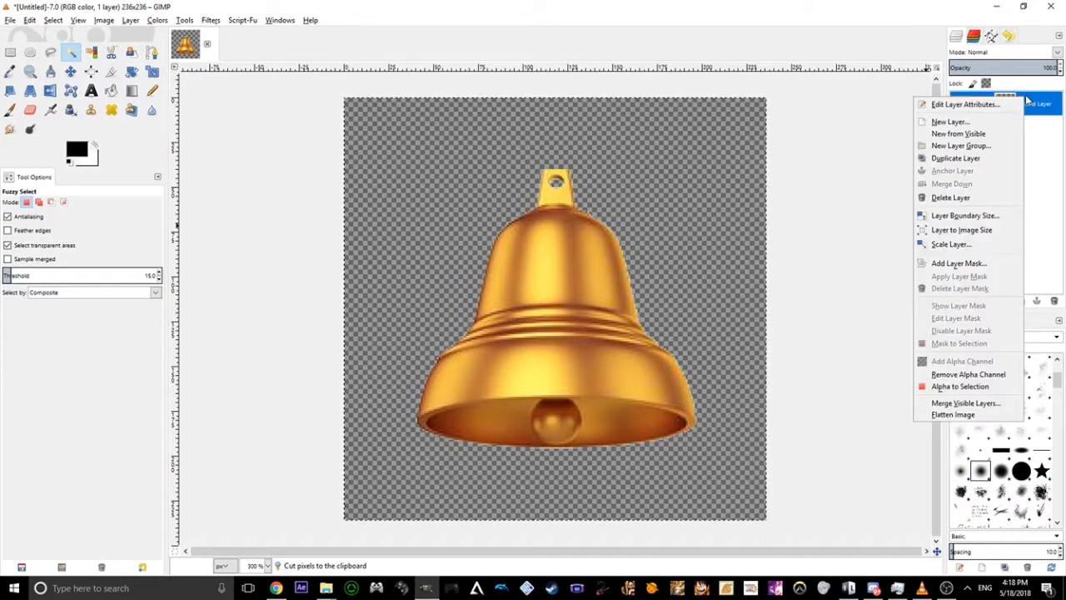
pyautogui.click(954, 386)
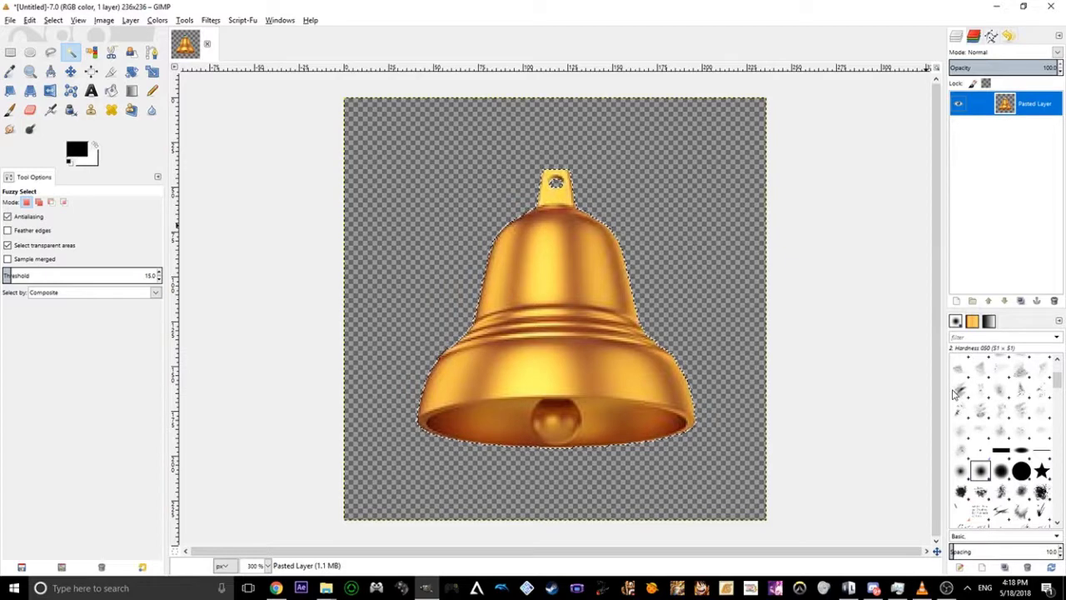
pyautogui.hotkey('ctrl', 'x')
pyautogui.hotkey('ctrl', 'shift', 'v')
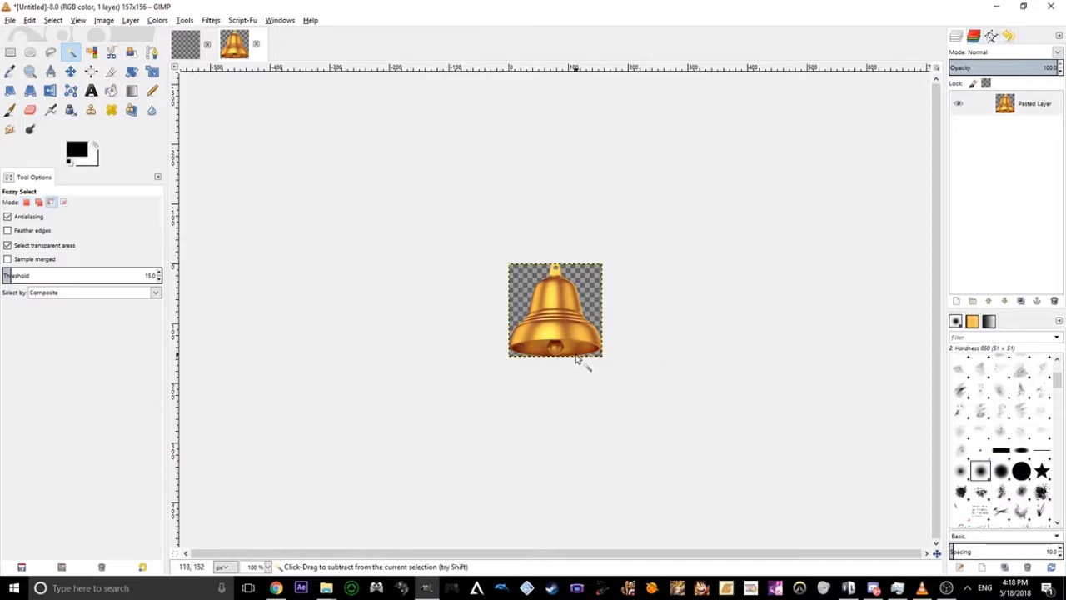
pyautogui.keyDown('ctrl'); pyautogui.scroll(3, 586, 362); pyautogui.keyUp('ctrl')
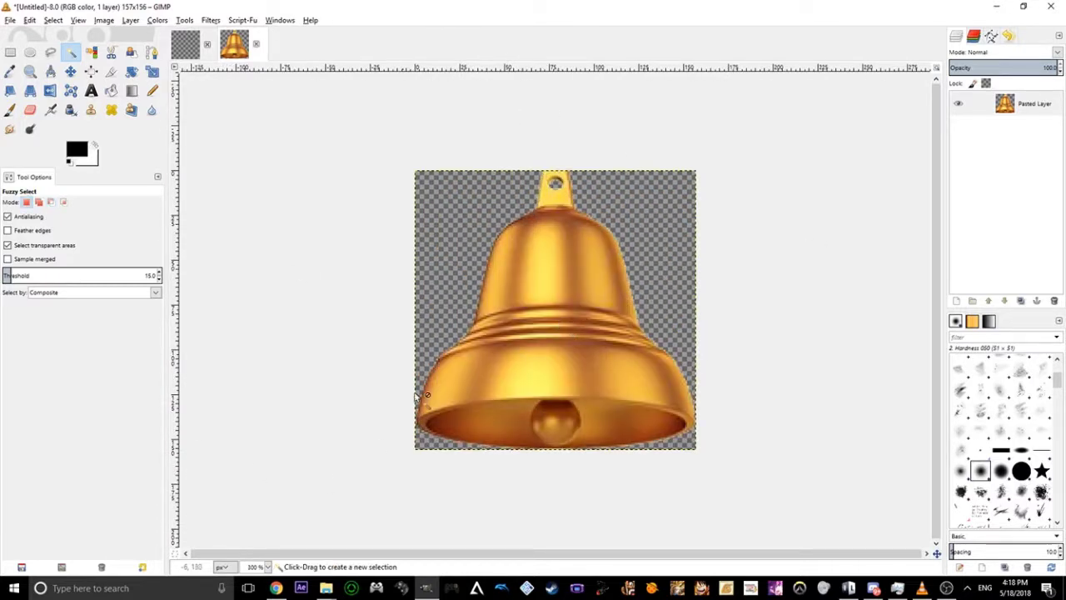
# Export the cropped bell as Bell.png to the Pictures folder with the offered PNG options
pyautogui.click(10, 20)
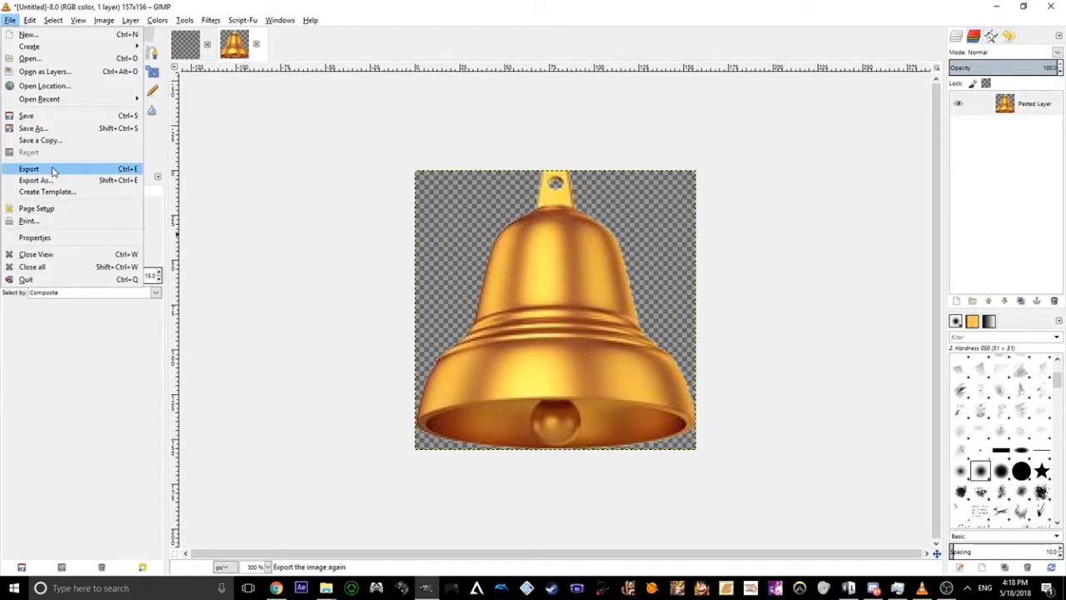
pyautogui.click(50, 169)
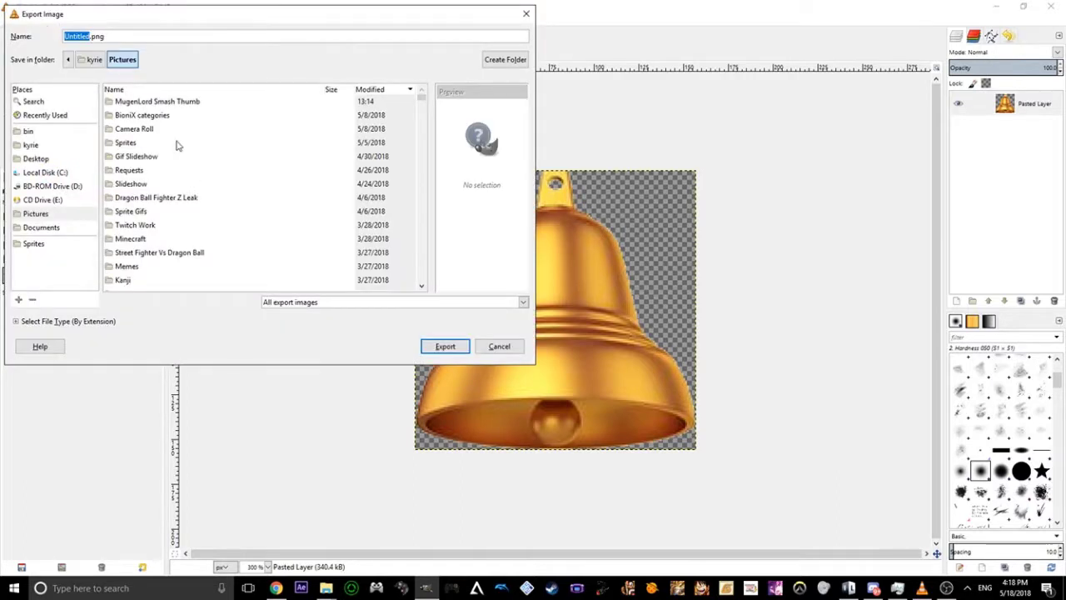
pyautogui.write('Bell')
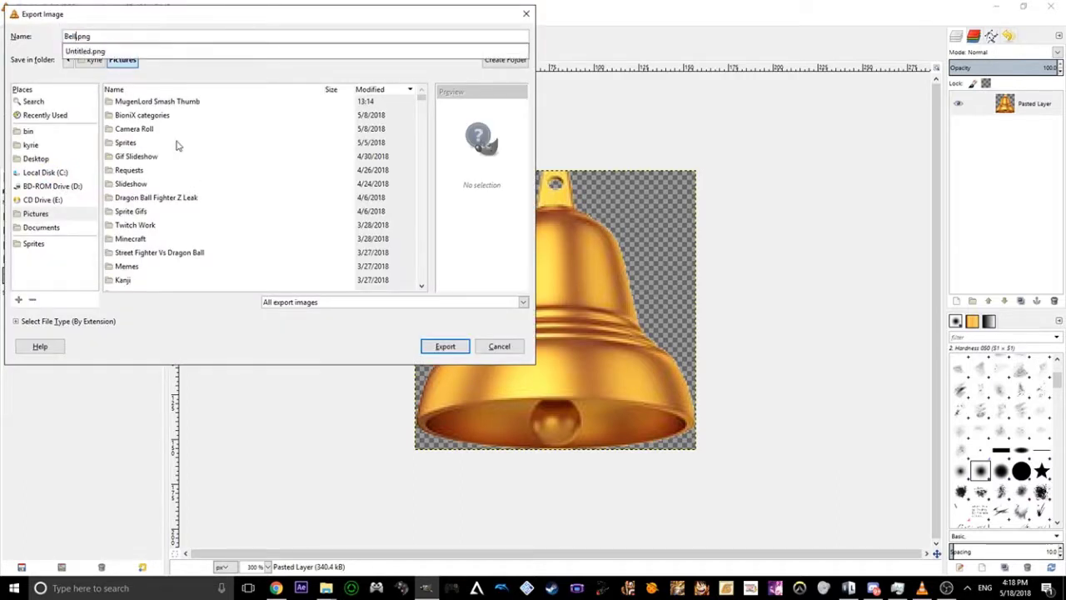
pyautogui.click(432, 348)
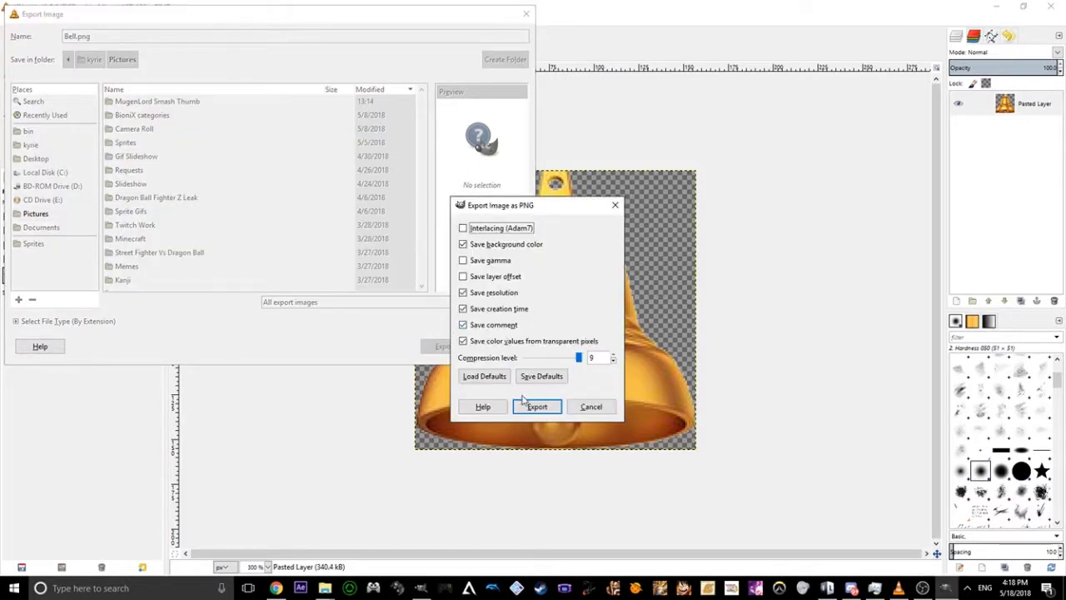
pyautogui.click(524, 405)
# Switch to Discord and open the Emoji page of the Clothespins server settings
pyautogui.click(873, 588)
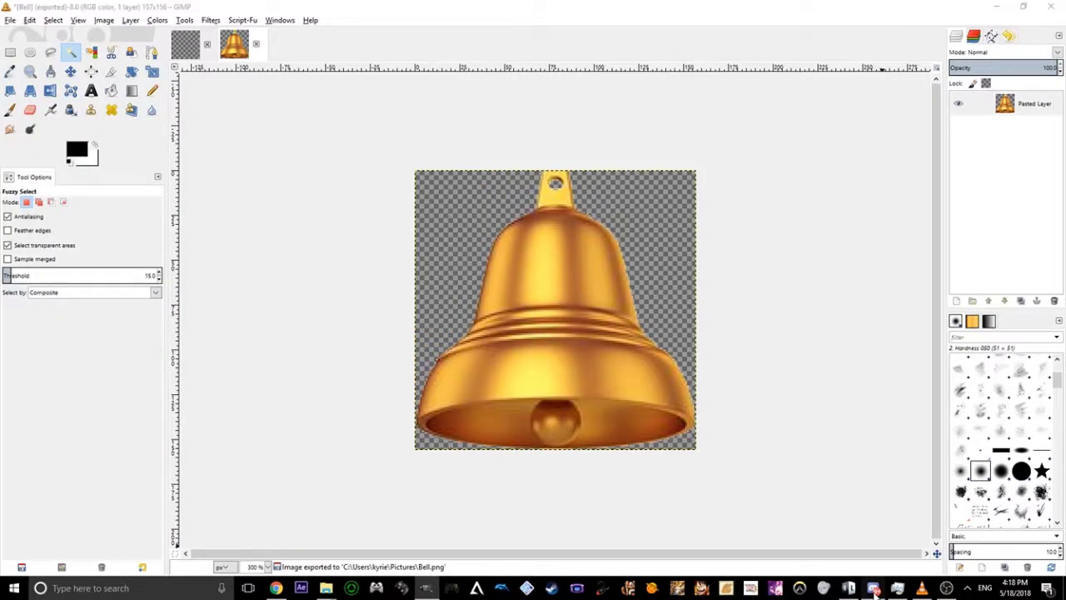
pyautogui.click(160, 90)
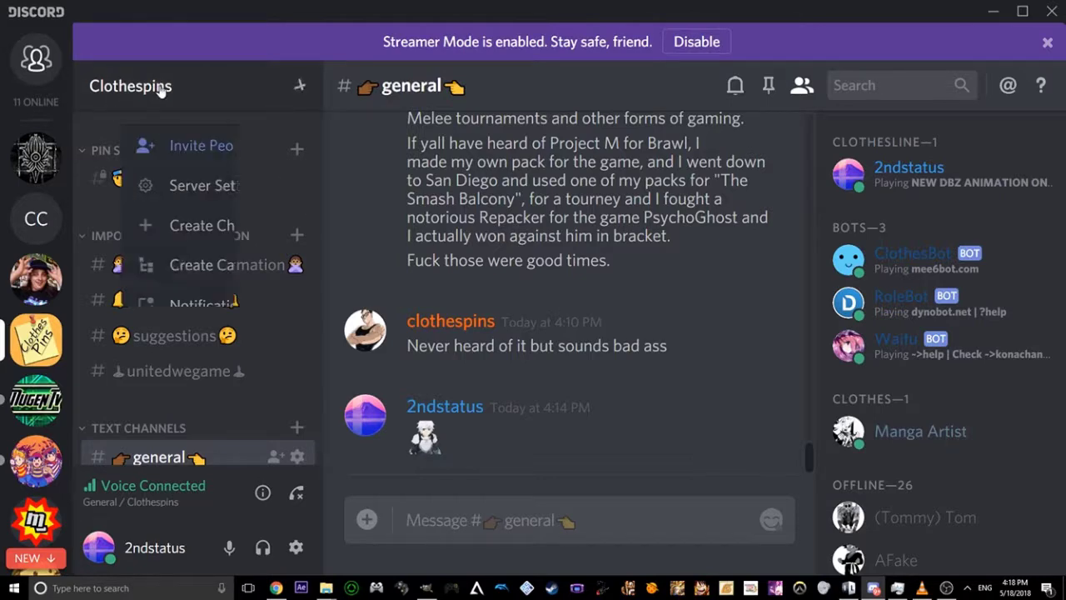
pyautogui.click(177, 186)
pyautogui.click(83, 301)
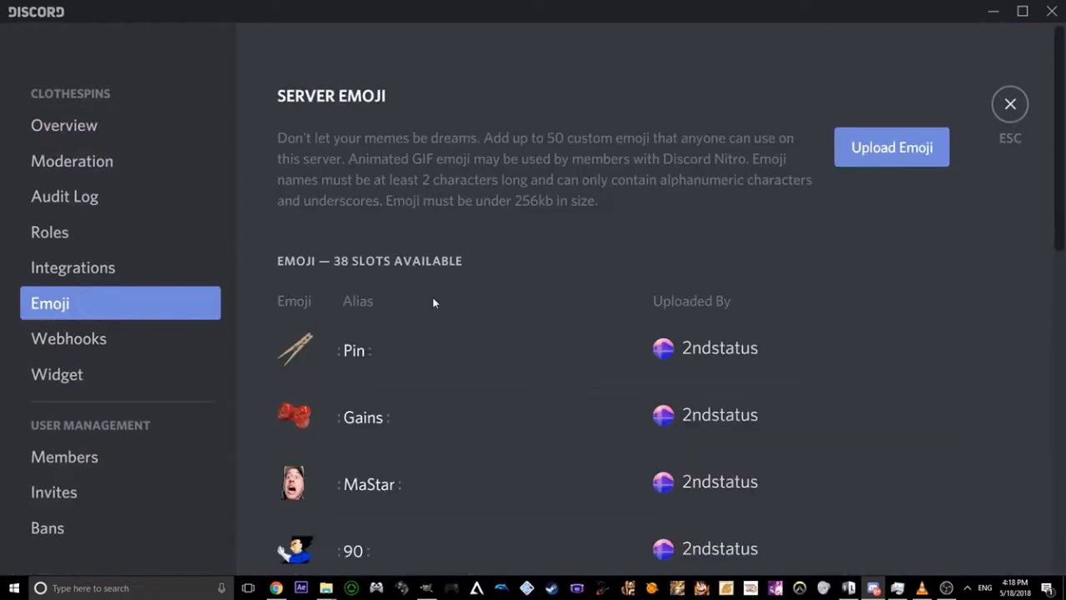
# Upload Bell.png from the Pictures folder as a server emoji and check its entry in the emoji list
pyautogui.click(870, 137)
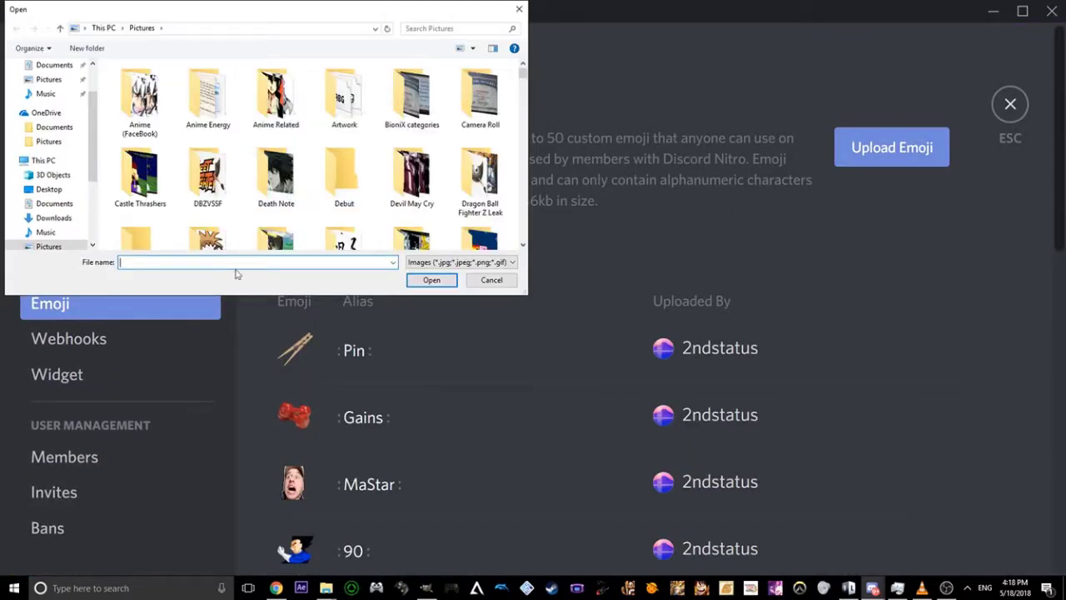
pyautogui.write('Bell')
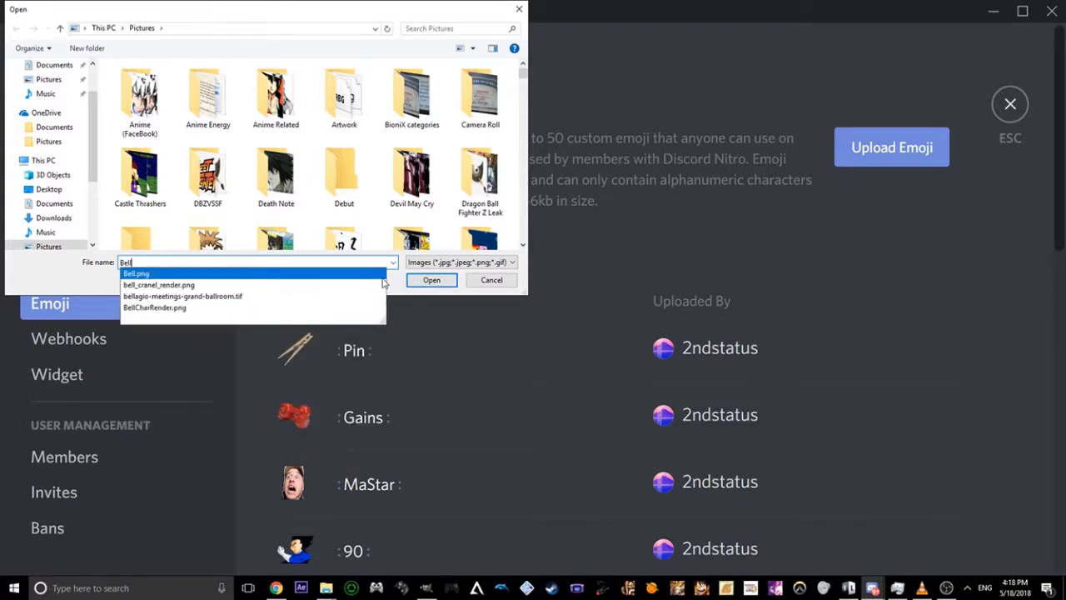
pyautogui.click(230, 275)
pyautogui.click(432, 280)
pyautogui.scroll(-10, 449, 287)
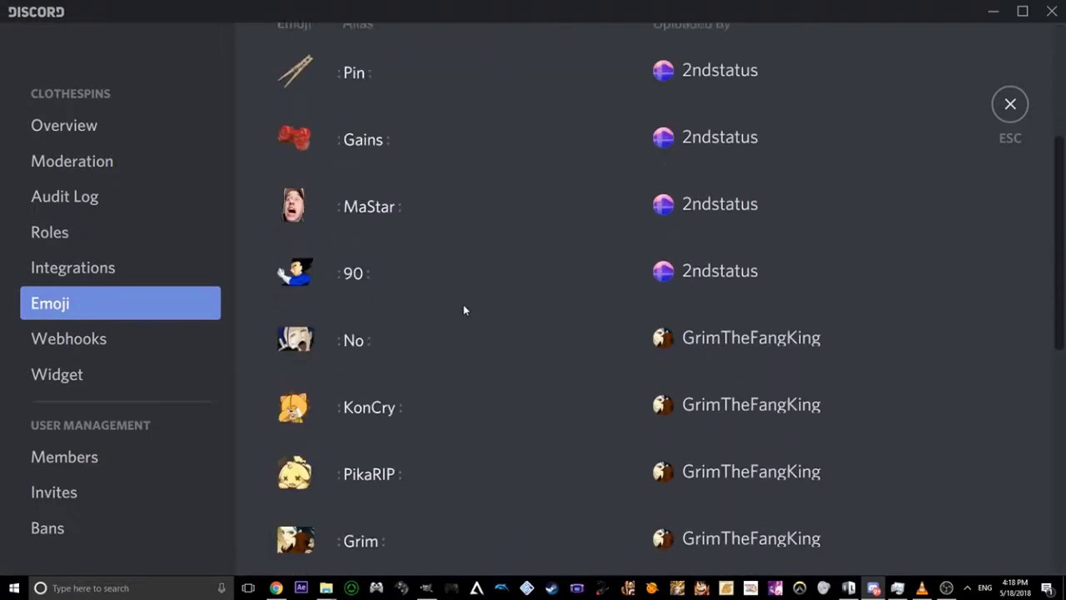
pyautogui.scroll(-1, 454, 353)
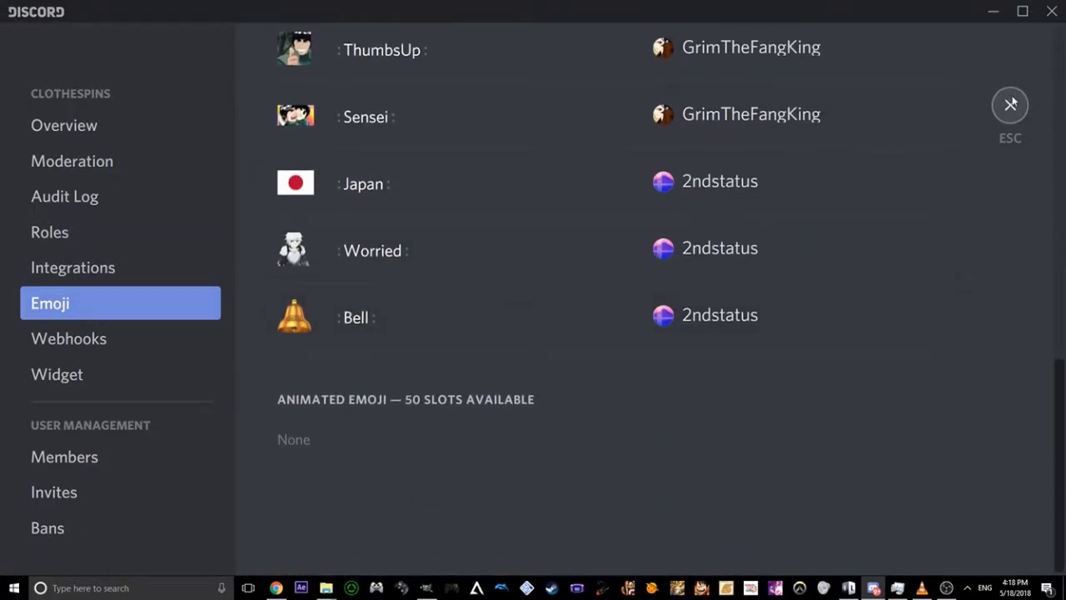
# Close the server settings and post the new golden Bell emoji in the general channel
pyautogui.click(1011, 104)
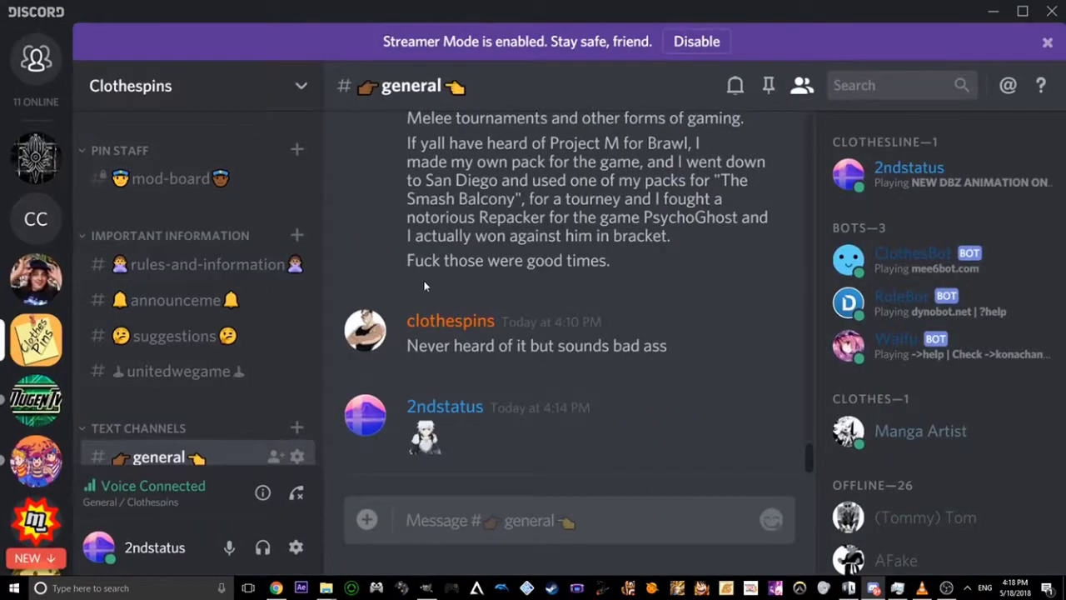
pyautogui.click(762, 513)
pyautogui.write('bell')
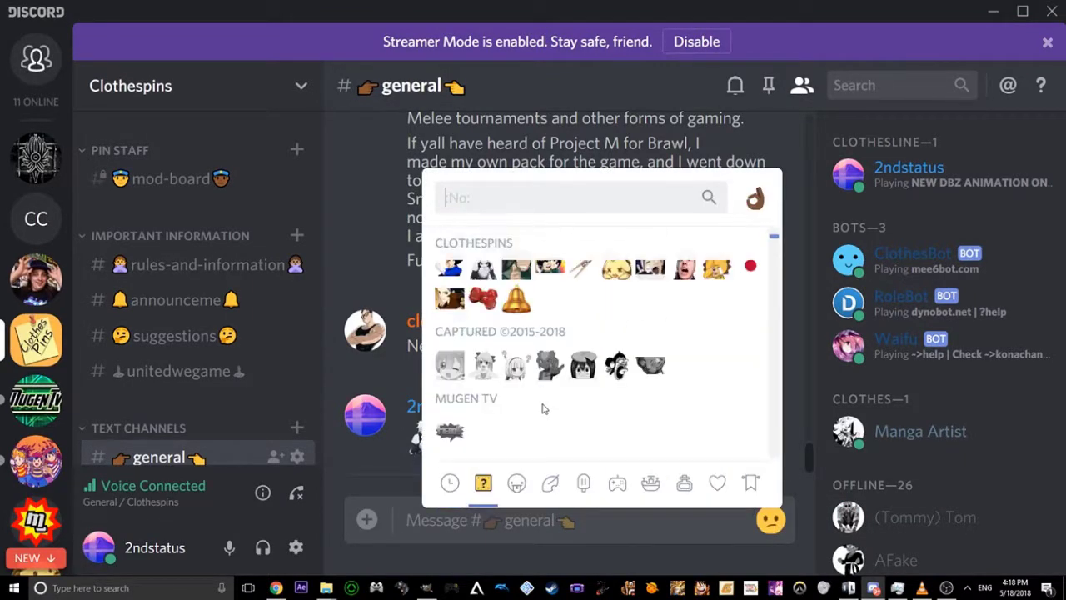
pyautogui.click(510, 283)
pyautogui.press('Return')
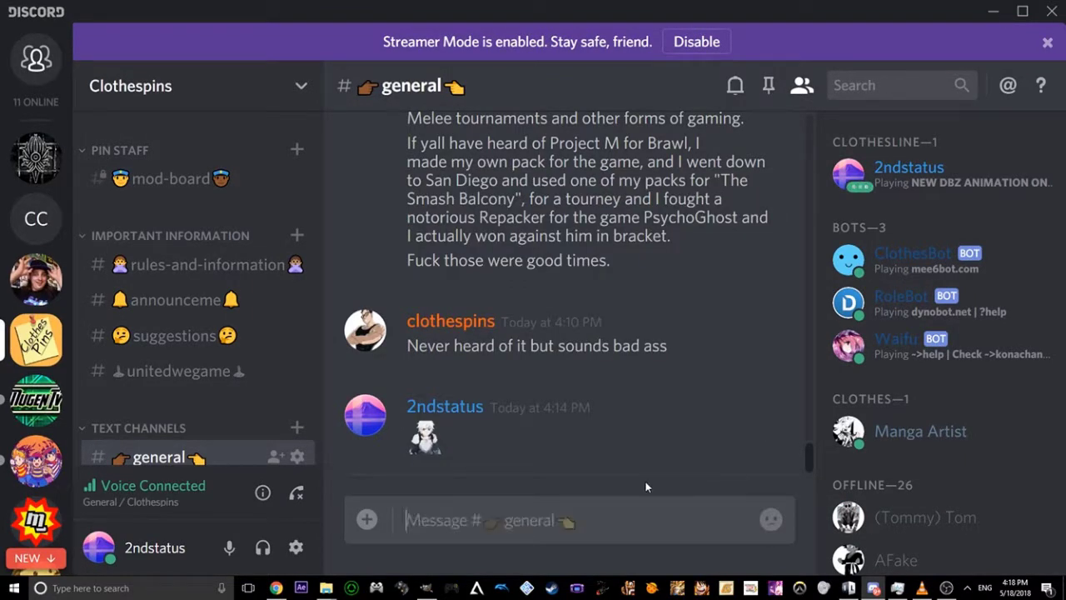